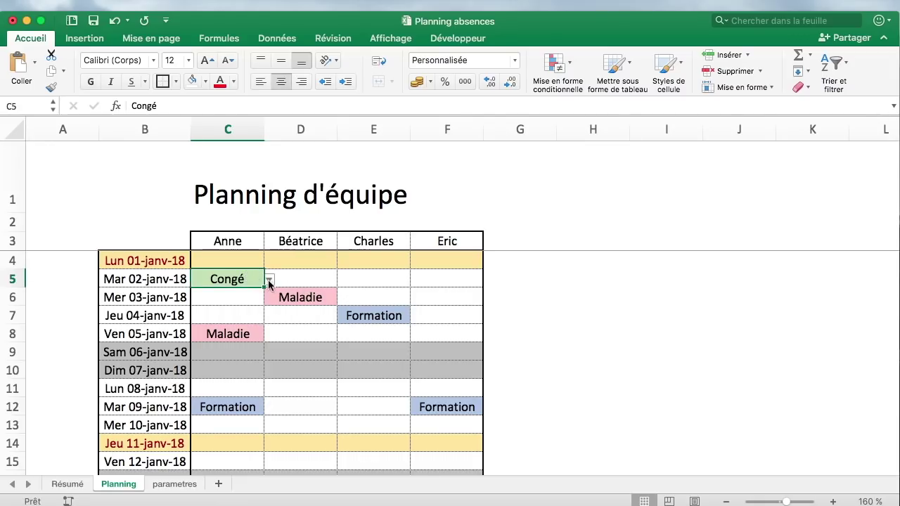
- Examine the Planning sheet's absence choices, its coloured absence entries, and the shaded public holiday and weekend rows
{"action": "left_click", "coordinate": [268, 280]}
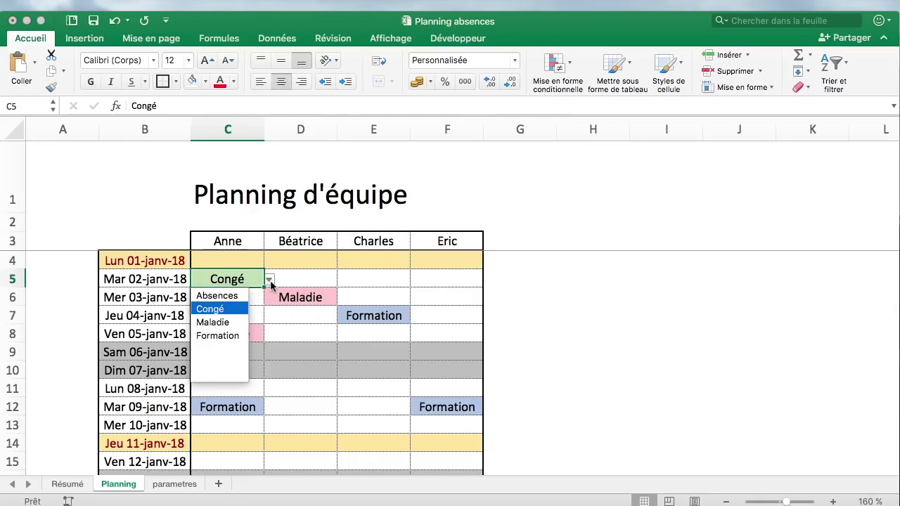
{"action": "left_click", "coordinate": [270, 280]}
{"action": "left_click", "coordinate": [313, 296]}
{"action": "left_click", "coordinate": [399, 319]}
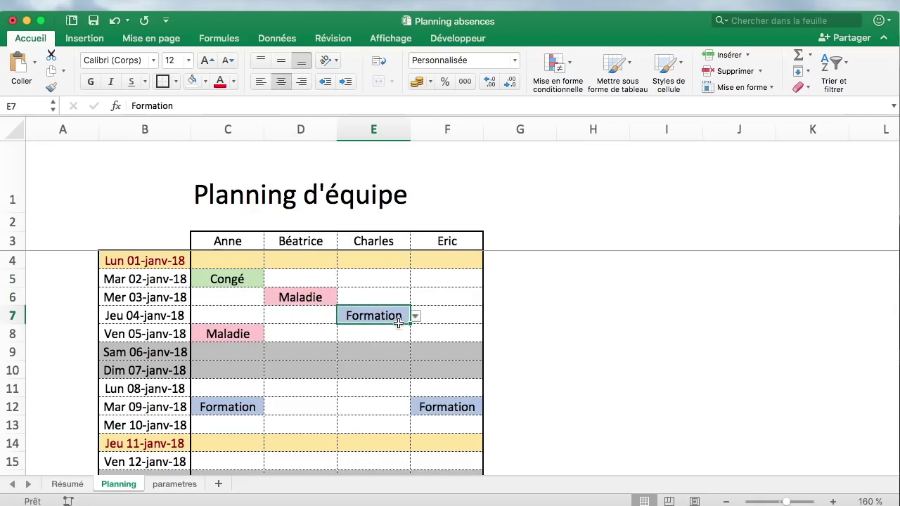
{"action": "scroll", "coordinate": [347, 372], "scroll_direction": "down", "scroll_amount": 1}
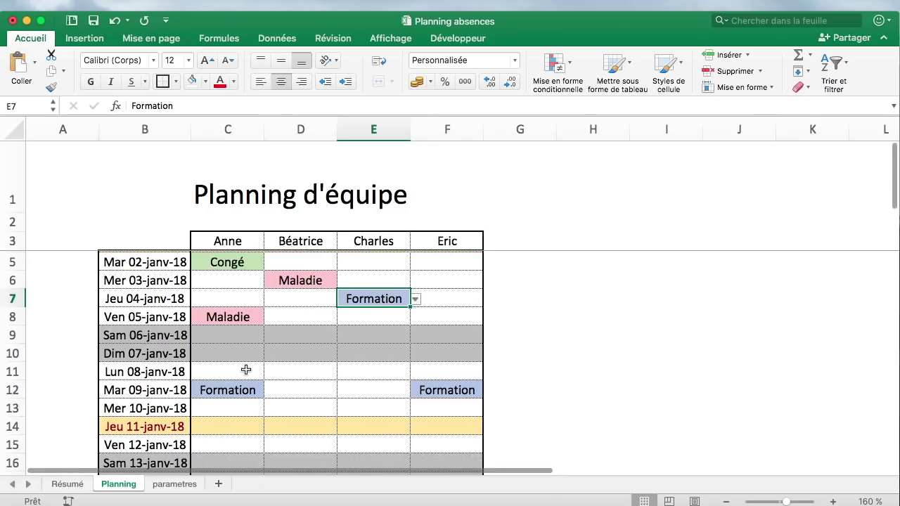
{"action": "scroll", "coordinate": [246, 371], "scroll_direction": "up", "scroll_amount": 1}
{"action": "left_click_drag", "start_coordinate": [138, 259], "coordinate": [432, 262]}
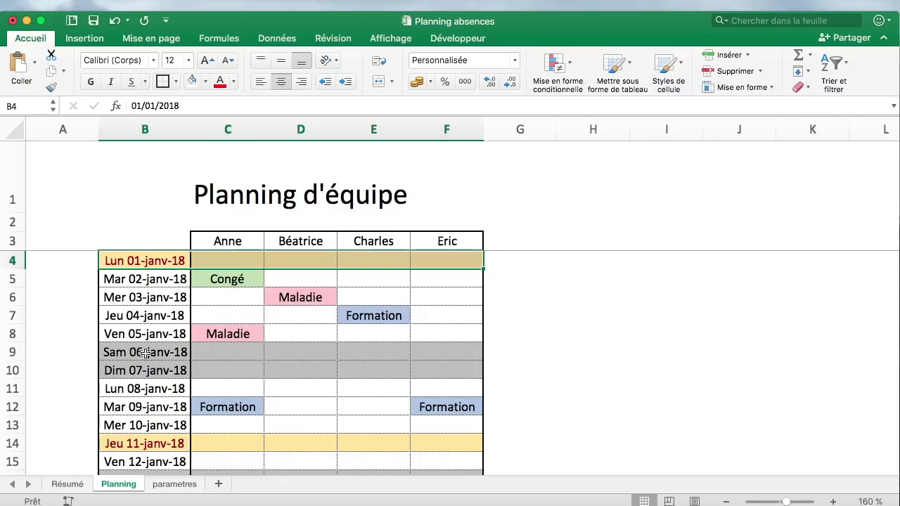
{"action": "left_click_drag", "start_coordinate": [145, 353], "coordinate": [468, 371]}
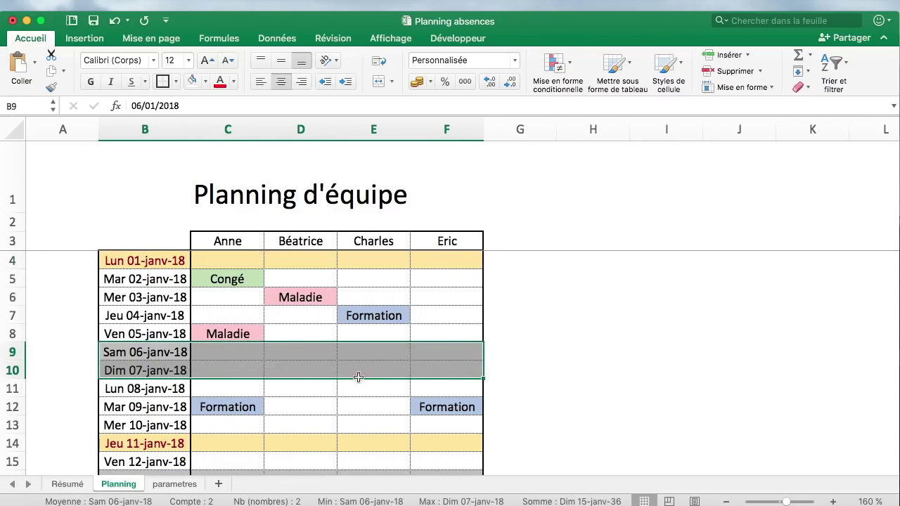
{"action": "scroll", "coordinate": [358, 378], "scroll_direction": "down", "scroll_amount": 1}
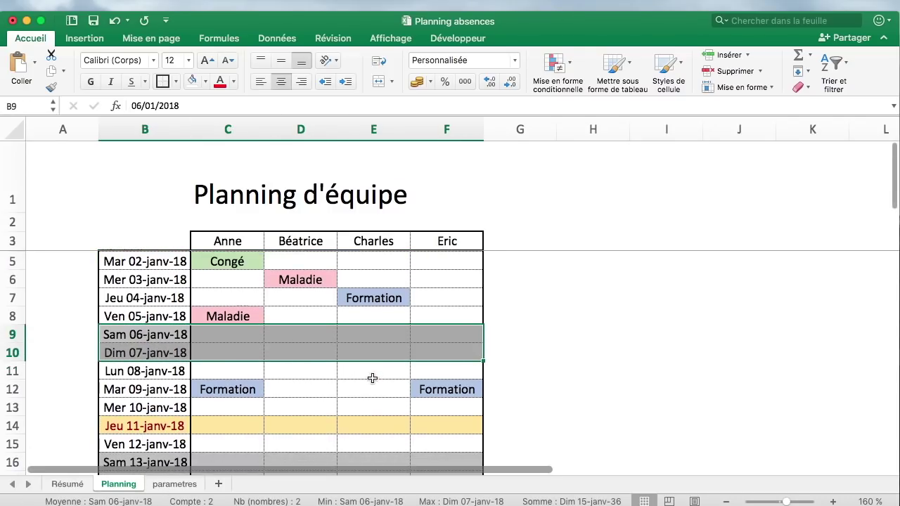
- Review the public holiday dates on the parametres sheet and the absence summary table on the Résumé sheet
{"action": "left_click", "coordinate": [184, 486]}
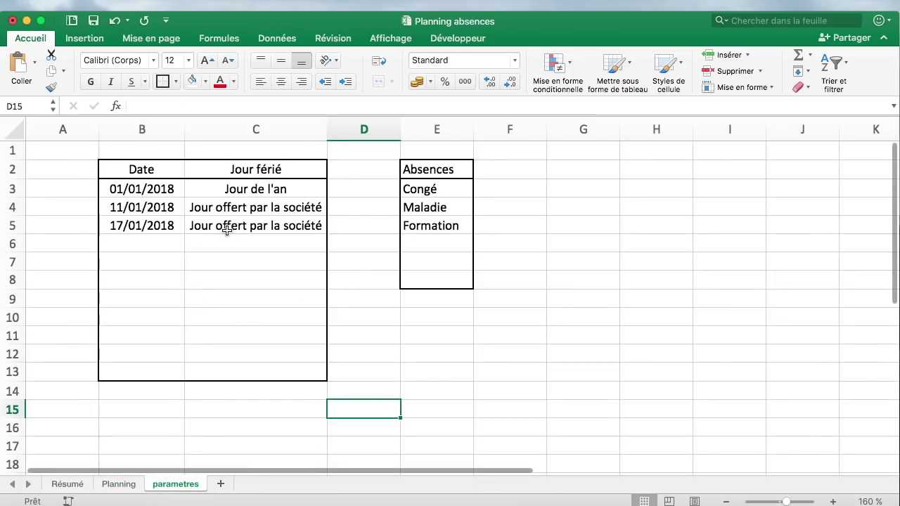
{"action": "left_click_drag", "start_coordinate": [146, 210], "coordinate": [160, 226]}
{"action": "left_click", "coordinate": [285, 278]}
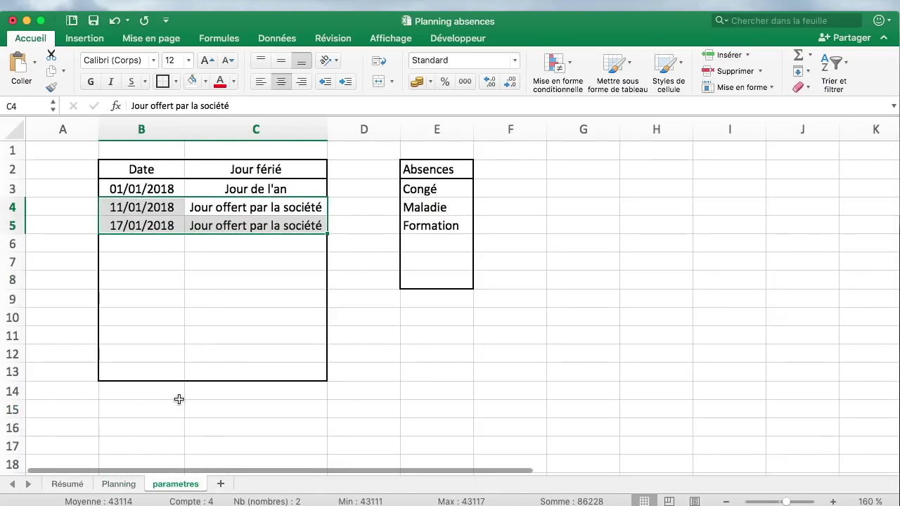
{"action": "left_click", "coordinate": [118, 486]}
{"action": "left_click", "coordinate": [71, 484]}
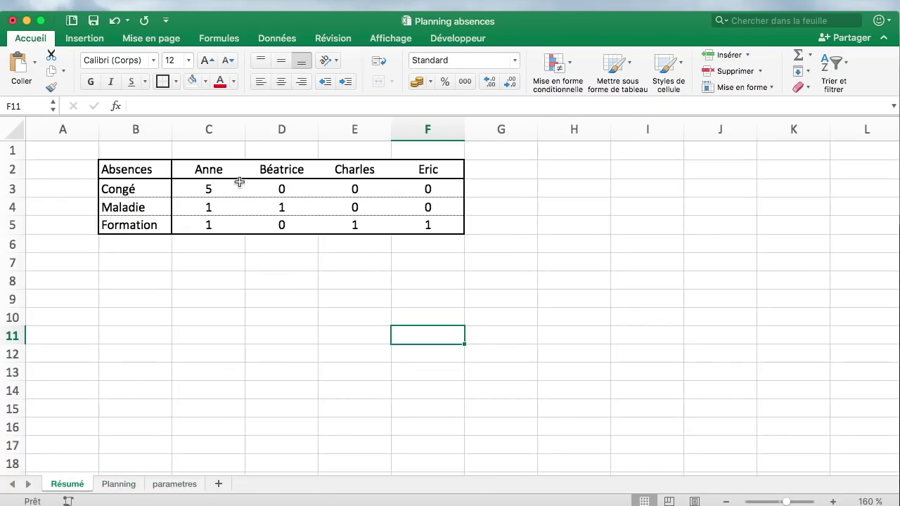
{"action": "left_click_drag", "start_coordinate": [154, 190], "coordinate": [433, 233]}
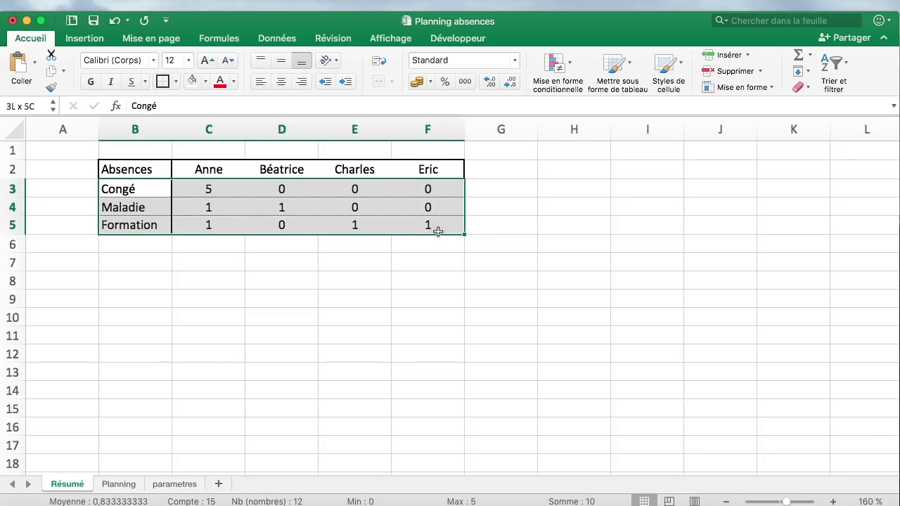
{"action": "left_click", "coordinate": [282, 309]}
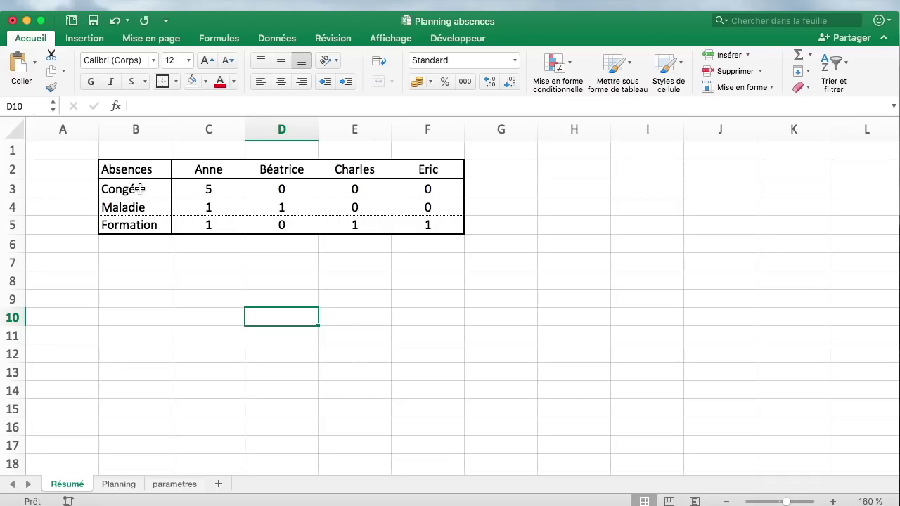
- Go back to the Planning sheet and examine an empty absence cell and the 01-janv-18 holiday row
{"action": "left_click", "coordinate": [578, 278]}
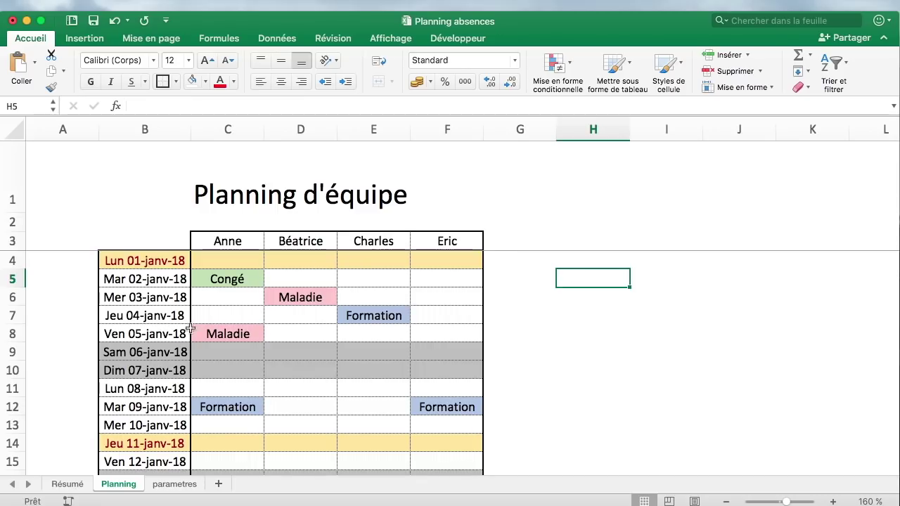
{"action": "left_click", "coordinate": [291, 332]}
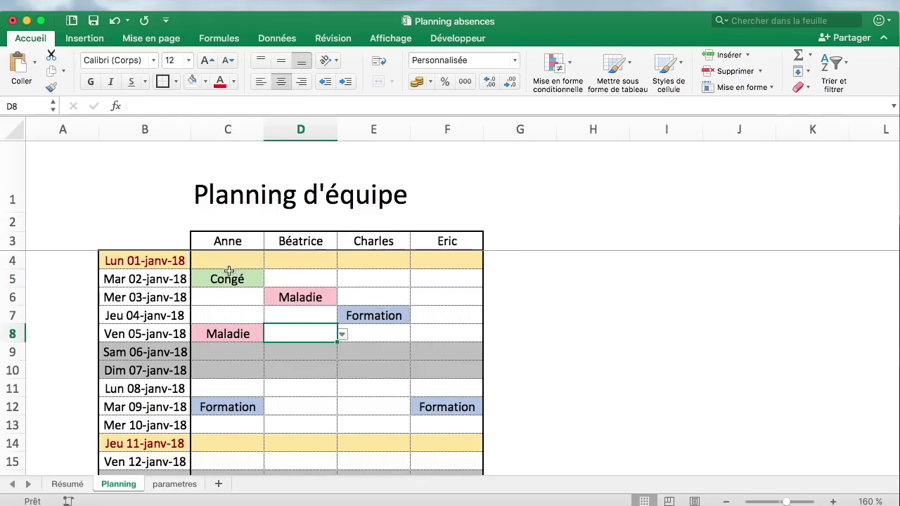
{"action": "left_click_drag", "start_coordinate": [167, 262], "coordinate": [473, 260]}
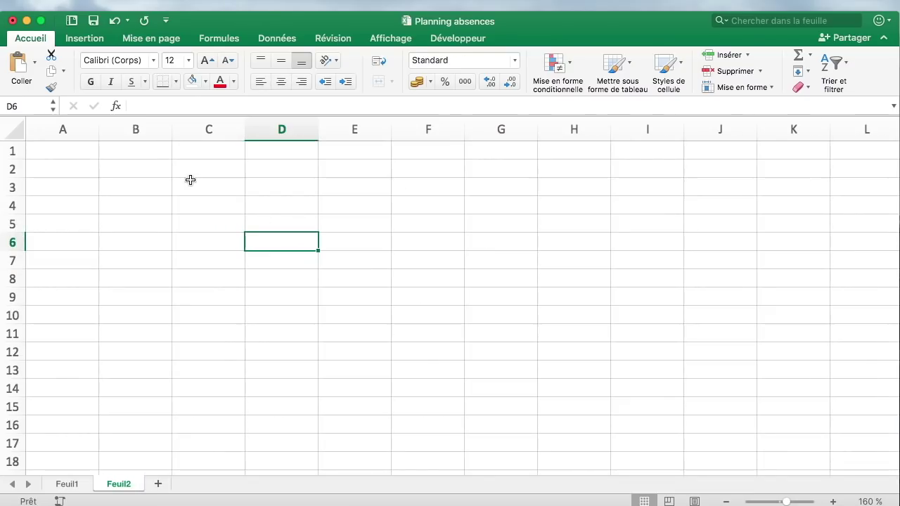
- Enter the first names of three team members as column headings in B3:D3 of the empty Feuil2 sheet
{"action": "left_click", "coordinate": [166, 173]}
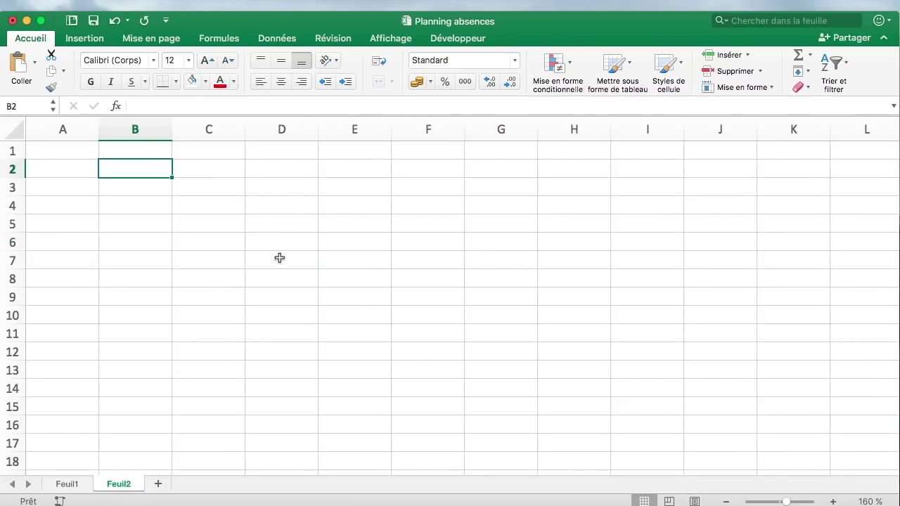
{"action": "left_click", "coordinate": [162, 198]}
{"action": "left_click", "coordinate": [162, 191]}
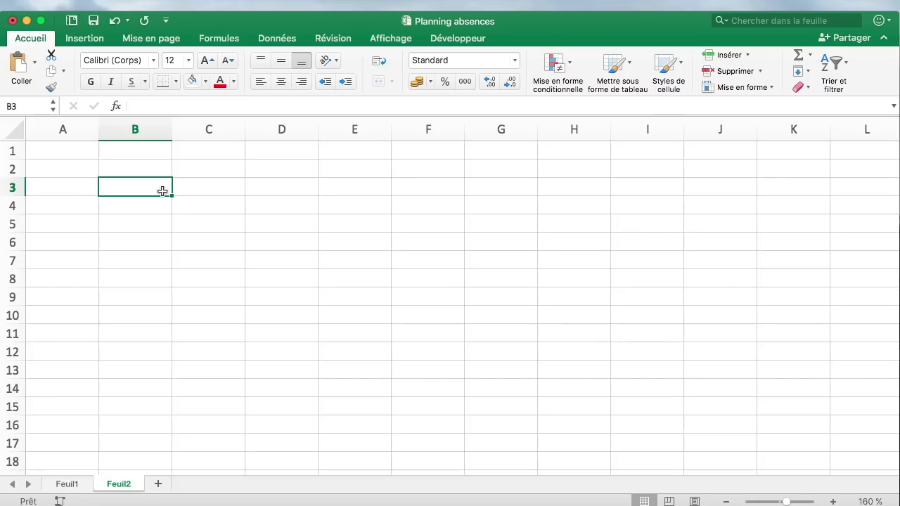
{"action": "type", "text": "Anne"}
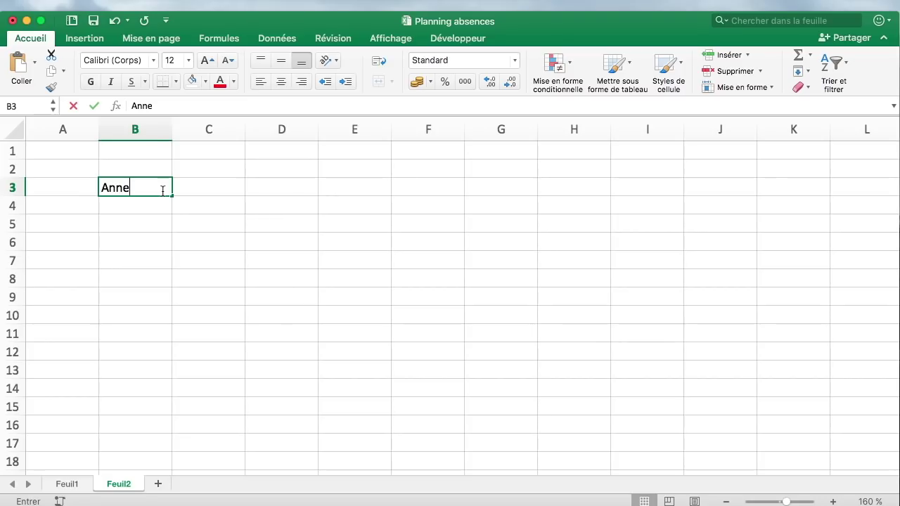
{"action": "key", "text": "Tab"}
{"action": "type", "text": "Béatrice"}
{"action": "key", "text": "Tab"}
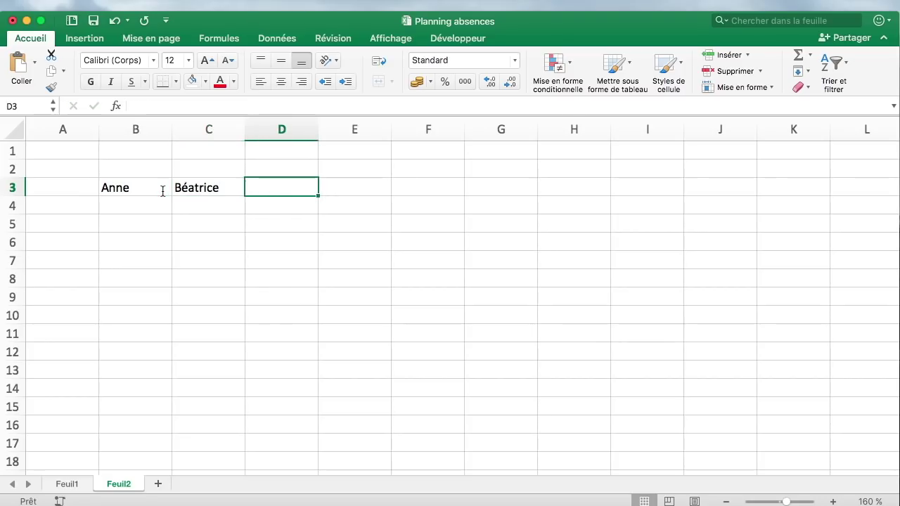
{"action": "type", "text": "Charles"}
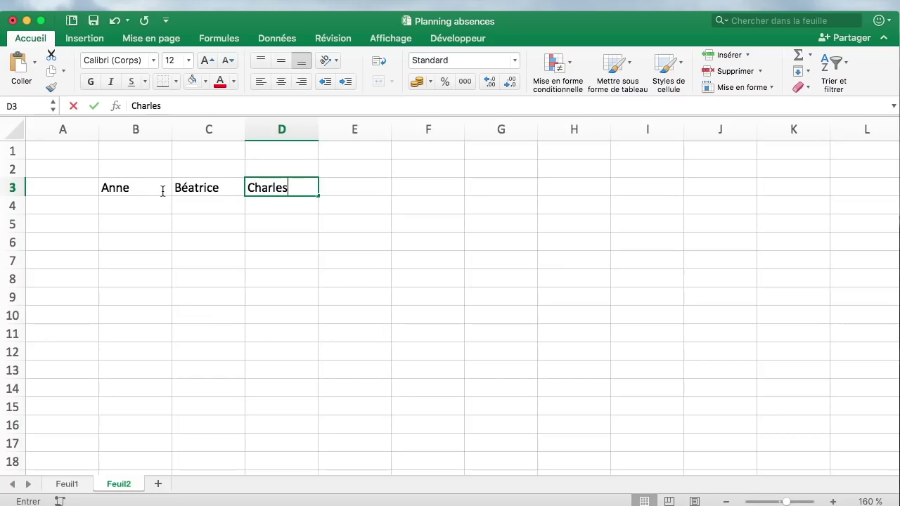
{"action": "key", "text": "Return"}
{"action": "key", "text": "Up"}
{"action": "key", "text": "Right"}
{"action": "key", "text": "Up"}
{"action": "key", "text": "Right"}
{"action": "key", "text": "Right"}
{"action": "key", "text": "Down"}
{"action": "key", "text": "Left"}
{"action": "key", "text": "Right"}
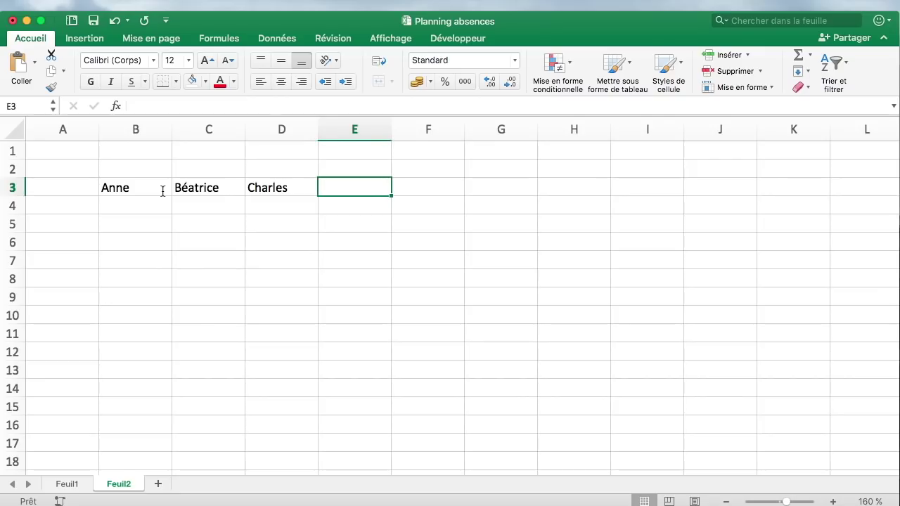
{"action": "left_click", "coordinate": [309, 126]}
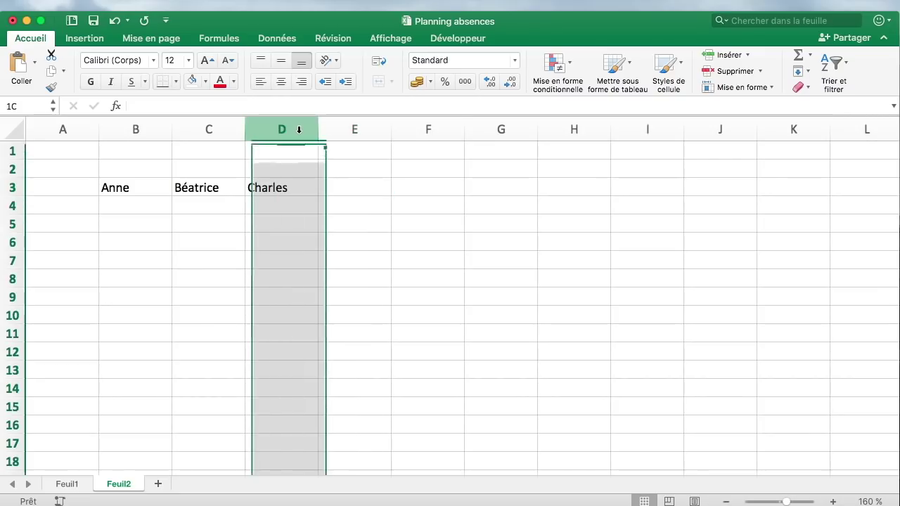
{"action": "left_click", "coordinate": [350, 245]}
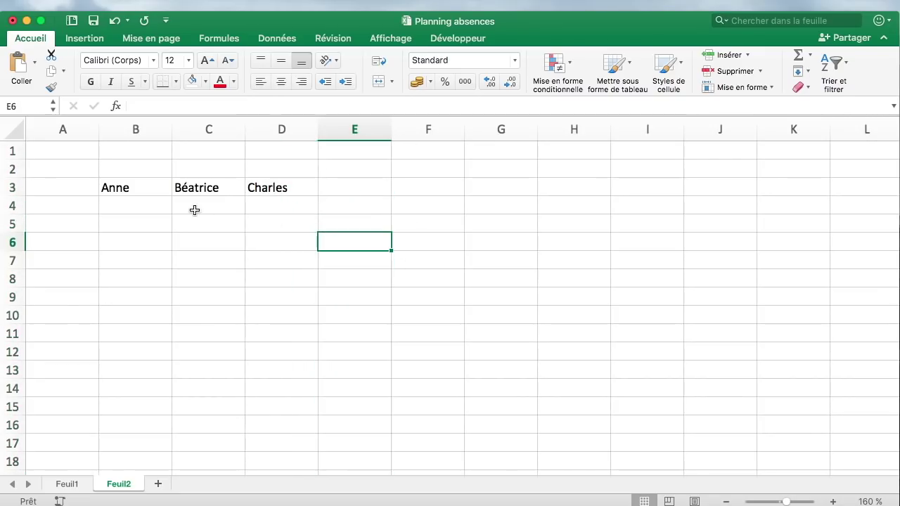
- Centre the three name headings in B3:D3 horizontally
{"action": "left_click_drag", "start_coordinate": [147, 187], "coordinate": [371, 181]}
{"action": "left_click", "coordinate": [352, 242]}
{"action": "left_click_drag", "start_coordinate": [152, 191], "coordinate": [307, 187]}
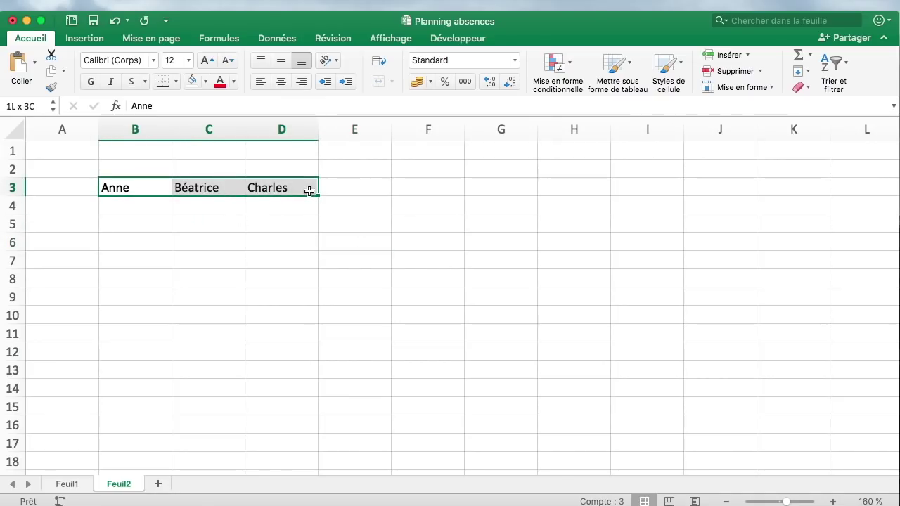
{"action": "left_click", "coordinate": [281, 83]}
{"action": "left_click", "coordinate": [144, 273]}
- Insert an empty column before column B, ahead of the name headings
{"action": "left_click", "coordinate": [133, 134]}
{"action": "right_click", "coordinate": [132, 132]}
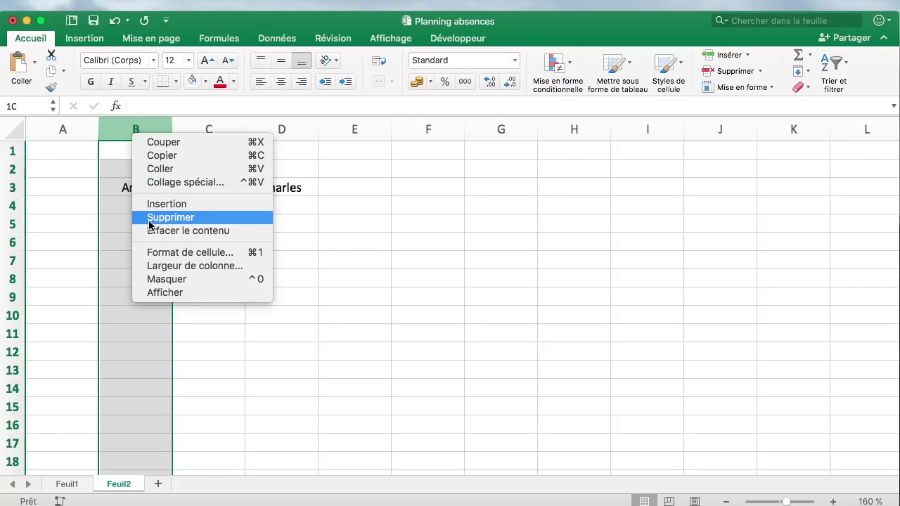
{"action": "left_click", "coordinate": [182, 205]}
{"action": "left_click", "coordinate": [159, 263]}
- Enter the date 01-janv-18 in B4 and fill the daily series down to 13-janv-18 in B16
{"action": "left_click", "coordinate": [145, 209]}
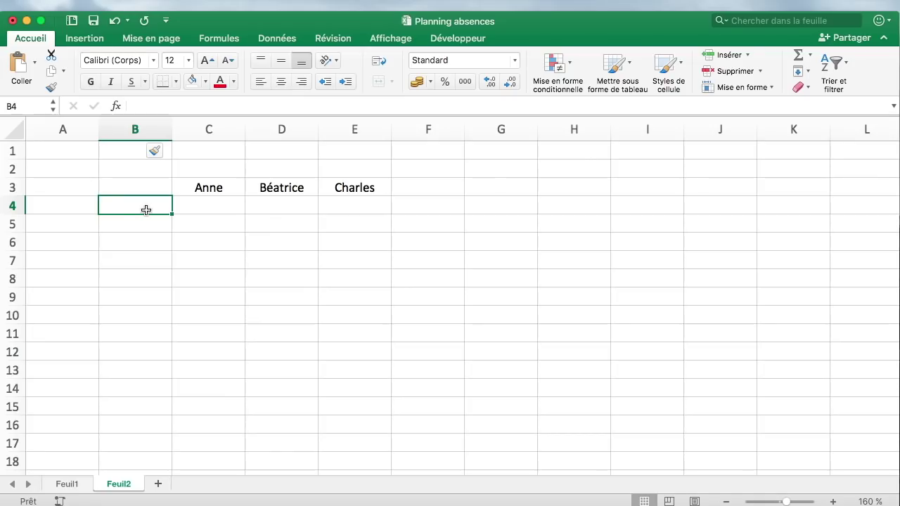
{"action": "type", "text": "01-janv-18"}
{"action": "key", "text": "Return"}
{"action": "left_click", "coordinate": [146, 209]}
{"action": "left_click_drag", "start_coordinate": [171, 214], "coordinate": [154, 428]}
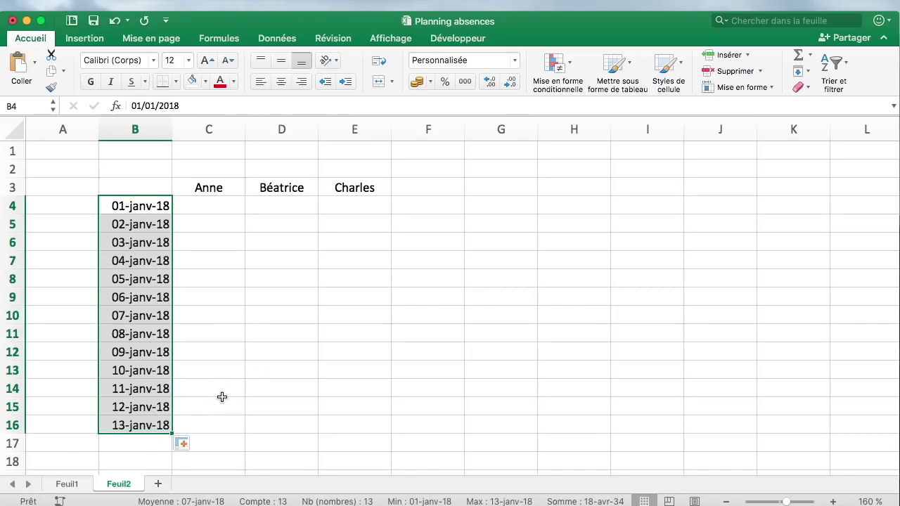
{"action": "left_click", "coordinate": [357, 348]}
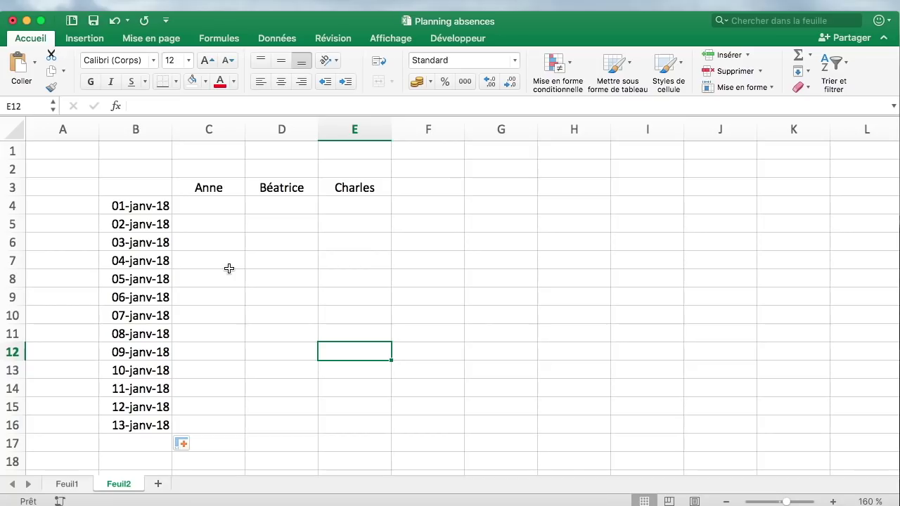
- Apply a thick outside border around the name headings in C3:E3
{"action": "left_click_drag", "start_coordinate": [185, 186], "coordinate": [333, 187]}
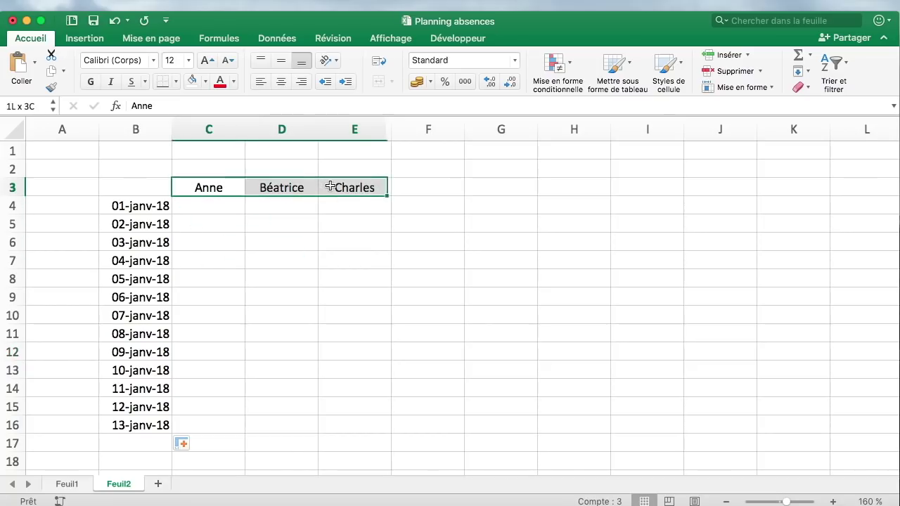
{"action": "left_click", "coordinate": [175, 82]}
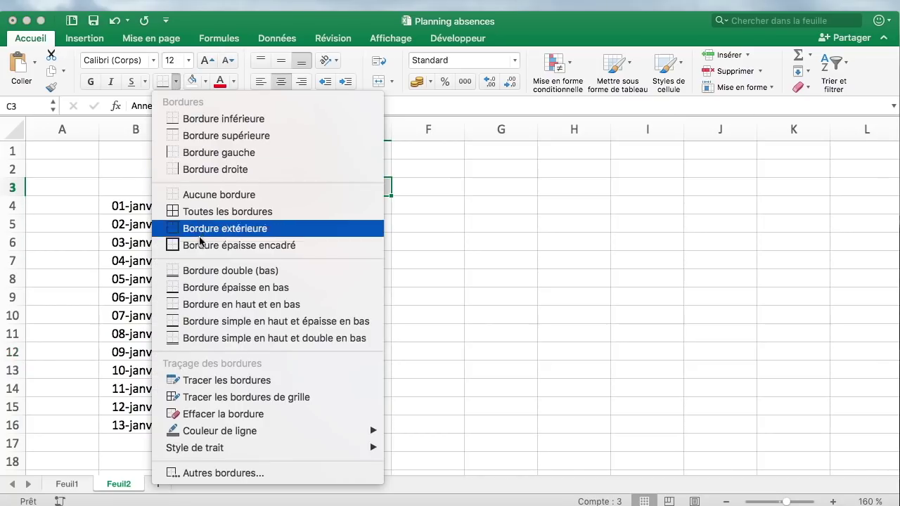
{"action": "left_click", "coordinate": [201, 247]}
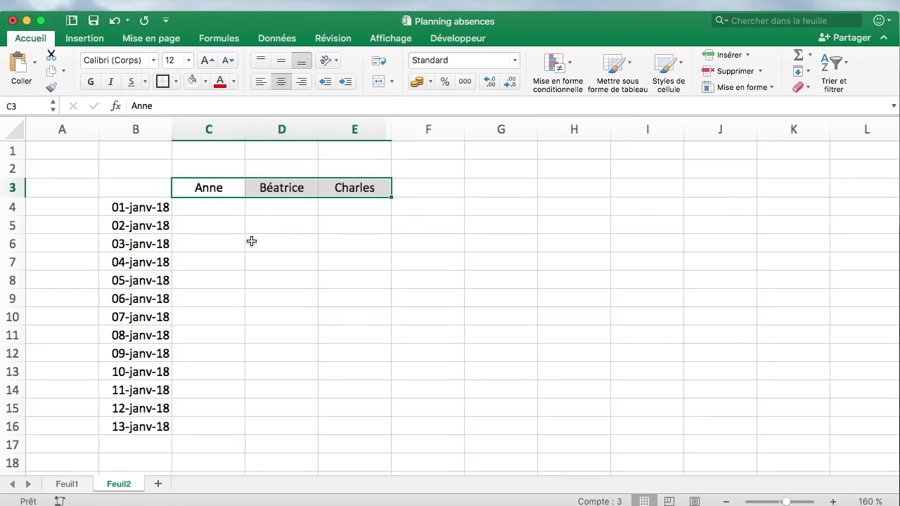
{"action": "left_click", "coordinate": [215, 243]}
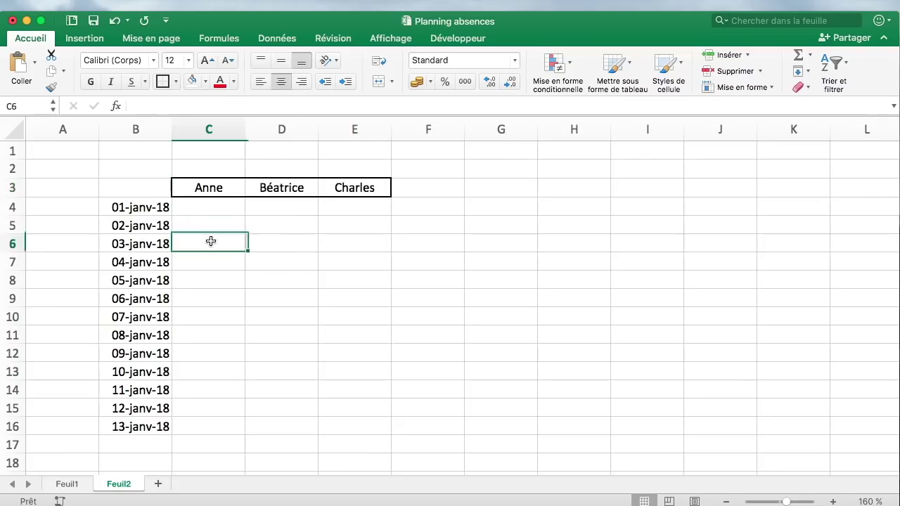
- Apply the custom number format "jjj jj-mmm-aa" to the date in B4 so it includes the abbreviated weekday
{"action": "left_click", "coordinate": [149, 206]}
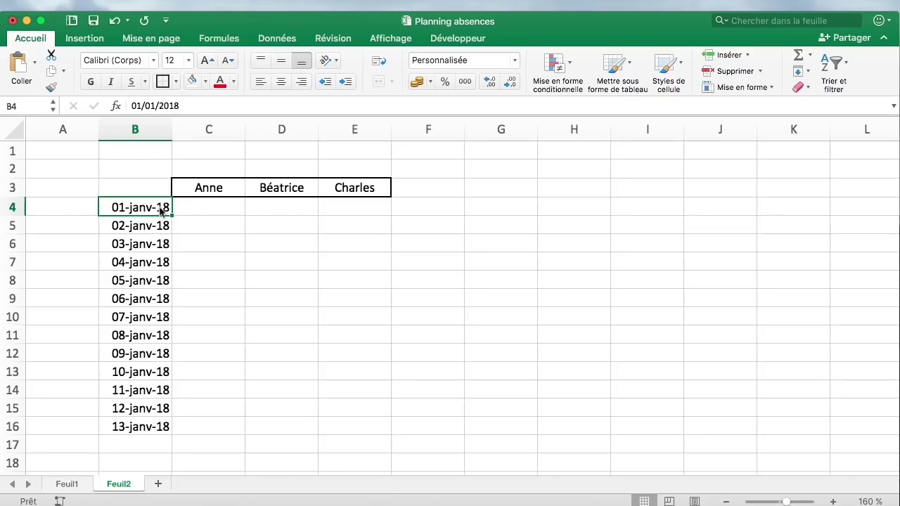
{"action": "right_click", "coordinate": [161, 208]}
{"action": "left_click", "coordinate": [312, 431]}
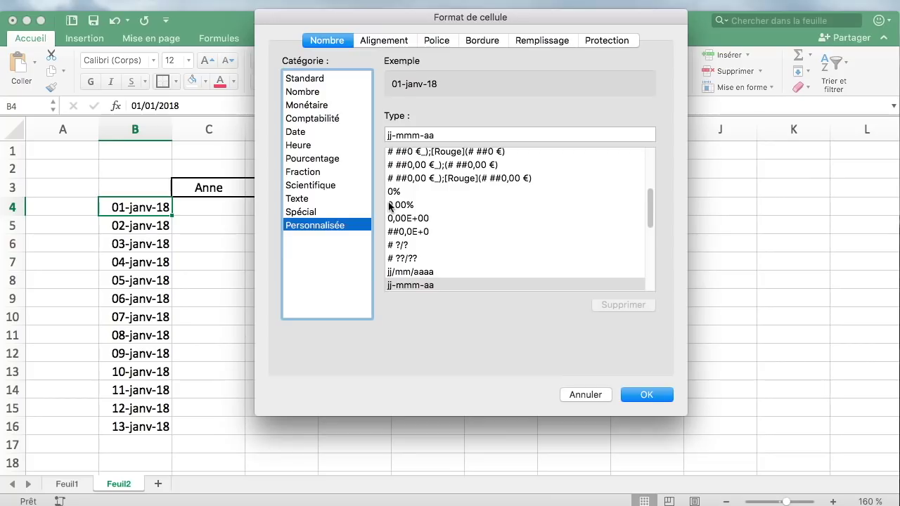
{"action": "left_click_drag", "start_coordinate": [417, 14], "coordinate": [418, 73]}
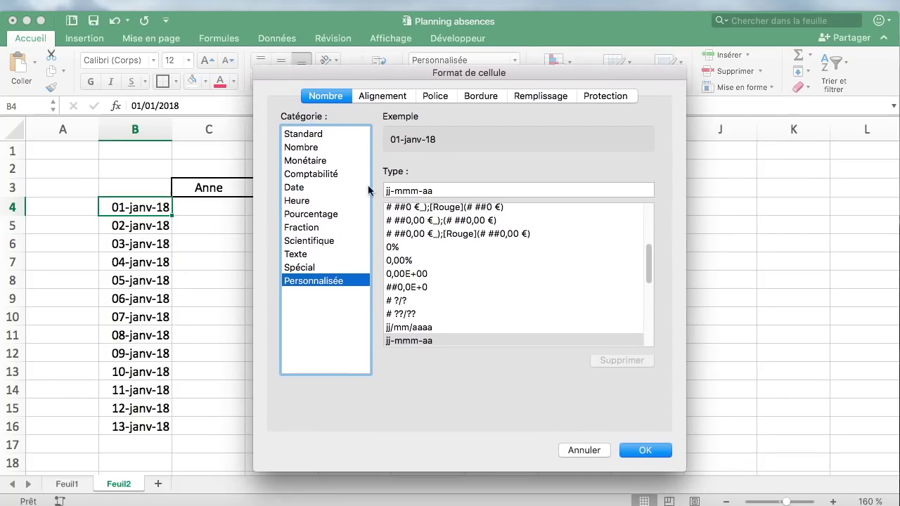
{"action": "left_click", "coordinate": [385, 192]}
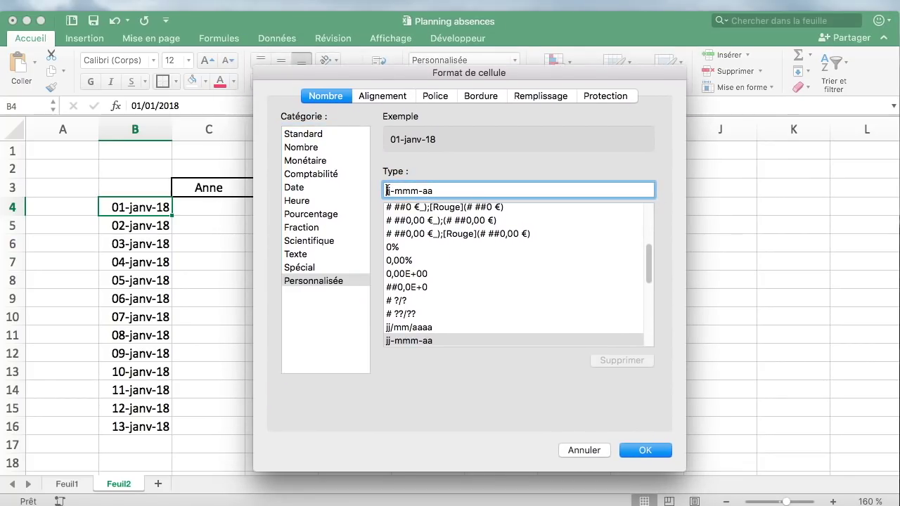
{"action": "type", "text": "jjj"}
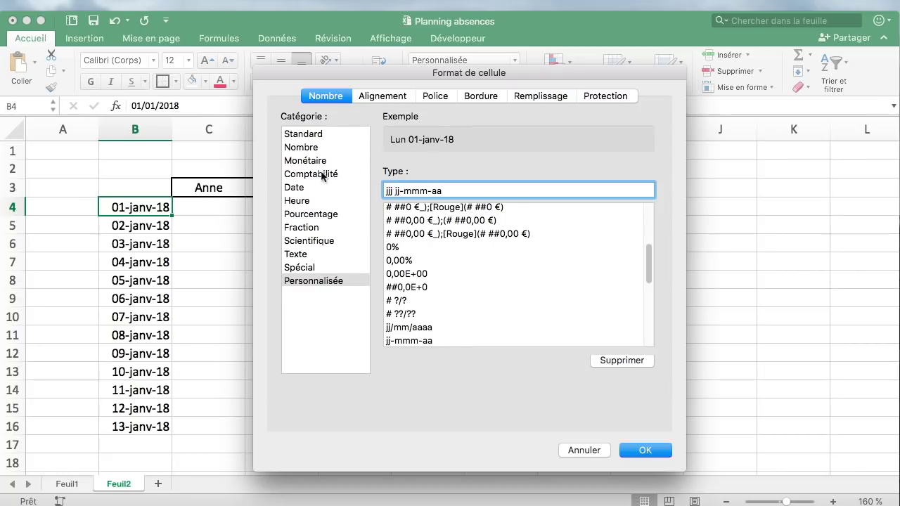
{"action": "left_click", "coordinate": [655, 448]}
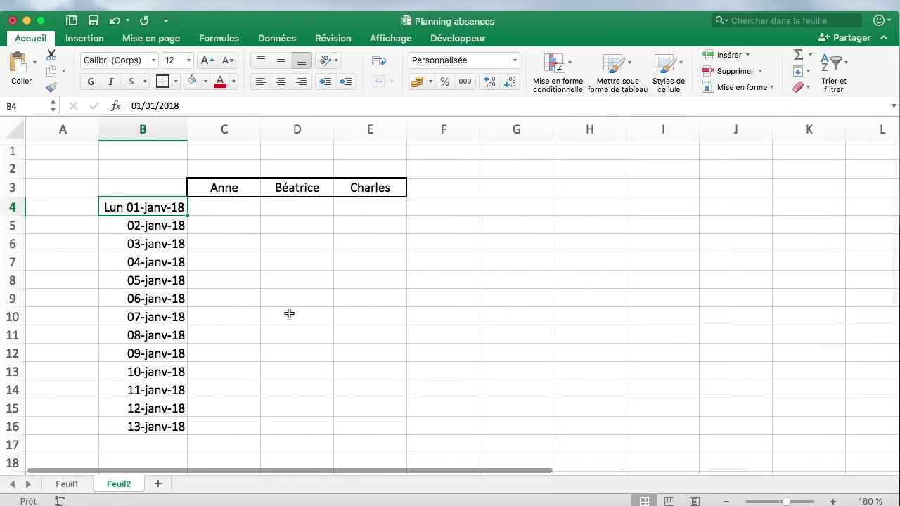
- Copy only B4's format onto the dates in B5:B16 and auto-fit the width of column B
{"action": "key", "text": "super+c"}
{"action": "left_click_drag", "start_coordinate": [169, 425], "coordinate": [169, 231]}
{"action": "right_click", "coordinate": [169, 230]}
{"action": "left_click", "coordinate": [257, 280]}
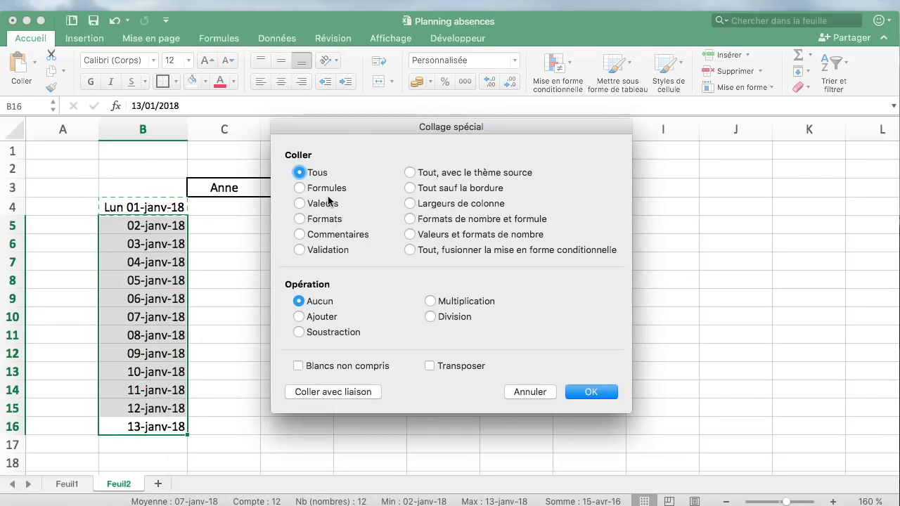
{"action": "left_click", "coordinate": [332, 222]}
{"action": "key", "text": "Return"}
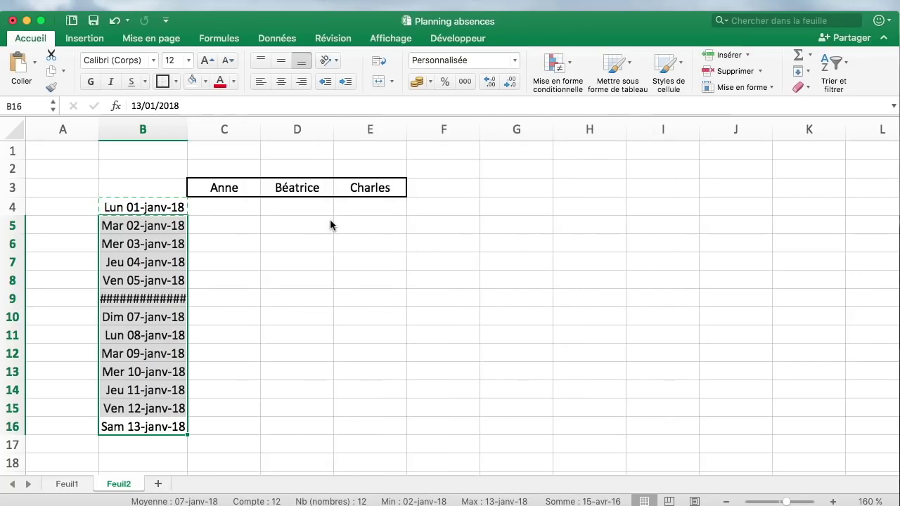
{"action": "double_click", "coordinate": [187, 121]}
{"action": "left_click", "coordinate": [296, 316]}
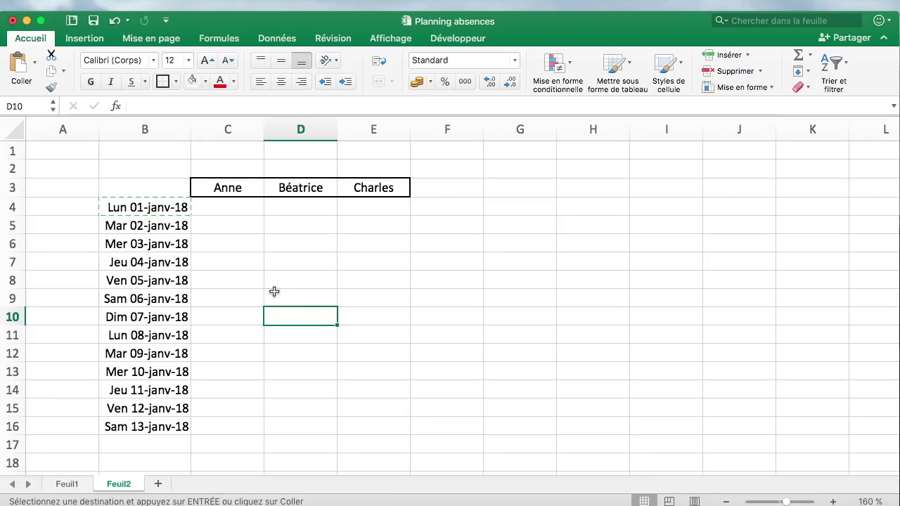
{"action": "left_click_drag", "start_coordinate": [148, 301], "coordinate": [357, 316]}
{"action": "left_click_drag", "start_coordinate": [164, 425], "coordinate": [349, 440]}
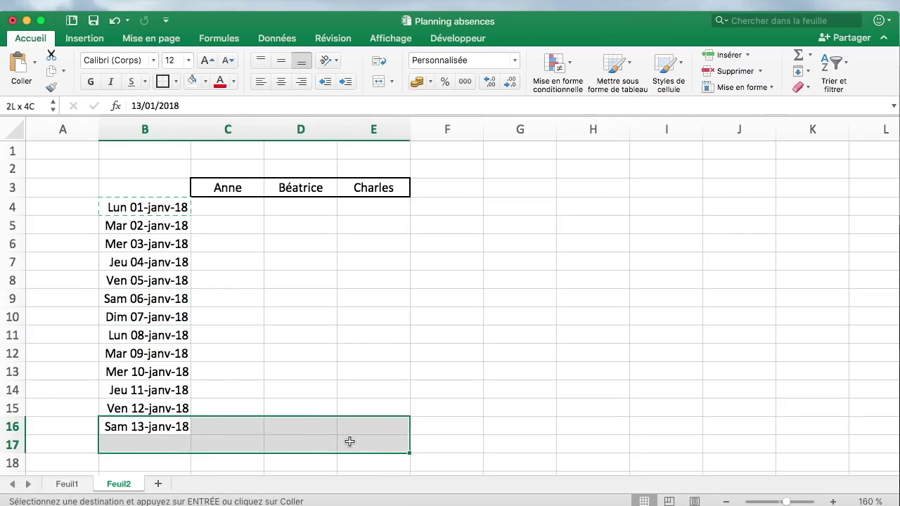
- Create a new Classique conditional formatting rule for B9 that uses a formula to determine the cells to format
{"action": "mouse_move", "coordinate": [172, 301]}
{"action": "left_mouse_down"}
{"action": "mouse_move", "coordinate": [291, 305]}
{"action": "mouse_move", "coordinate": [177, 313]}
{"action": "mouse_move", "coordinate": [172, 300]}
{"action": "left_mouse_up"}
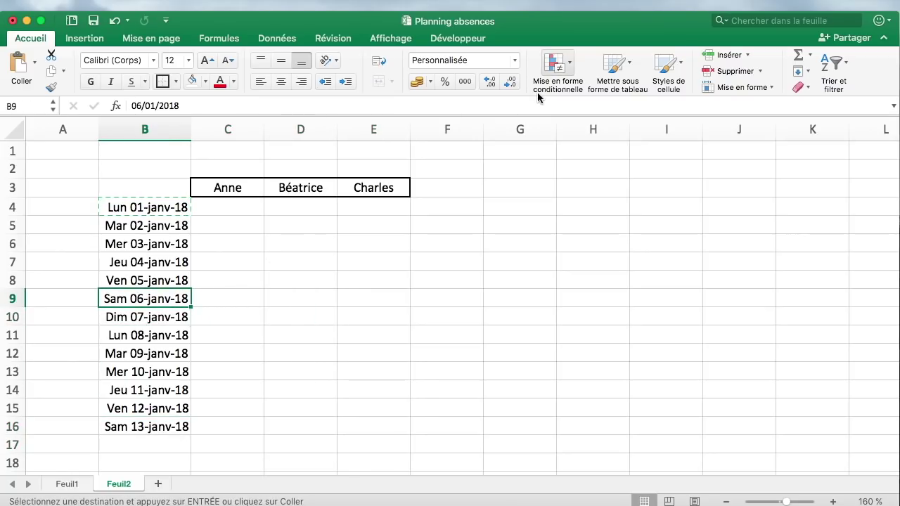
{"action": "left_click", "coordinate": [571, 72]}
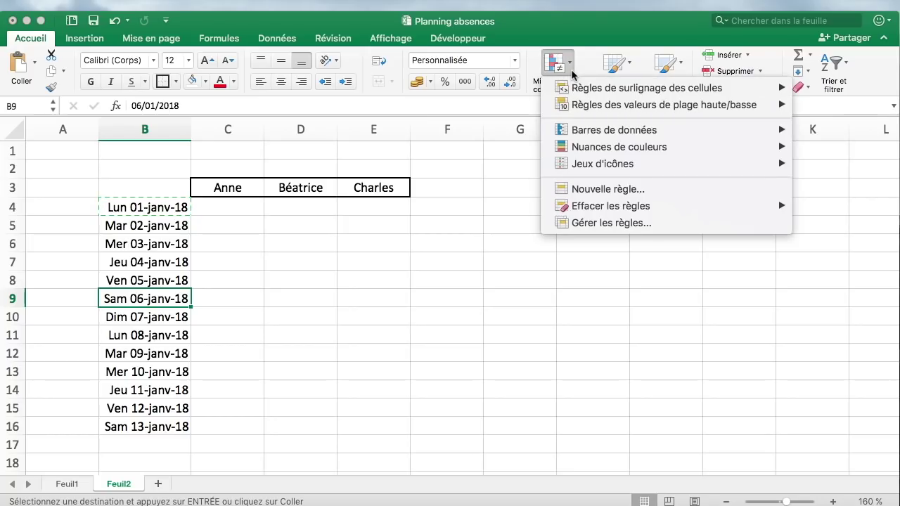
{"action": "mouse_move", "coordinate": [601, 95]}
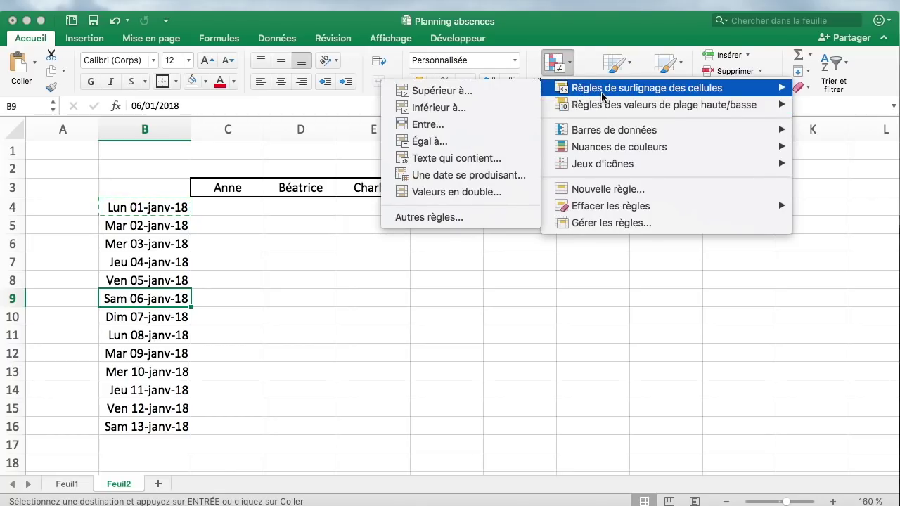
{"action": "left_click", "coordinate": [624, 189]}
{"action": "left_click", "coordinate": [438, 118]}
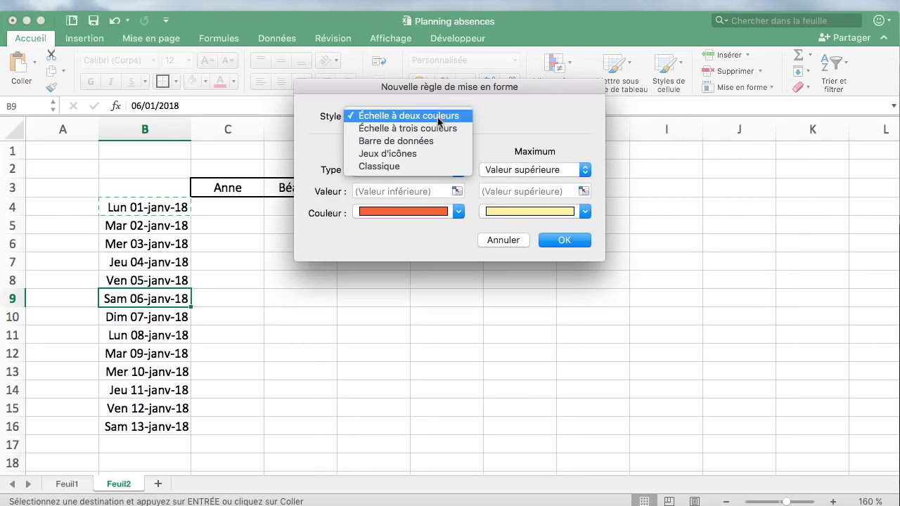
{"action": "left_click", "coordinate": [427, 166]}
{"action": "left_click", "coordinate": [416, 150]}
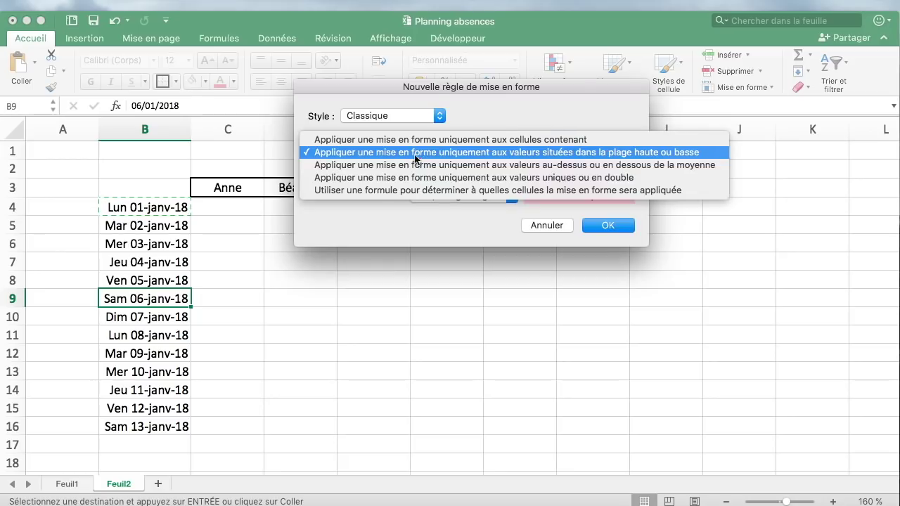
{"action": "left_click", "coordinate": [406, 190]}
{"action": "left_click", "coordinate": [400, 175]}
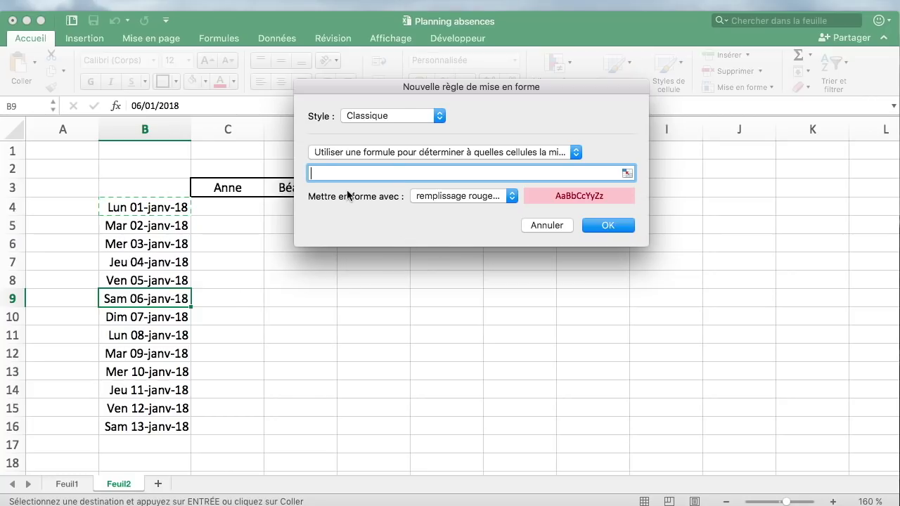
- Enter the start of the rule formula, =ou(joursem($B9,2)=6; with only the column reference fixed
{"action": "type", "text": "=ou("}
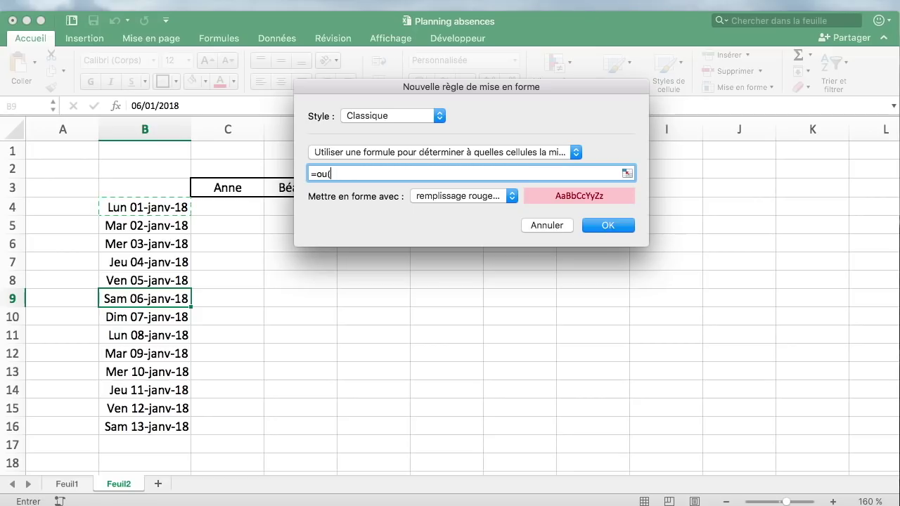
{"action": "type", "text": "joursem("}
{"action": "left_click", "coordinate": [175, 303]}
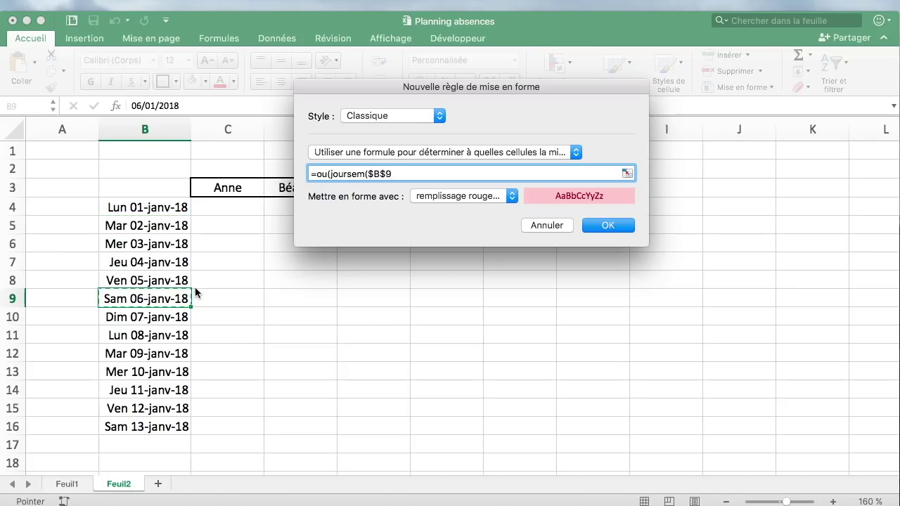
{"action": "type", "text": "="}
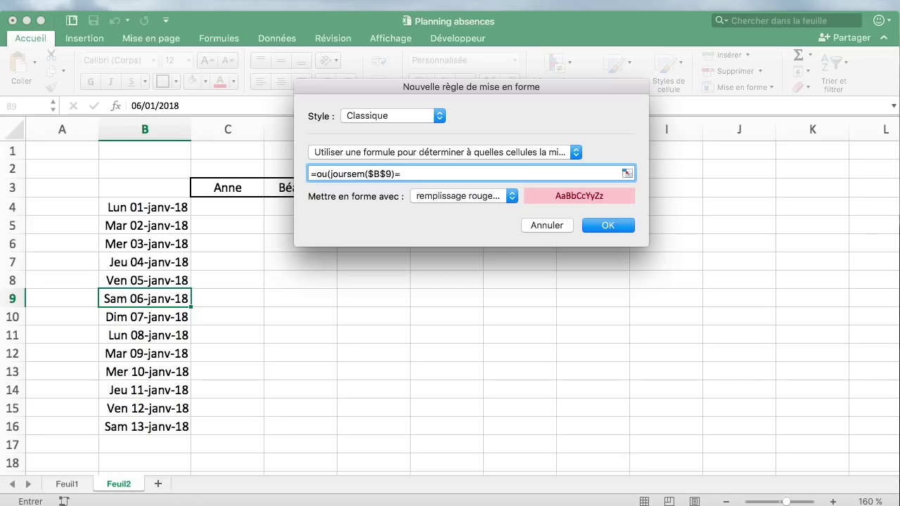
{"action": "left_click", "coordinate": [391, 174]}
{"action": "type", "text": ",2"}
{"action": "type", "text": "6"}
{"action": "left_click", "coordinate": [386, 173]}
{"action": "key", "text": "BackSpace"}
{"action": "left_click_drag", "start_coordinate": [389, 98], "coordinate": [555, 140]}
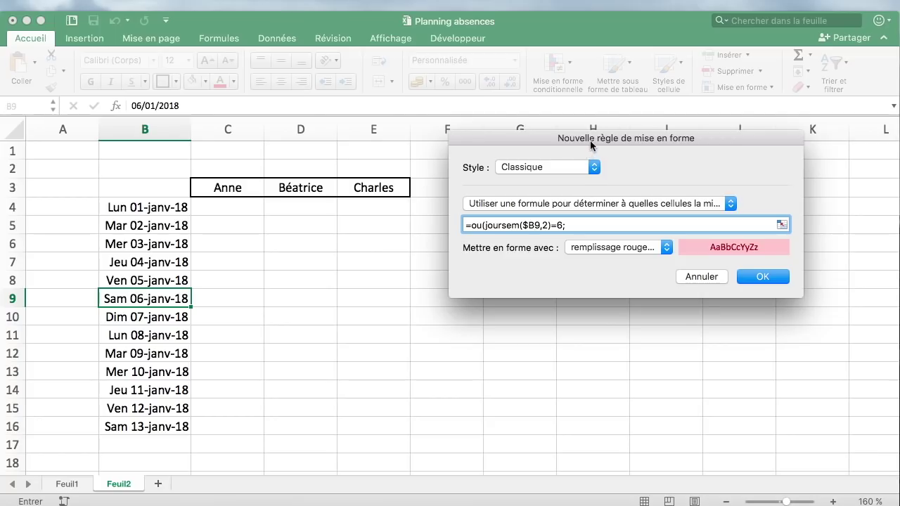
{"action": "left_click_drag", "start_coordinate": [590, 138], "coordinate": [417, 138]}
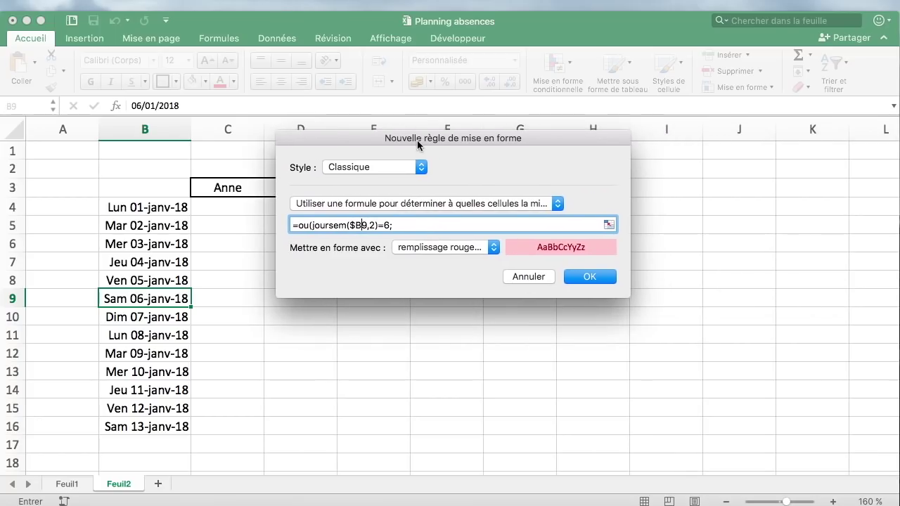
{"action": "left_click", "coordinate": [362, 225]}
{"action": "left_click", "coordinate": [391, 225]}
{"action": "type", "text": ";"}
{"action": "left_click", "coordinate": [374, 225]}
{"action": "key", "text": "Left"}
{"action": "key", "text": "BackSpace"}
{"action": "type", "text": ";"}
{"action": "key", "text": "BackSpace"}
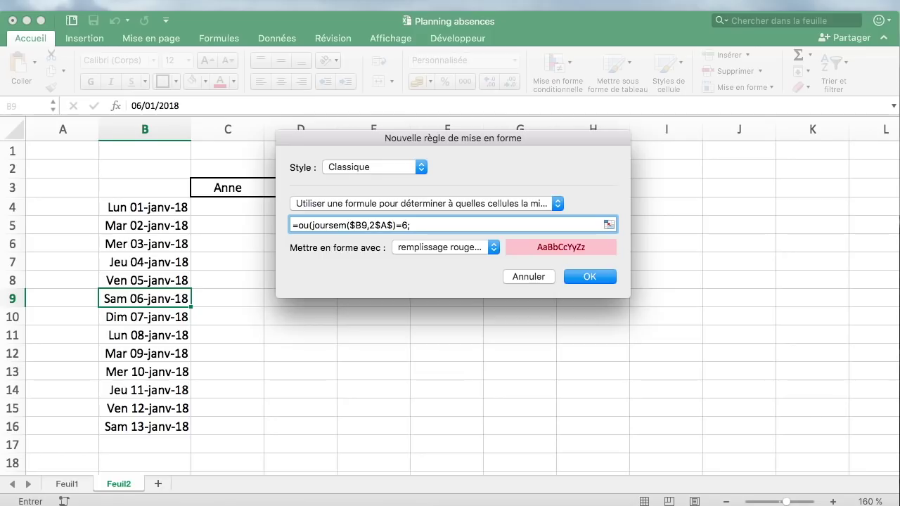
{"action": "key", "text": "BackSpace"}
{"action": "key", "text": "BackSpace"}
{"action": "key", "text": "BackSpace"}
{"action": "key", "text": "Left"}
{"action": "key", "text": "BackSpace"}
{"action": "key", "text": "BackSpace"}
{"action": "key", "text": "BackSpace"}
{"action": "key", "text": "BackSpace"}
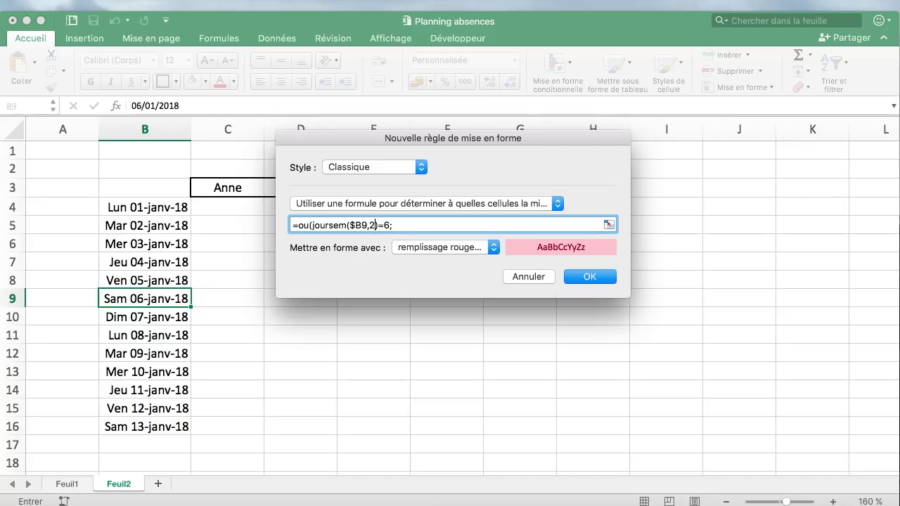
- Replace the formula's comma with a semicolon and add the second condition to complete =ou(joursem($B9;2)=6;joursem($B9;2)=7)
{"action": "left_click", "coordinate": [369, 223]}
{"action": "key", "text": "BackSpace"}
{"action": "type", "text": ";"}
{"action": "left_click_drag", "start_coordinate": [312, 225], "coordinate": [395, 227]}
{"action": "key", "text": "super+c"}
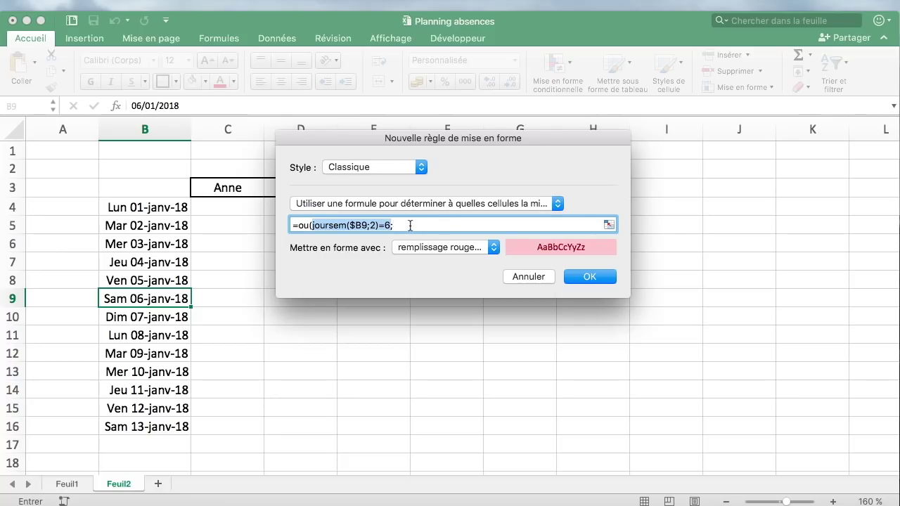
{"action": "left_click", "coordinate": [398, 225]}
{"action": "key", "text": "super+v"}
{"action": "key", "text": "BackSpace"}
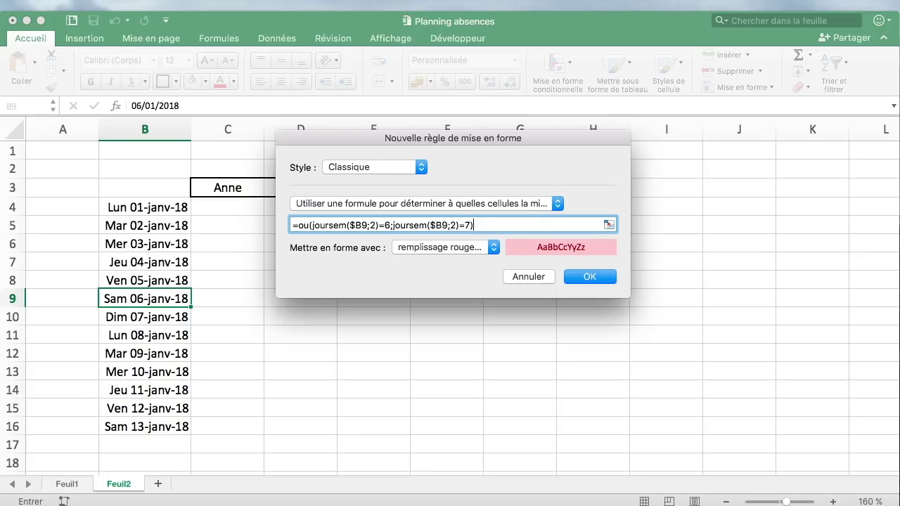
- Give the rule a custom format with automatic font colour and a grey background, and apply it to B9
{"action": "left_click", "coordinate": [494, 248]}
{"action": "left_click", "coordinate": [466, 323]}
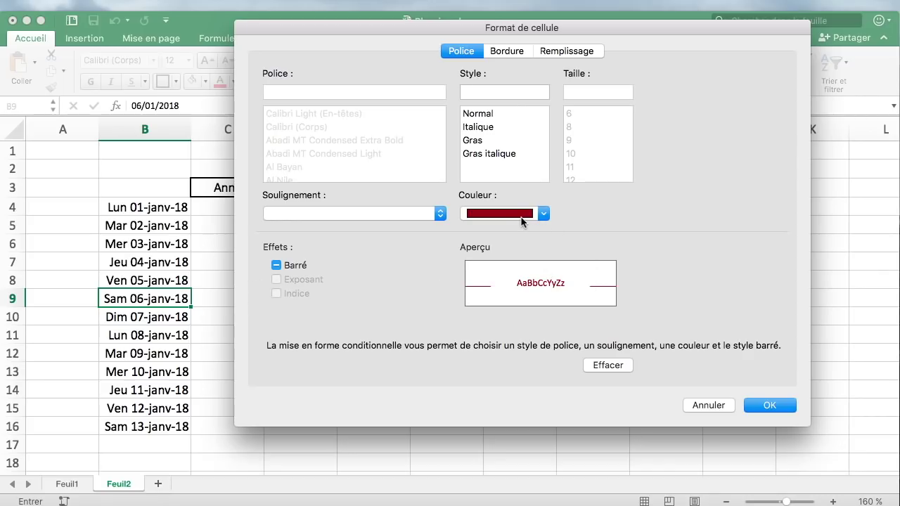
{"action": "left_click", "coordinate": [500, 220]}
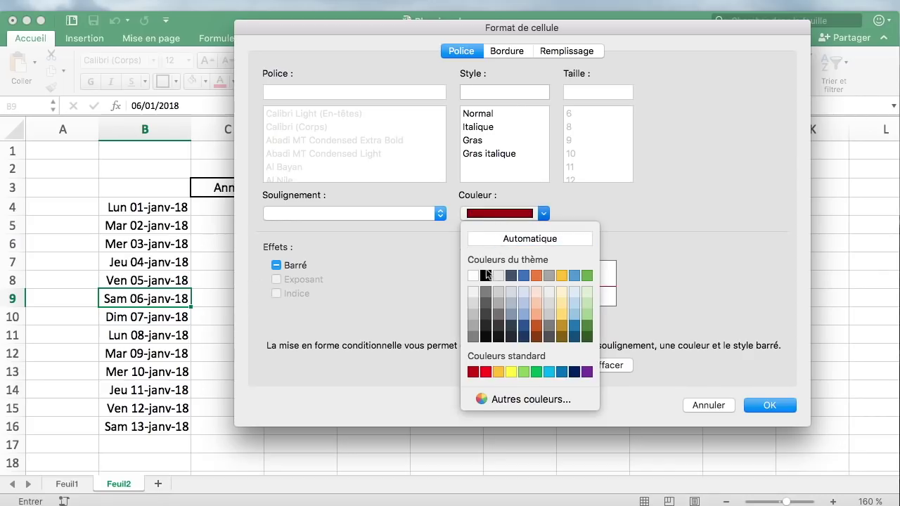
{"action": "left_click", "coordinate": [519, 239]}
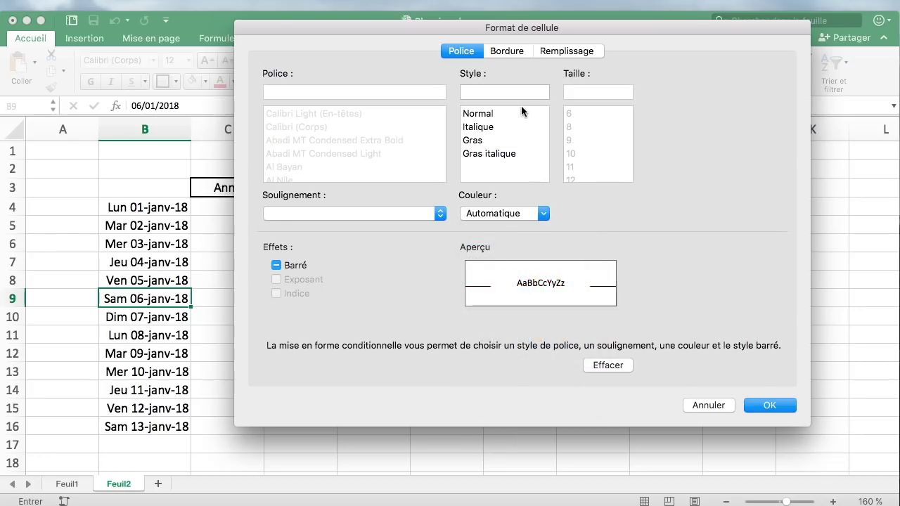
{"action": "left_click", "coordinate": [518, 52]}
{"action": "left_click", "coordinate": [564, 50]}
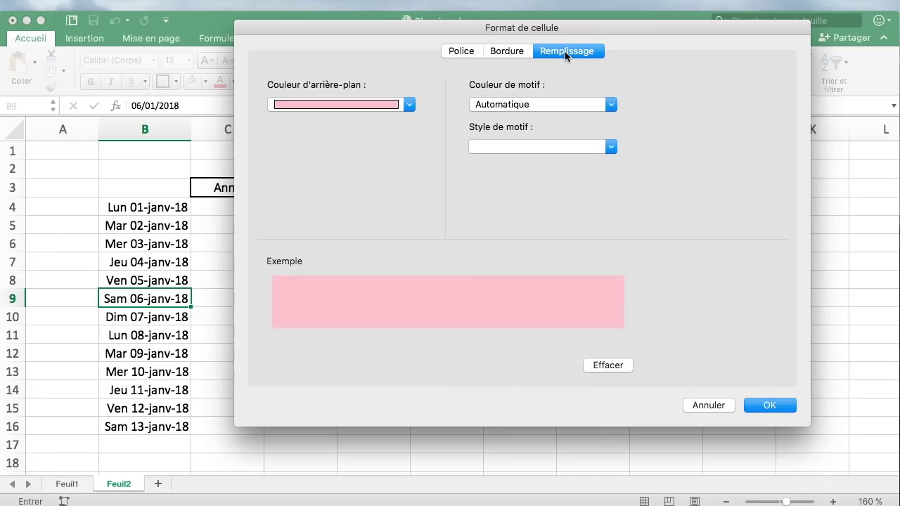
{"action": "left_click", "coordinate": [408, 105]}
{"action": "key", "text": "Escape"}
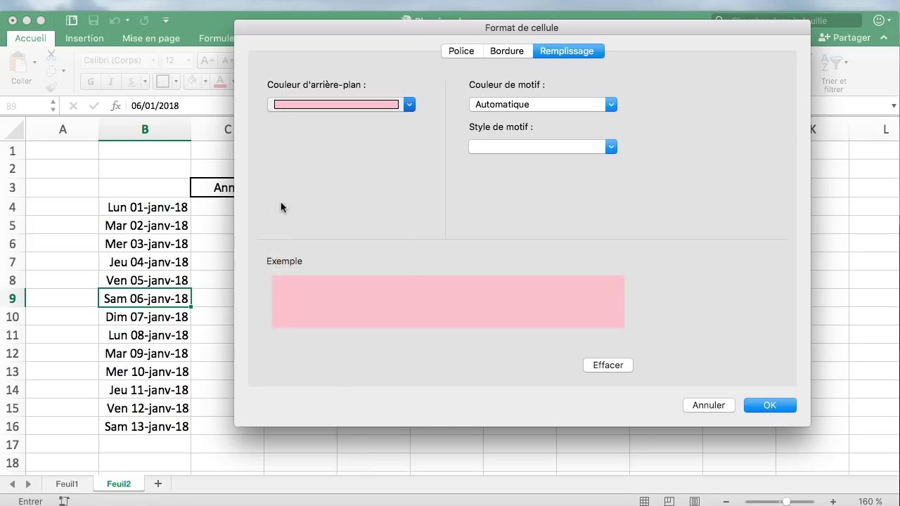
{"action": "left_click", "coordinate": [769, 411]}
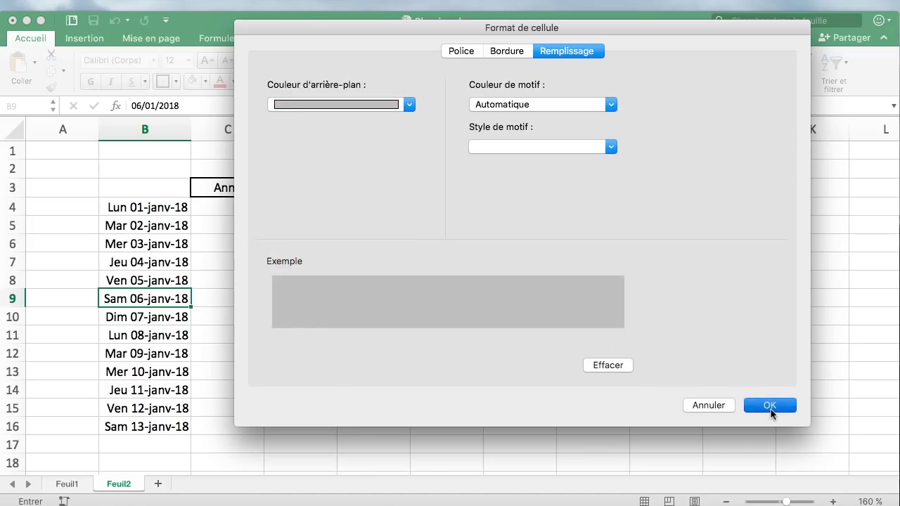
{"action": "left_click", "coordinate": [769, 406]}
{"action": "left_click", "coordinate": [600, 278]}
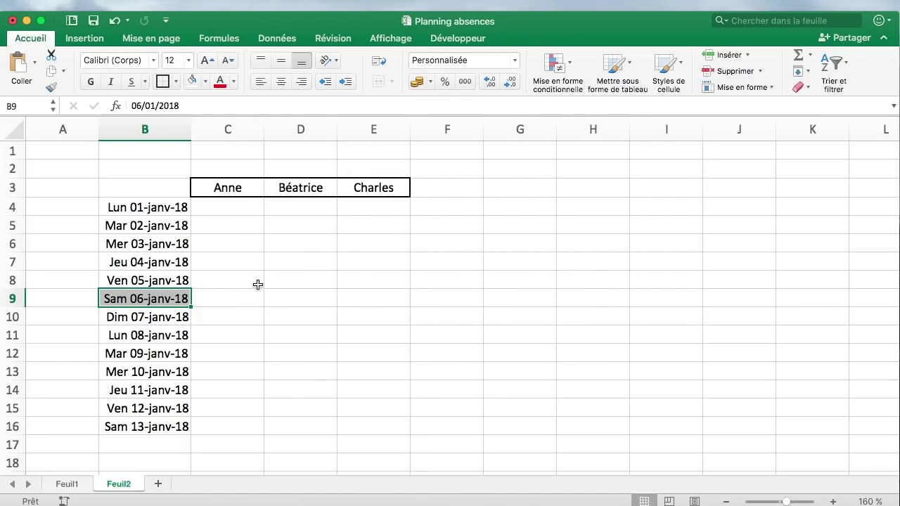
- Copy the formatting of B9, including its weekend rule, onto C9 with the format painter
{"action": "left_click", "coordinate": [252, 330]}
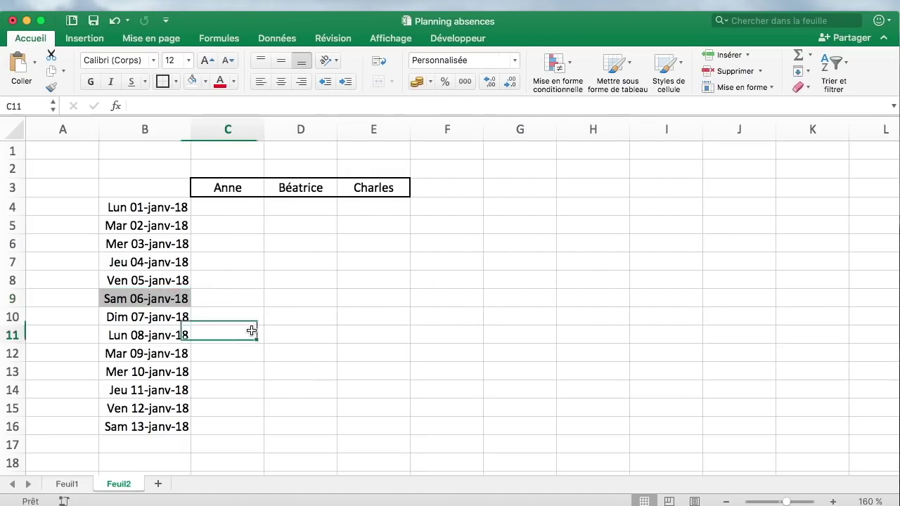
{"action": "left_click", "coordinate": [185, 298]}
{"action": "left_click", "coordinate": [48, 87]}
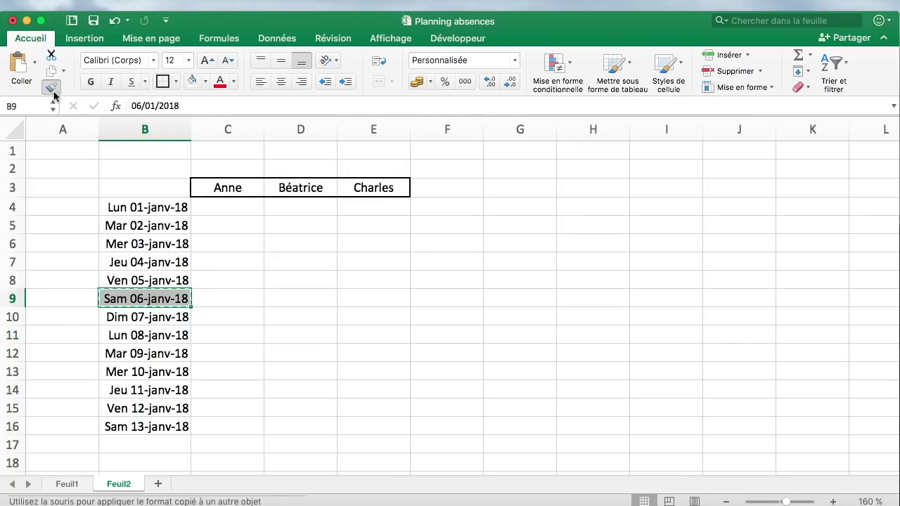
{"action": "mouse_move", "coordinate": [202, 296]}
{"action": "left_mouse_down"}
{"action": "mouse_move", "coordinate": [347, 298]}
{"action": "mouse_move", "coordinate": [348, 313]}
{"action": "mouse_move", "coordinate": [228, 293]}
{"action": "left_mouse_up"}
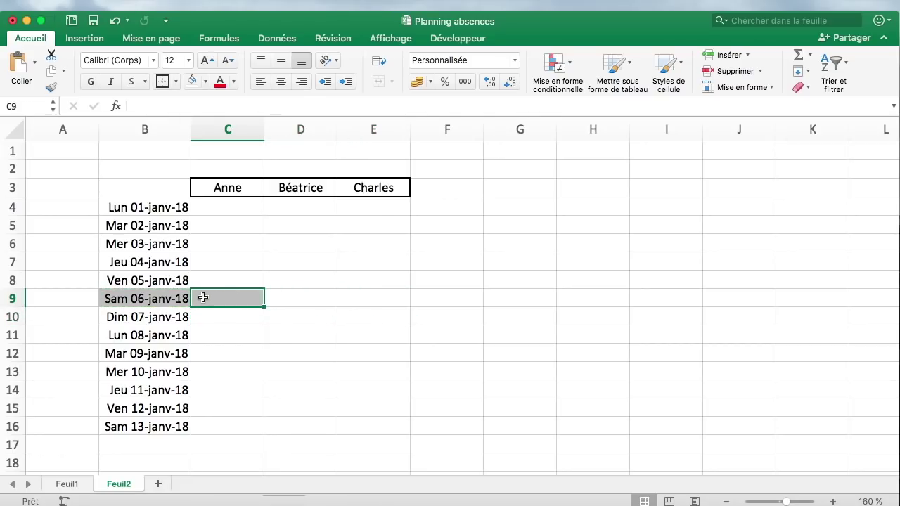
- Copy the formatting of B9, with its weekend rule, onto the whole planning range B4:E16
{"action": "left_click", "coordinate": [172, 300]}
{"action": "left_click", "coordinate": [50, 86]}
{"action": "mouse_move", "coordinate": [138, 203]}
{"action": "left_mouse_down"}
{"action": "mouse_move", "coordinate": [312, 313]}
{"action": "mouse_move", "coordinate": [373, 419]}
{"action": "left_mouse_up"}
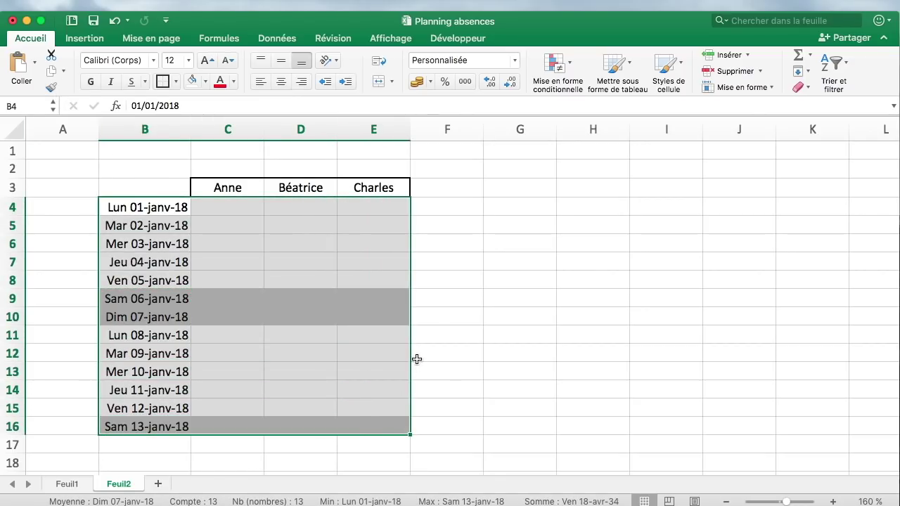
{"action": "left_click", "coordinate": [425, 303]}
{"action": "left_click", "coordinate": [160, 296]}
{"action": "left_click_drag", "start_coordinate": [161, 296], "coordinate": [372, 312]}
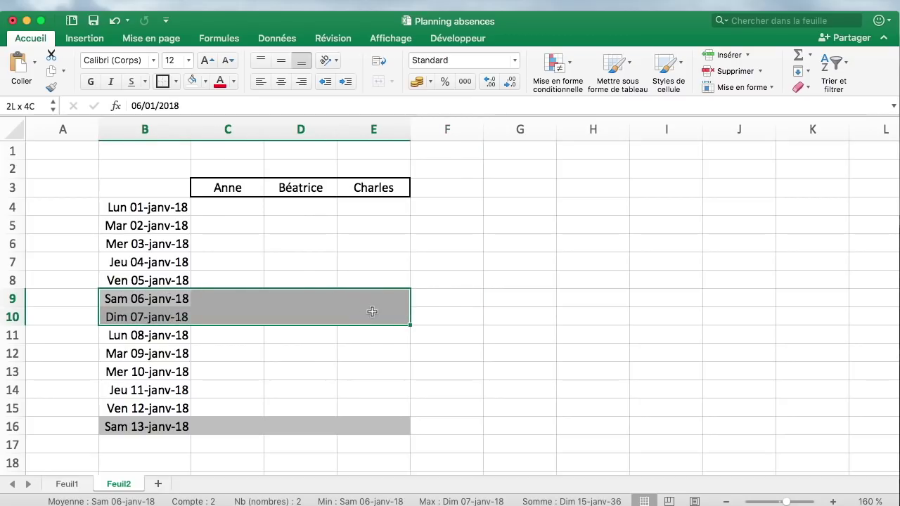
{"action": "left_click", "coordinate": [383, 350]}
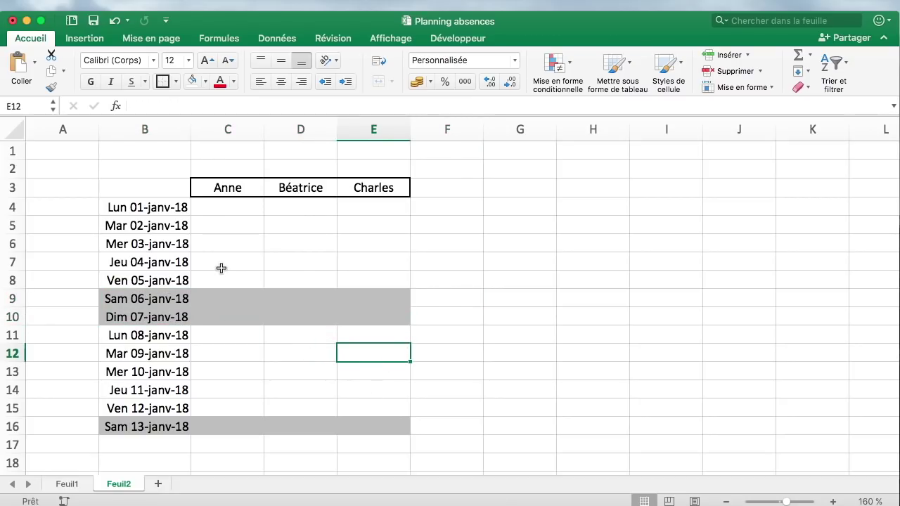
{"action": "left_click_drag", "start_coordinate": [137, 206], "coordinate": [149, 427]}
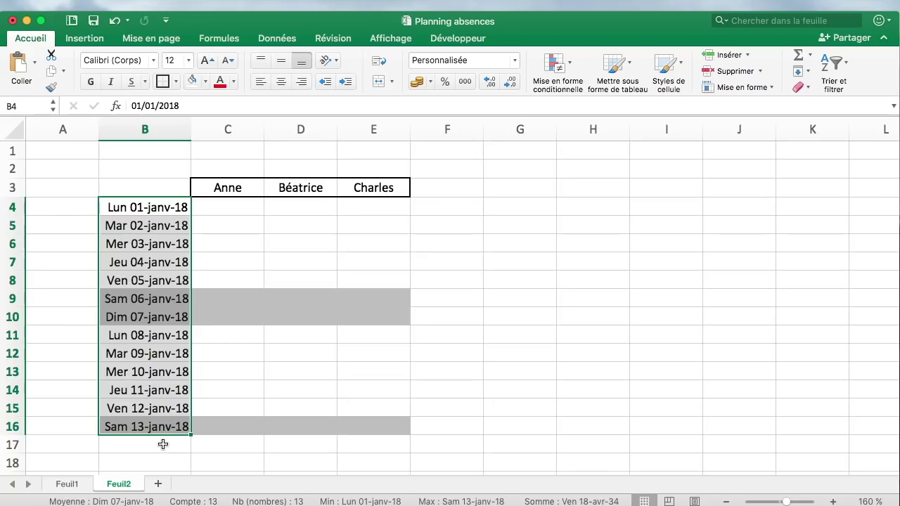
{"action": "left_click", "coordinate": [293, 207]}
{"action": "left_click", "coordinate": [251, 281]}
{"action": "left_click", "coordinate": [231, 206]}
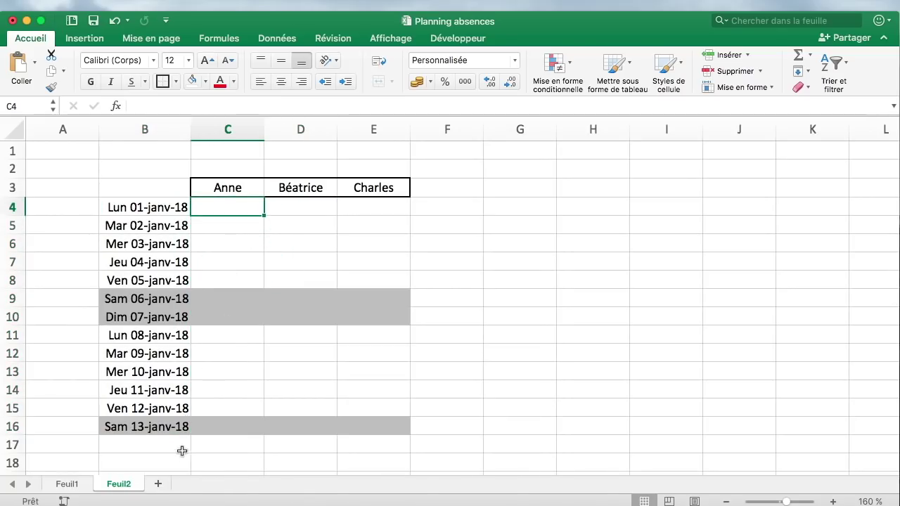
- Add a new sheet after Feuil2 and name it parametres
{"action": "left_click", "coordinate": [158, 485]}
{"action": "double_click", "coordinate": [167, 485]}
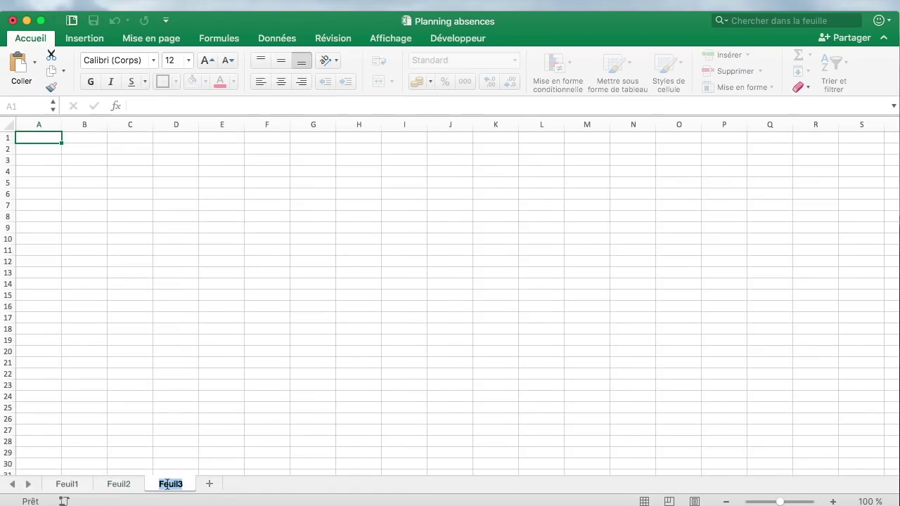
{"action": "type", "text": "Parametres"}
{"action": "key", "text": "BackSpace"}
{"action": "key", "text": "BackSpace"}
{"action": "key", "text": "BackSpace"}
{"action": "key", "text": "BackSpace"}
{"action": "key", "text": "BackSpace"}
{"action": "key", "text": "BackSpace"}
{"action": "key", "text": "BackSpace"}
{"action": "key", "text": "BackSpace"}
{"action": "type", "text": "parametres"}
{"action": "left_click", "coordinate": [255, 441]}
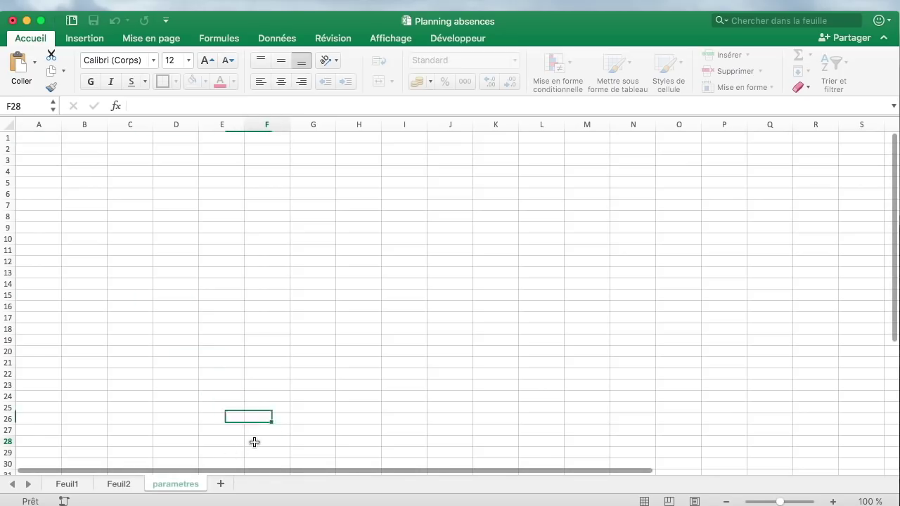
- Enlarge the display of the parametres sheet to 160 %, matching Feuil2, and return to its first rows
{"action": "left_click", "coordinate": [833, 502]}
{"action": "left_click", "coordinate": [833, 502]}
{"action": "left_click", "coordinate": [833, 502]}
{"action": "left_click", "coordinate": [833, 502]}
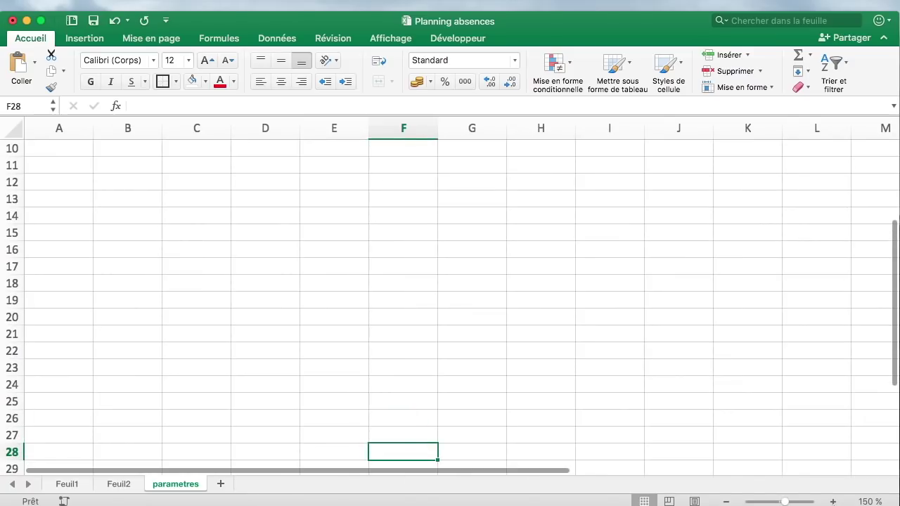
{"action": "left_click", "coordinate": [833, 502]}
{"action": "left_click", "coordinate": [833, 502]}
{"action": "left_click", "coordinate": [430, 393]}
{"action": "left_click", "coordinate": [121, 484]}
{"action": "left_click", "coordinate": [177, 484]}
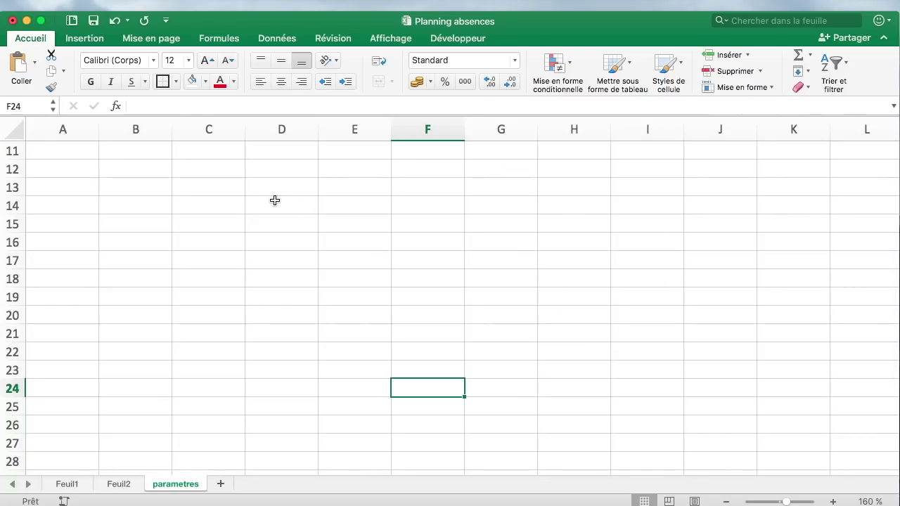
{"action": "scroll", "coordinate": [176, 309], "scroll_direction": "up", "scroll_amount": 5}
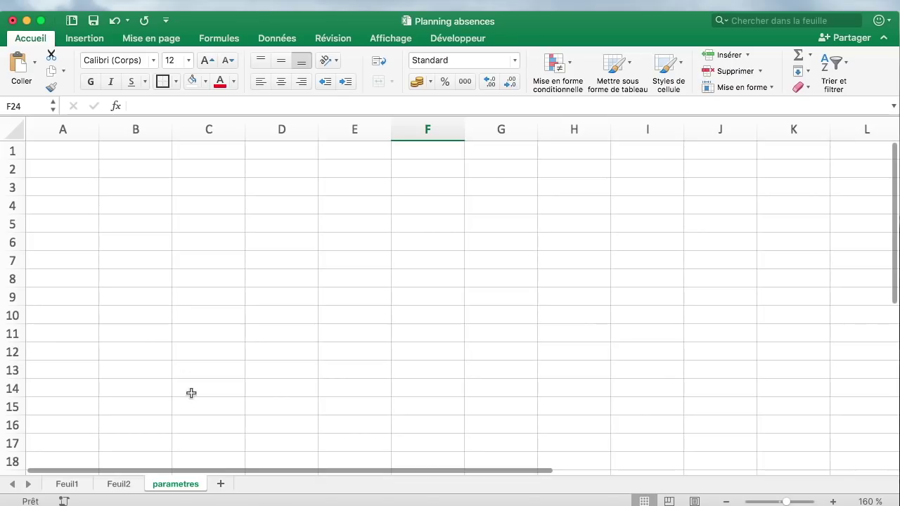
{"action": "left_click", "coordinate": [126, 484]}
{"action": "left_click_drag", "start_coordinate": [568, 225], "coordinate": [702, 336]}
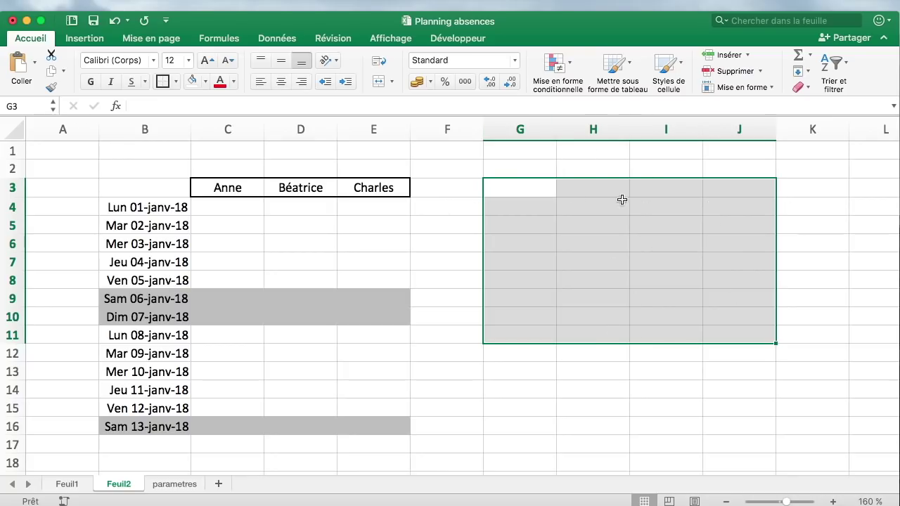
{"action": "left_click", "coordinate": [187, 485]}
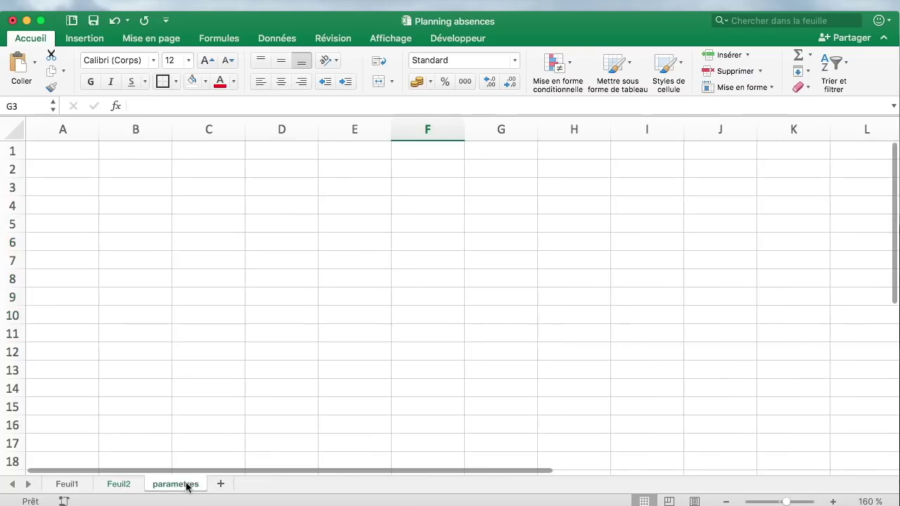
- Enter the headers Date in B2 and Jour férié in C2 of the parametres sheet
{"action": "left_click", "coordinate": [144, 167]}
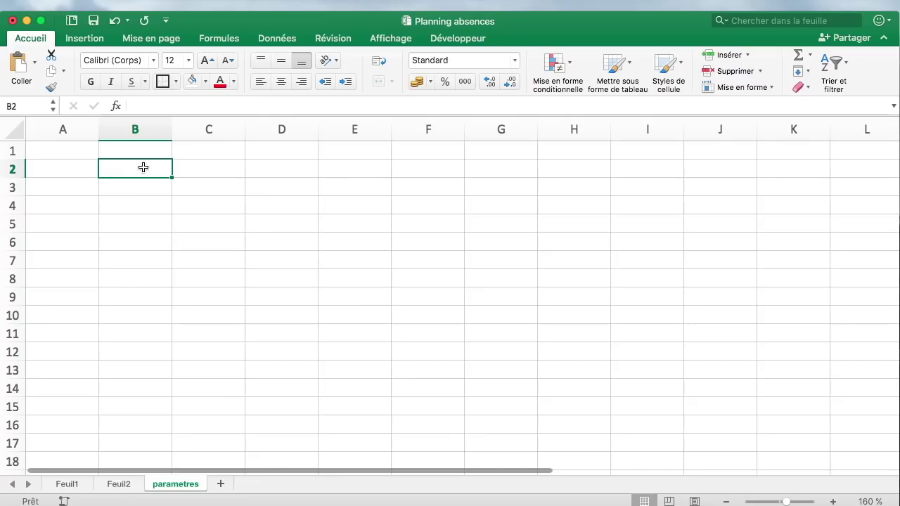
{"action": "type", "text": "Date"}
{"action": "key", "text": "Tab"}
{"action": "type", "text": "JOur"}
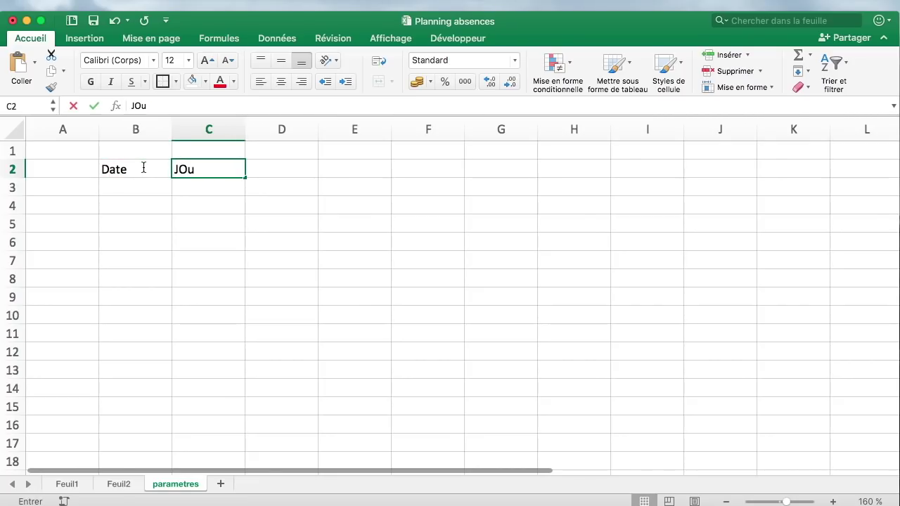
{"action": "key", "text": "BackSpace"}
{"action": "key", "text": "BackSpace"}
{"action": "key", "text": "BackSpace"}
{"action": "type", "text": "our férié"}
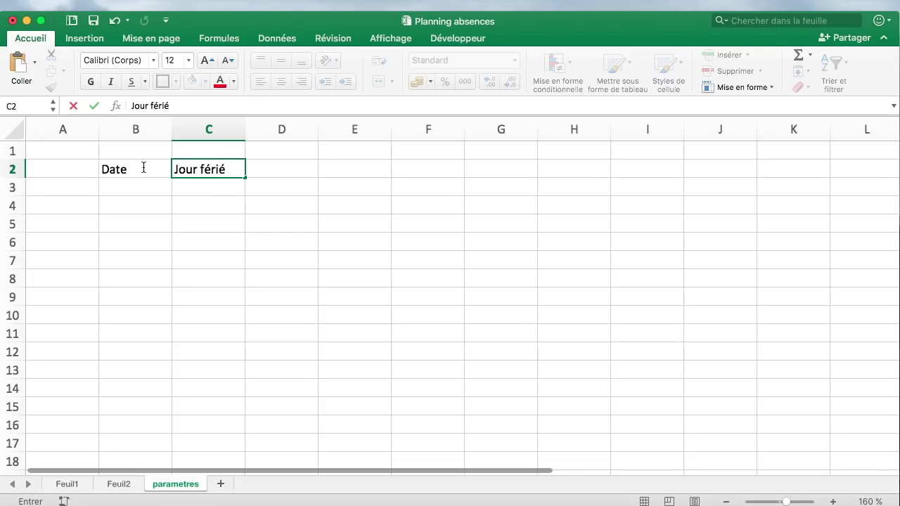
{"action": "key", "text": "Return"}
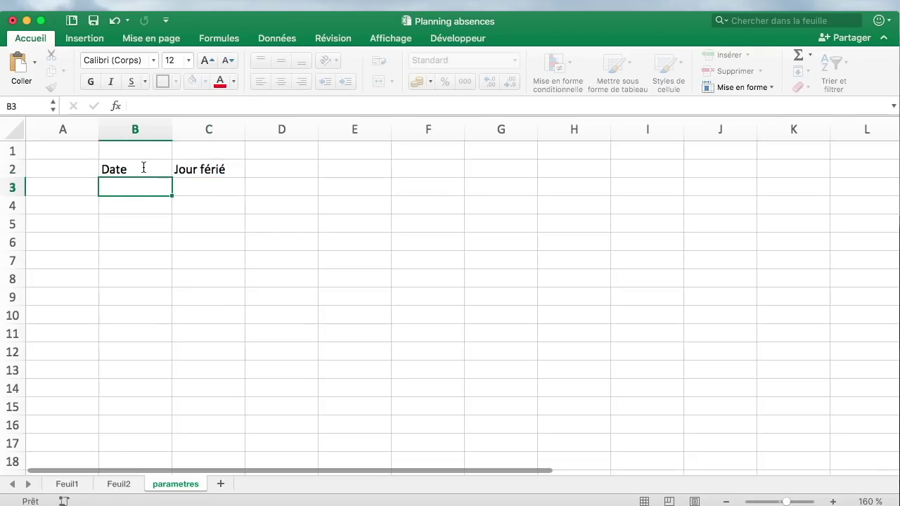
- Enter the first public holiday date, 01/01/18, in B3 under the Date header
{"action": "left_click", "coordinate": [281, 260]}
{"action": "left_click", "coordinate": [129, 185]}
{"action": "key", "text": "Down"}
{"action": "key", "text": "Down"}
{"action": "key", "text": "Down"}
{"action": "key", "text": "Up"}
{"action": "key", "text": "Up"}
{"action": "key", "text": "Up"}
{"action": "type", "text": "0/"}
{"action": "type", "text": "1"}
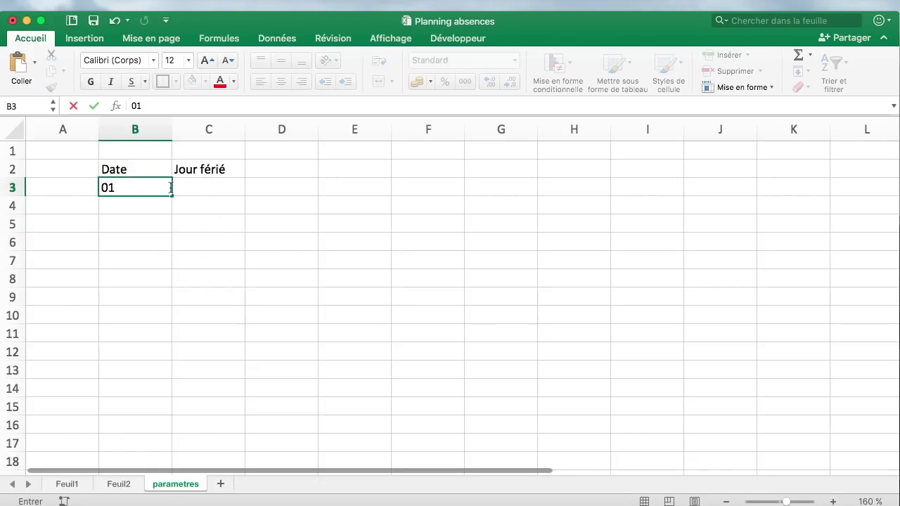
{"action": "type", "text": "01/18"}
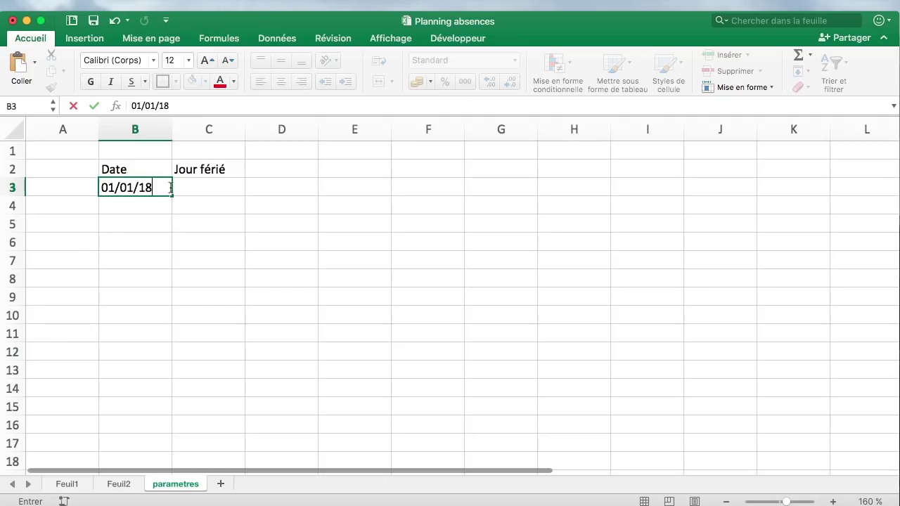
{"action": "key", "text": "Return"}
- Widen column B slightly and enter the holiday name Jour de l'an in C3
{"action": "left_click", "coordinate": [175, 187]}
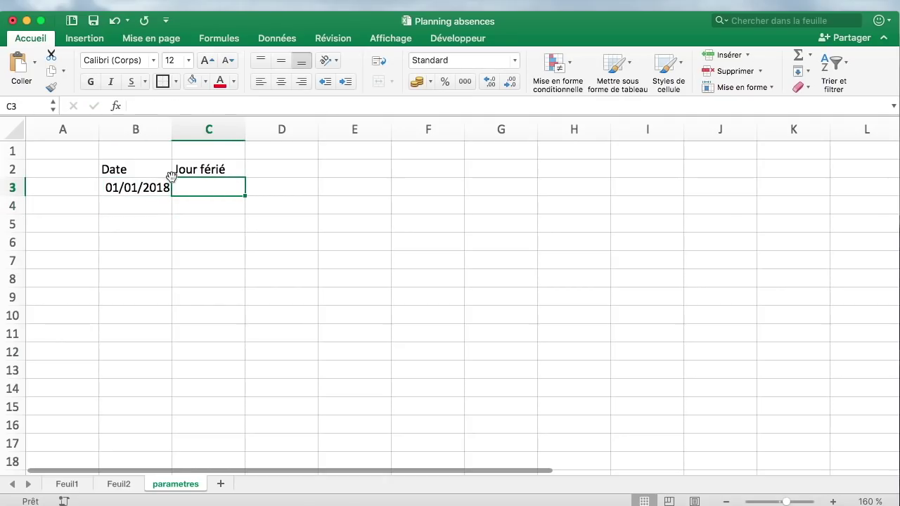
{"action": "left_click_drag", "start_coordinate": [172, 126], "coordinate": [183, 128]}
{"action": "type", "text": "Jour de l'an"}
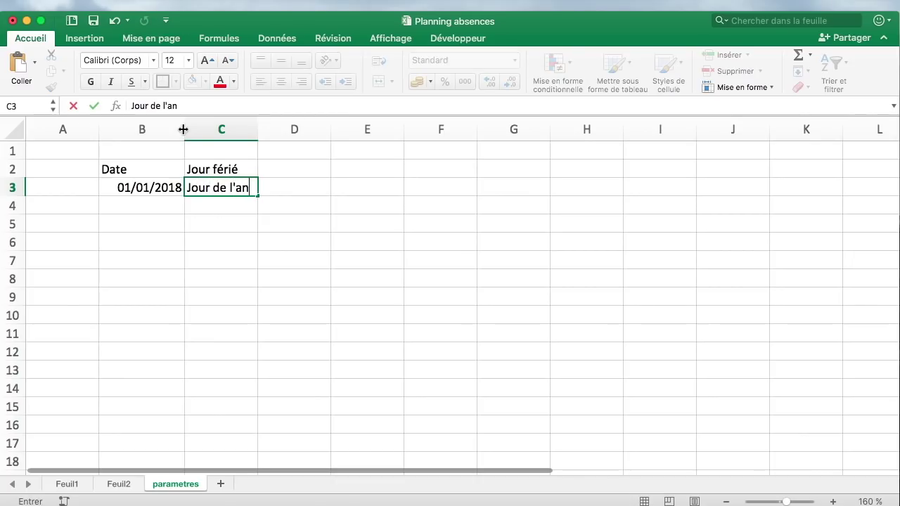
{"action": "key", "text": "Return"}
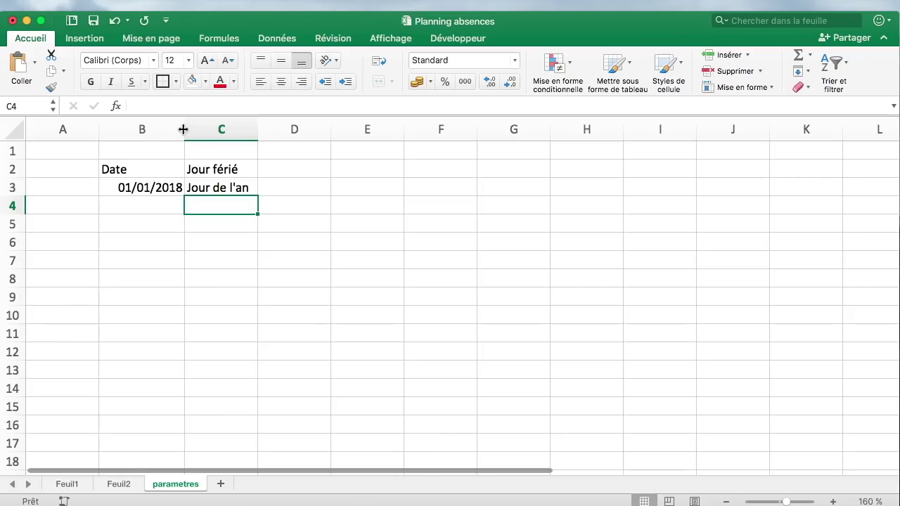
- Centre the contents of columns B and C horizontally
{"action": "left_click_drag", "start_coordinate": [141, 133], "coordinate": [193, 129]}
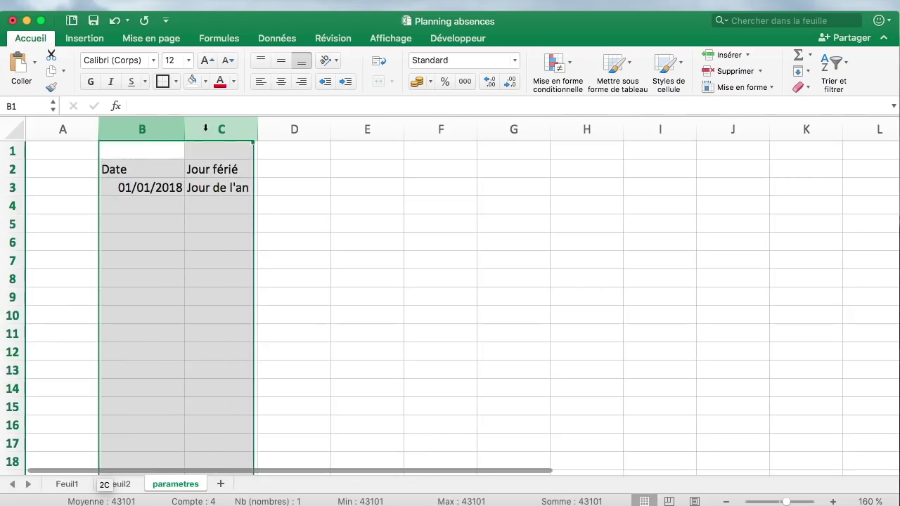
{"action": "left_click", "coordinate": [281, 82]}
{"action": "left_click", "coordinate": [288, 244]}
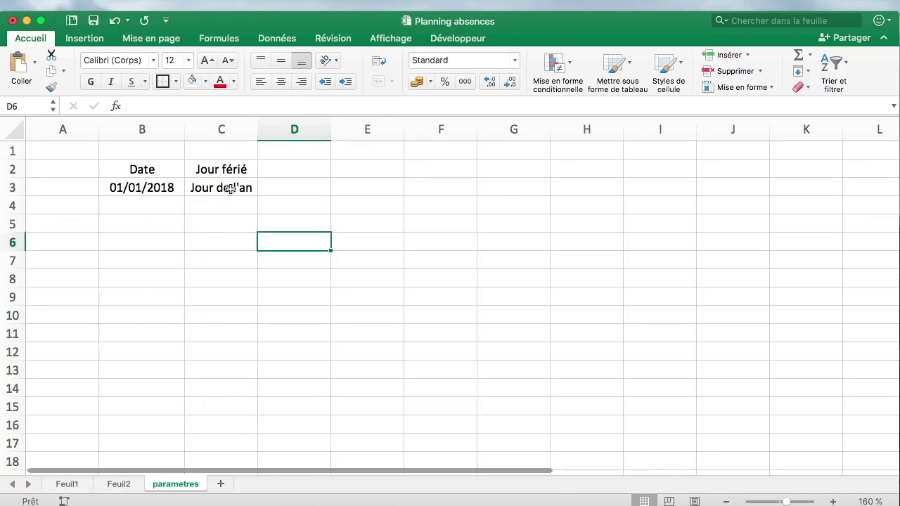
{"action": "left_click", "coordinate": [378, 206]}
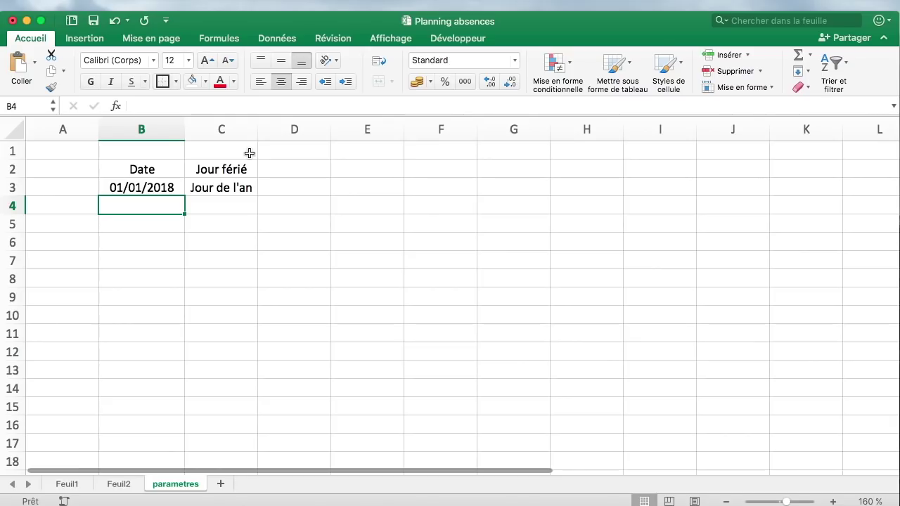
{"action": "left_click", "coordinate": [248, 222]}
{"action": "left_click", "coordinate": [165, 205]}
{"action": "left_click_drag", "start_coordinate": [165, 205], "coordinate": [231, 227]}
{"action": "left_click", "coordinate": [318, 235]}
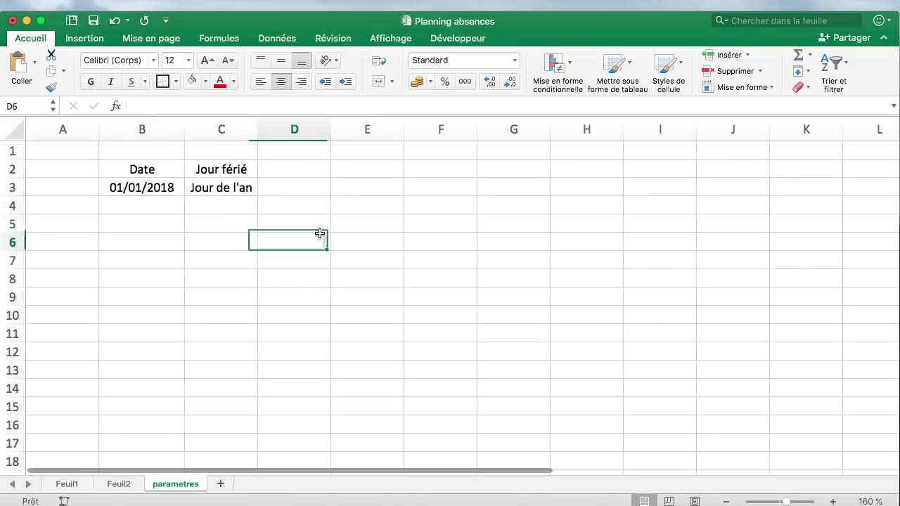
- Add two more holiday rows in B4:C5, dated 12/01/2018 and 17/01/2018, each with ??? as its name
{"action": "left_click", "coordinate": [169, 205]}
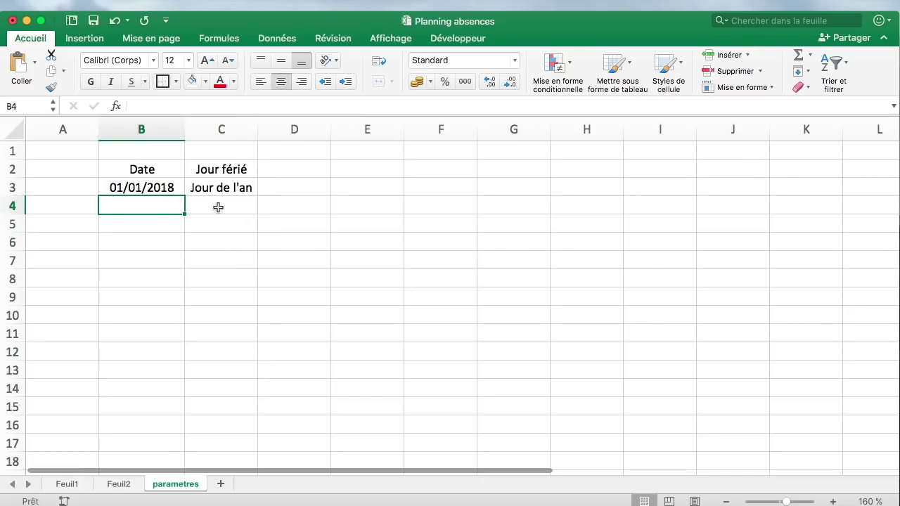
{"action": "type", "text": "01"}
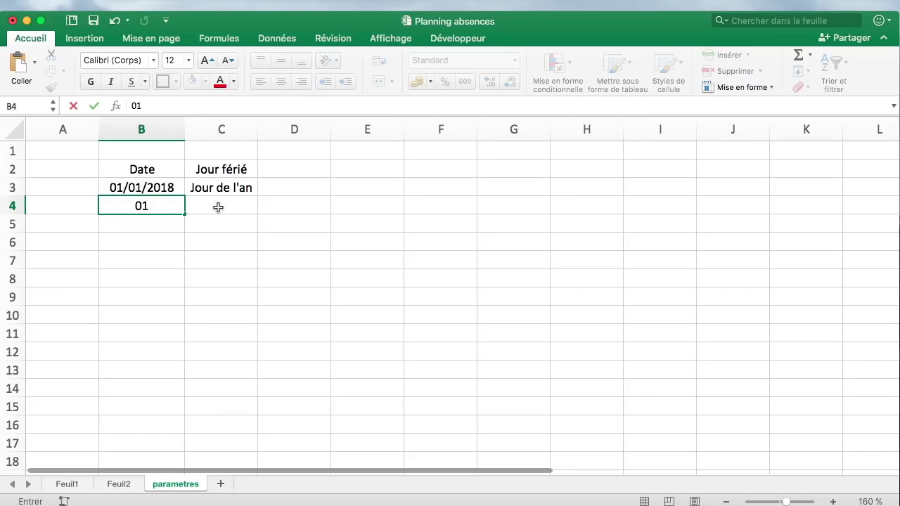
{"action": "key", "text": "BackSpace"}
{"action": "key", "text": "BackSpace"}
{"action": "type", "text": "12/01/2019"}
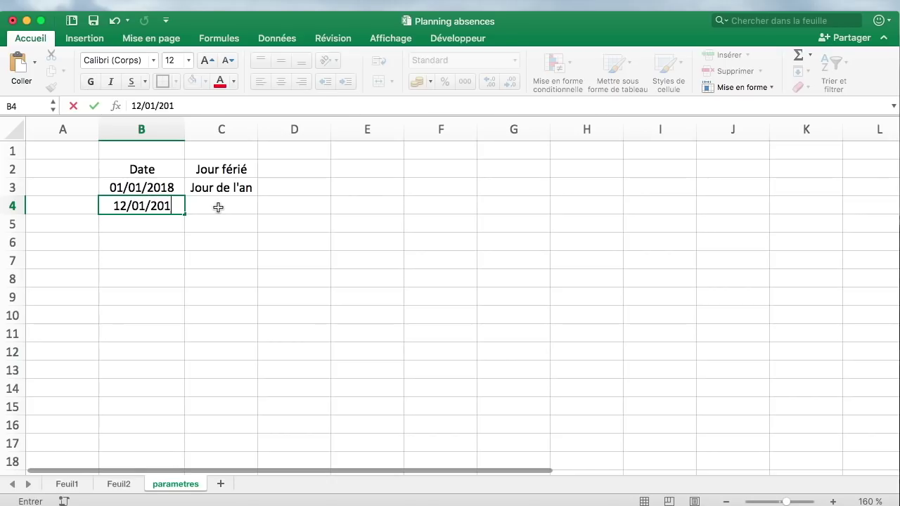
{"action": "key", "text": "BackSpace"}
{"action": "type", "text": "8"}
{"action": "left_click", "coordinate": [218, 207]}
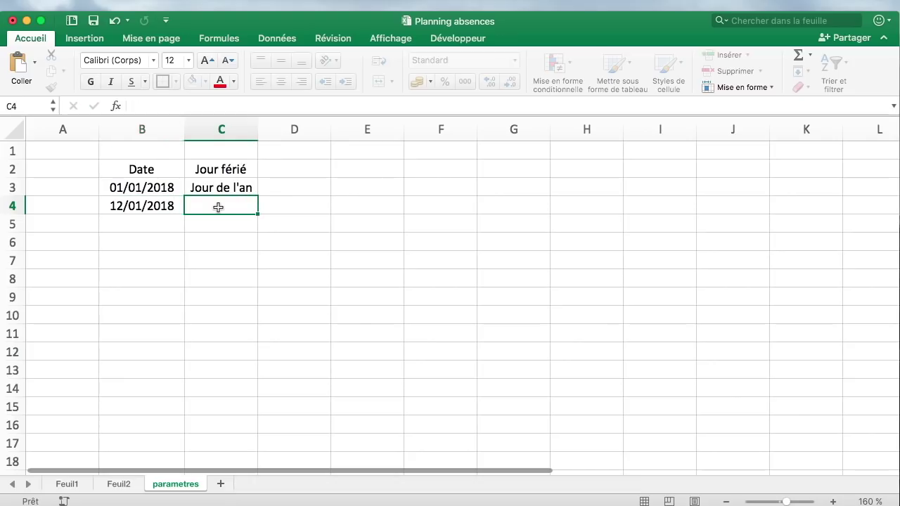
{"action": "type", "text": "???"}
{"action": "key", "text": "Return"}
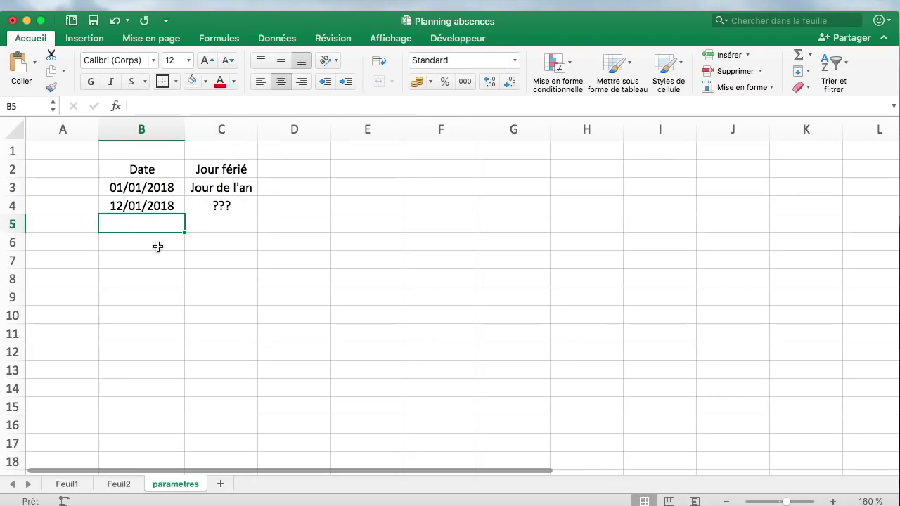
{"action": "type", "text": "17/"}
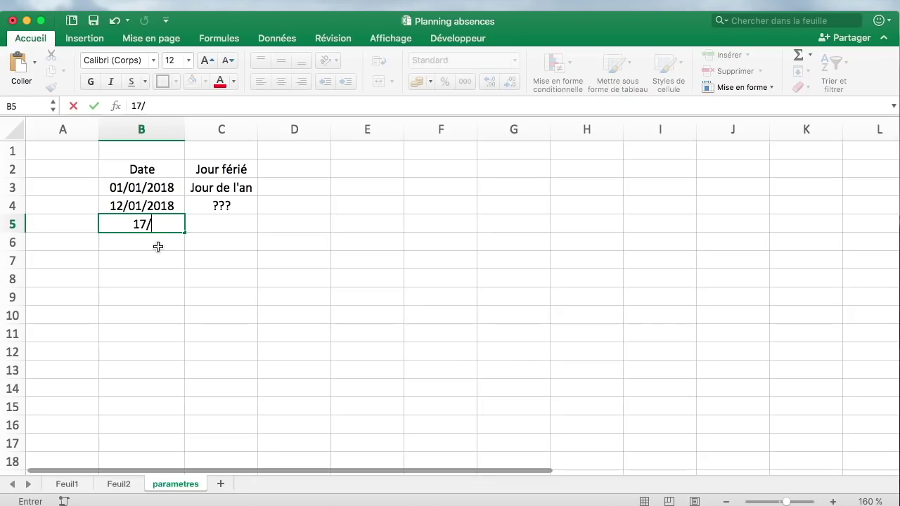
{"action": "type", "text": "01/2018"}
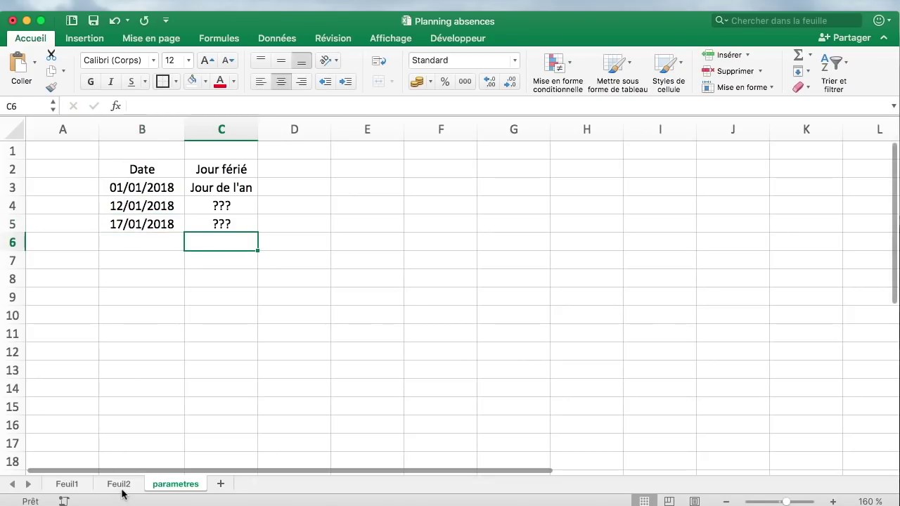
- On Feuil2, fill the planning's last row, B16:E16, down to row 26 so the dates run to 23-janv-18
{"action": "left_click", "coordinate": [121, 487]}
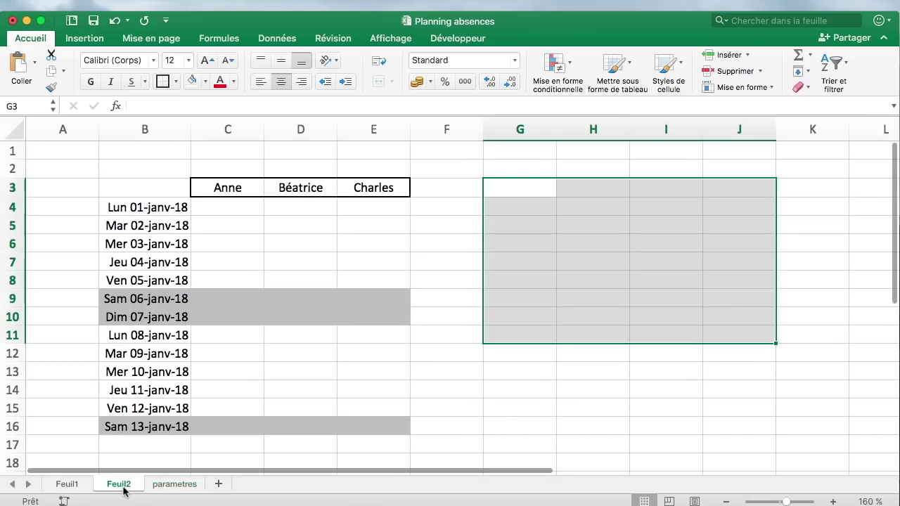
{"action": "left_click", "coordinate": [309, 388]}
{"action": "left_click", "coordinate": [140, 404]}
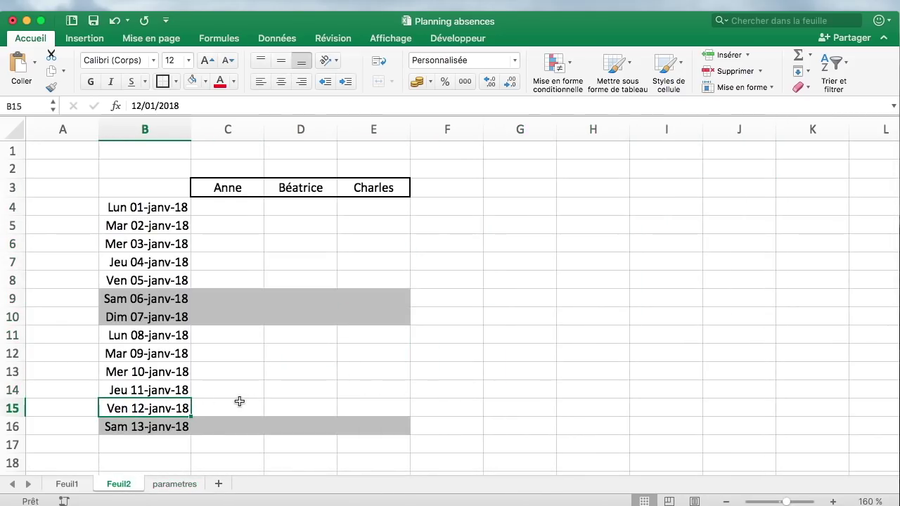
{"action": "mouse_move", "coordinate": [170, 429]}
{"action": "left_mouse_down"}
{"action": "mouse_move", "coordinate": [392, 423]}
{"action": "mouse_move", "coordinate": [410, 467]}
{"action": "left_mouse_up"}
{"action": "left_click_drag", "start_coordinate": [199, 321], "coordinate": [379, 321]}
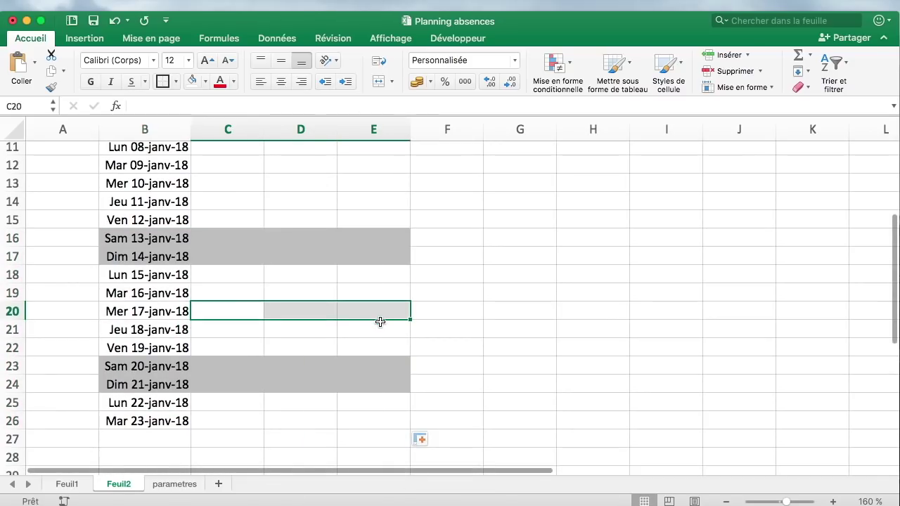
{"action": "scroll", "coordinate": [380, 321], "scroll_direction": "up", "scroll_amount": 5}
{"action": "scroll", "coordinate": [380, 321], "scroll_direction": "up", "scroll_amount": 4}
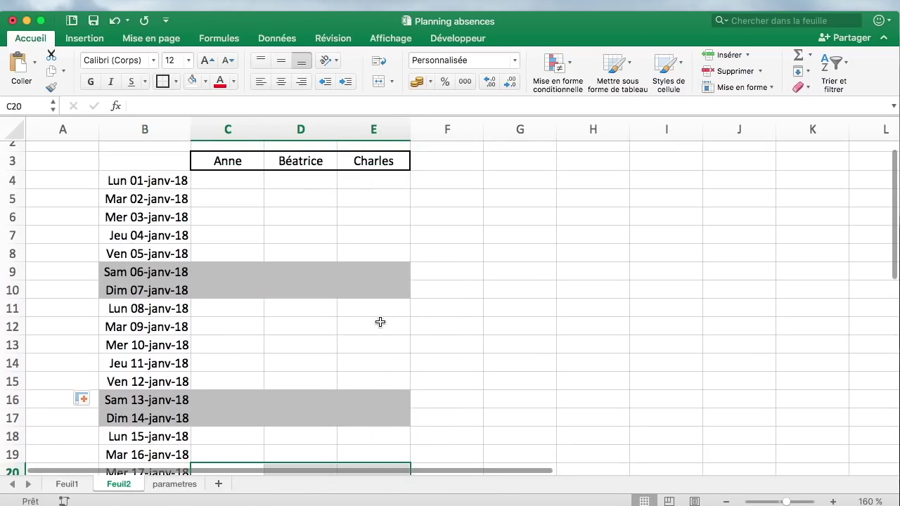
{"action": "left_click", "coordinate": [380, 321]}
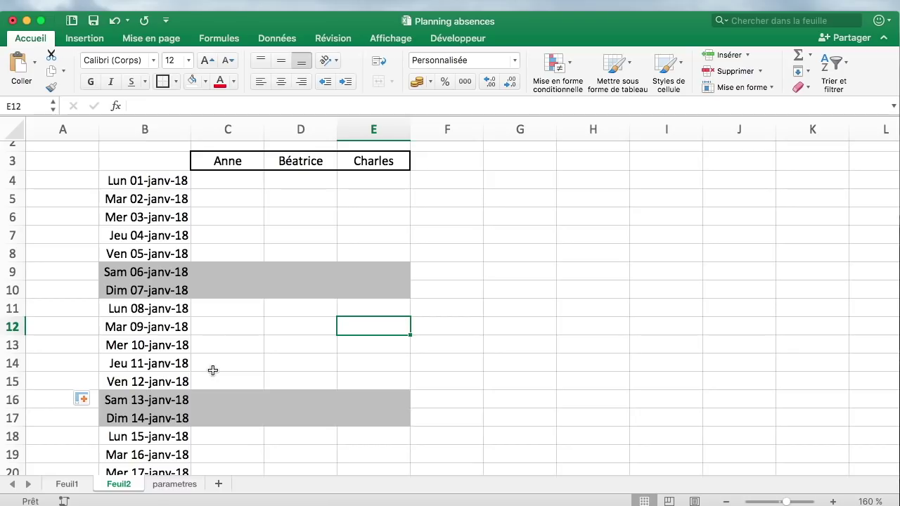
{"action": "left_click", "coordinate": [169, 488]}
{"action": "left_click", "coordinate": [124, 488]}
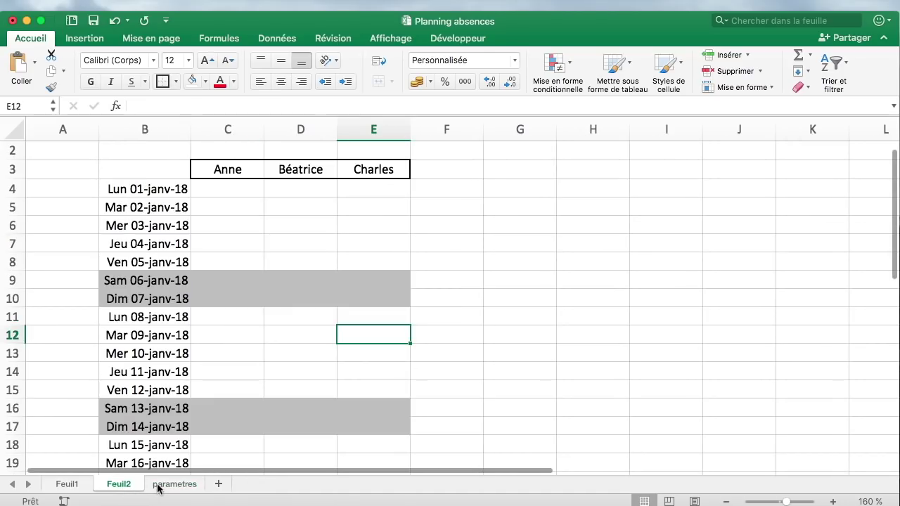
- On the parametres sheet, name the holiday list range B2:C13 vacances
{"action": "left_click", "coordinate": [159, 486]}
{"action": "left_click_drag", "start_coordinate": [160, 172], "coordinate": [223, 225]}
{"action": "left_click", "coordinate": [218, 285]}
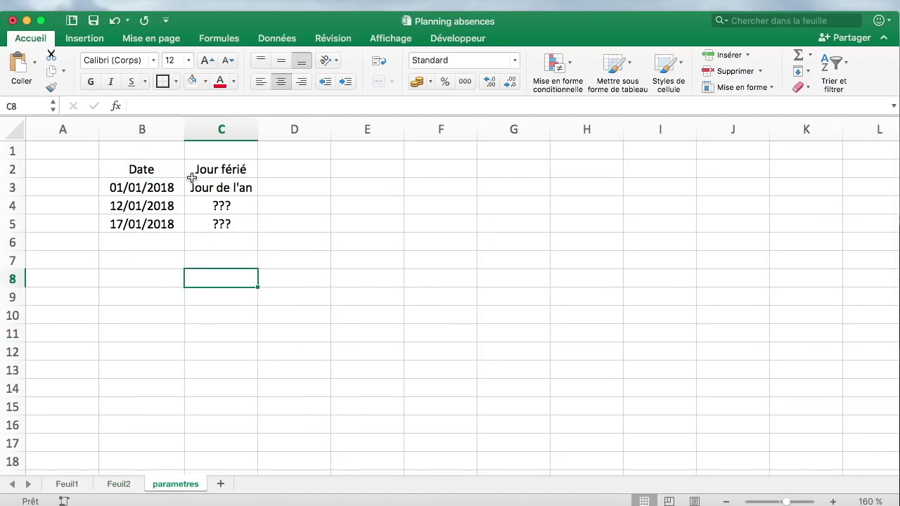
{"action": "left_click_drag", "start_coordinate": [161, 170], "coordinate": [235, 366]}
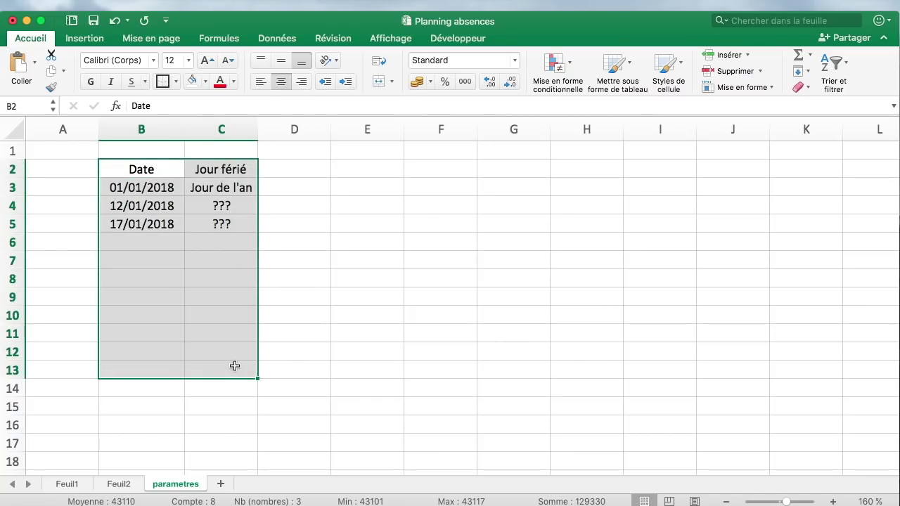
{"action": "left_click", "coordinate": [31, 105]}
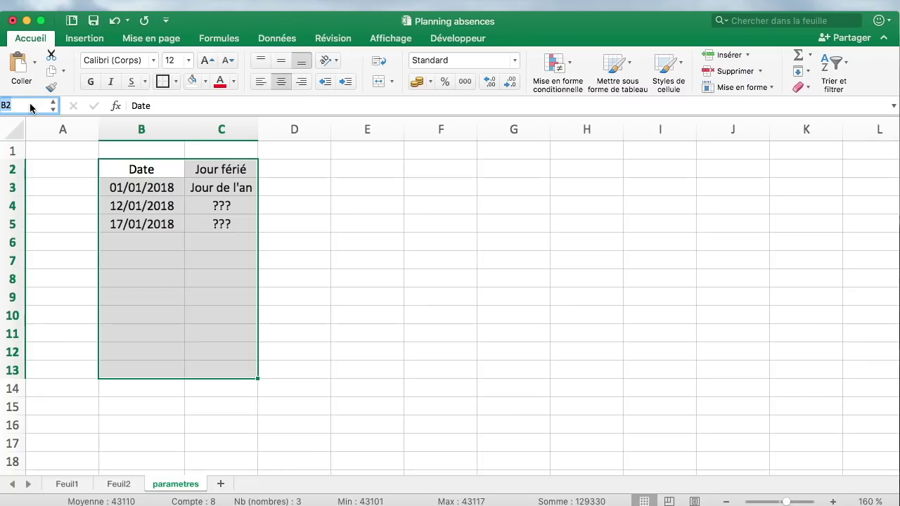
{"action": "type", "text": "vacances"}
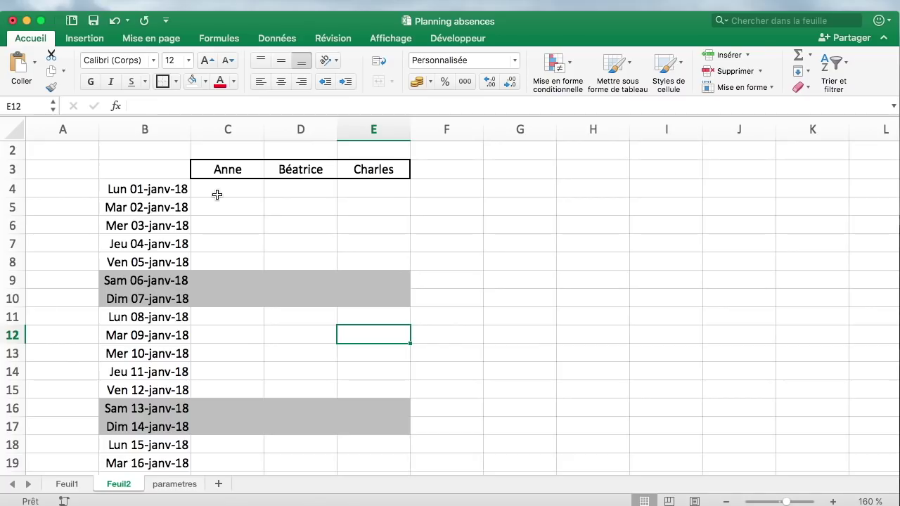
{"action": "left_click_drag", "start_coordinate": [148, 188], "coordinate": [373, 189]}
{"action": "left_click", "coordinate": [182, 484]}
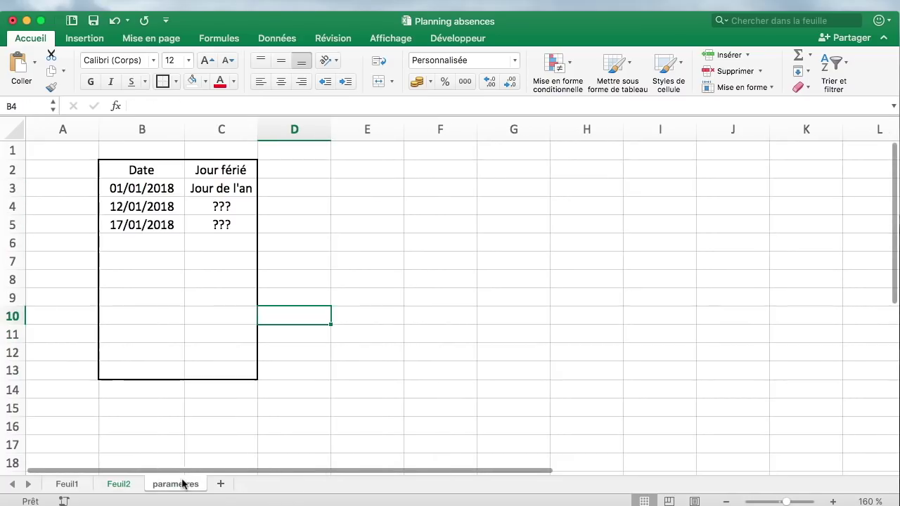
{"action": "left_click", "coordinate": [121, 483]}
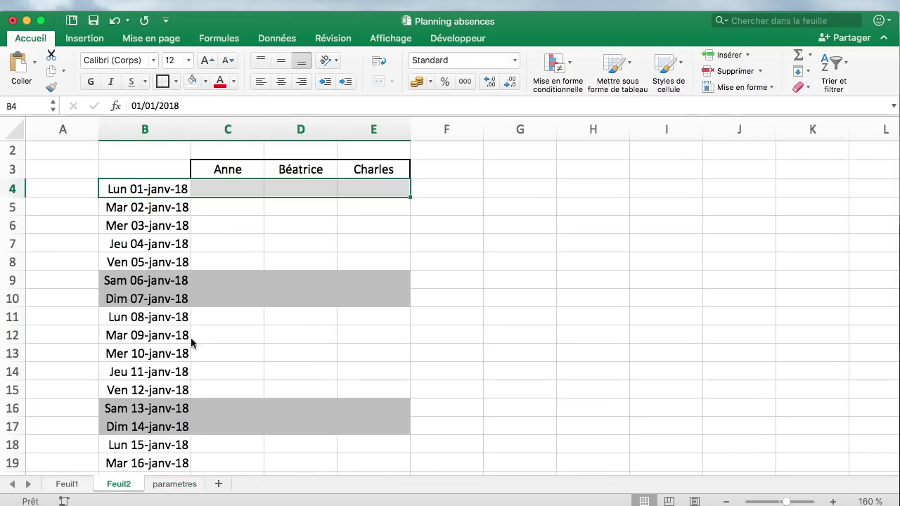
{"action": "left_click_drag", "start_coordinate": [242, 208], "coordinate": [357, 263]}
{"action": "left_click", "coordinate": [285, 298]}
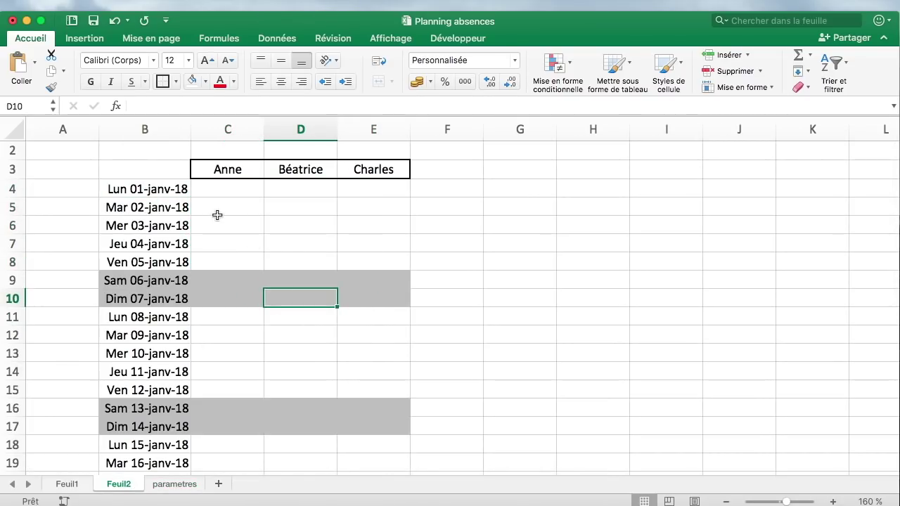
- On Feuil2, create a Classique conditional formatting rule for B4 that uses a formula to determine the formatted cells
{"action": "left_click", "coordinate": [159, 194]}
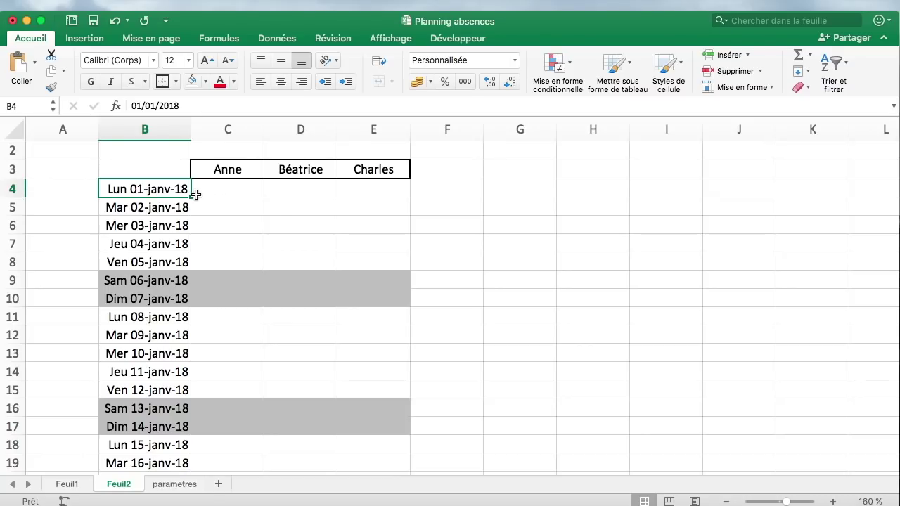
{"action": "left_click", "coordinate": [568, 69]}
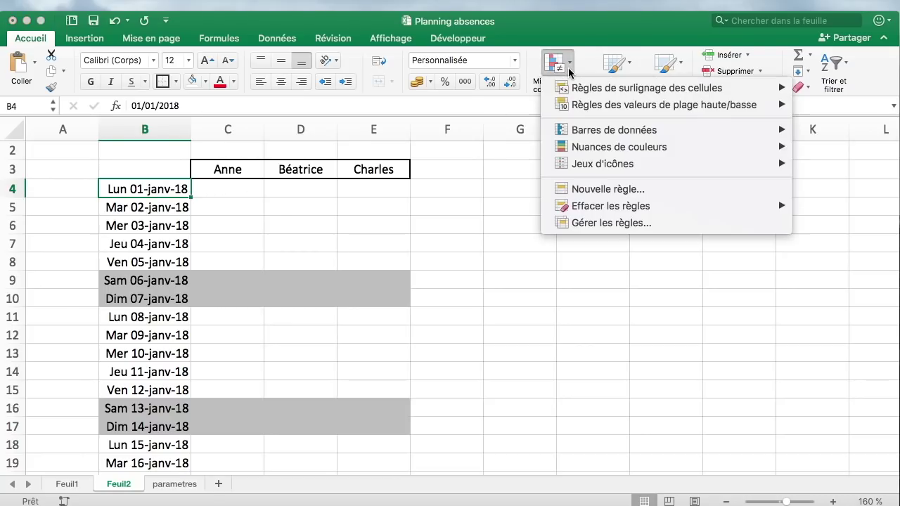
{"action": "left_click", "coordinate": [632, 192]}
{"action": "left_click", "coordinate": [439, 117]}
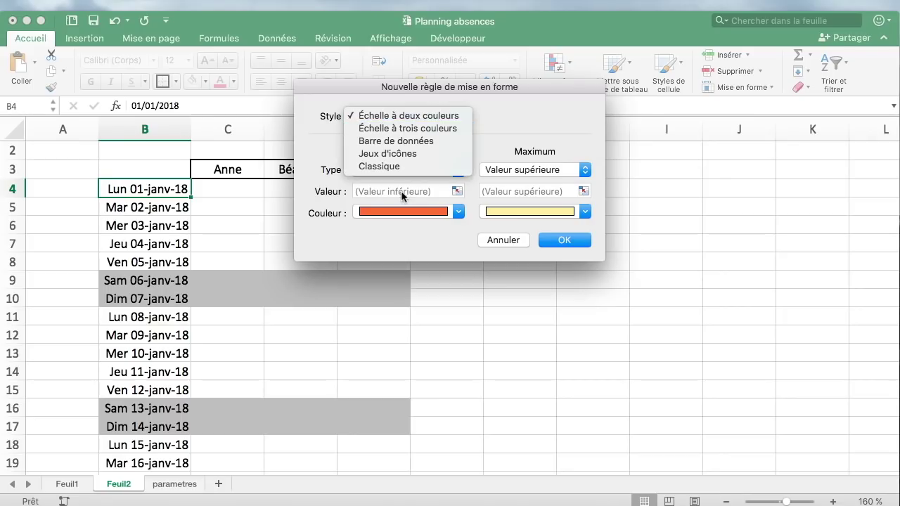
{"action": "left_click", "coordinate": [408, 168]}
{"action": "left_click", "coordinate": [421, 159]}
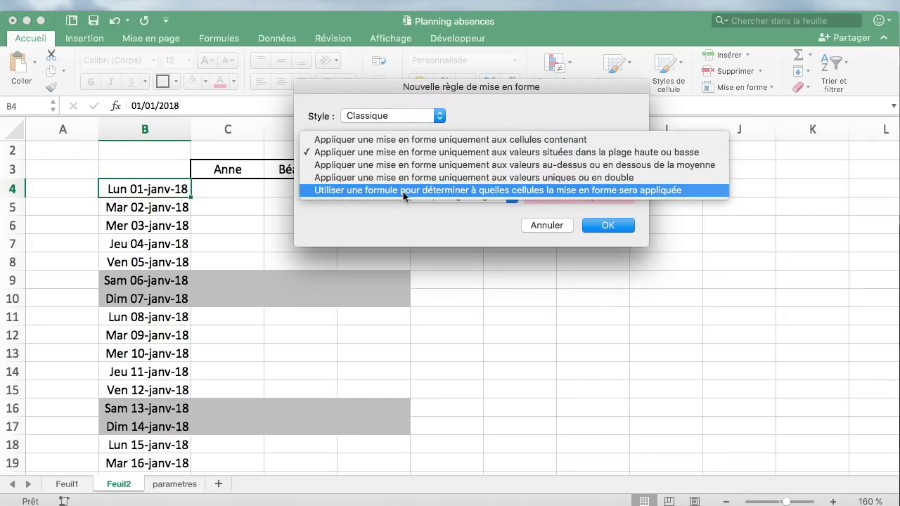
{"action": "left_click", "coordinate": [374, 191]}
{"action": "left_click", "coordinate": [351, 174]}
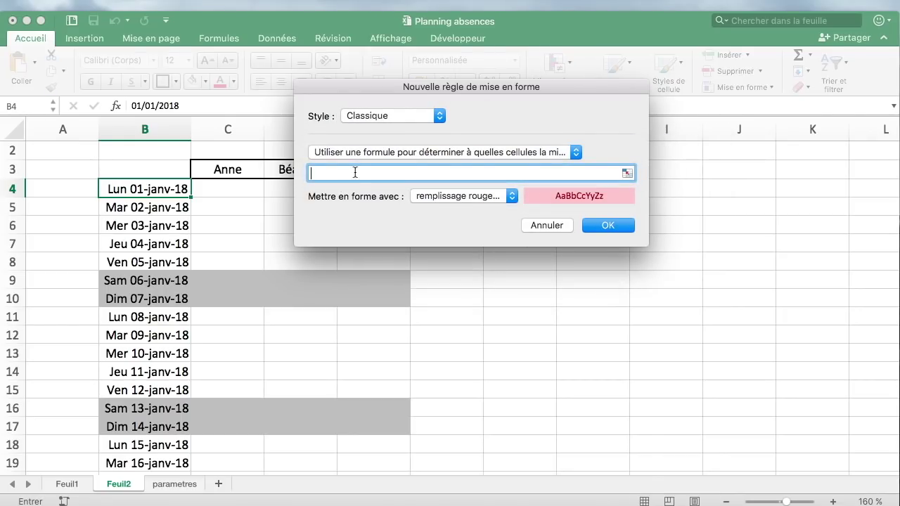
- Begin the rule's formula with =$B4=recherchev($B4; keeping column B absolute and the row relative
{"action": "type", "text": "="}
{"action": "left_click", "coordinate": [172, 197]}
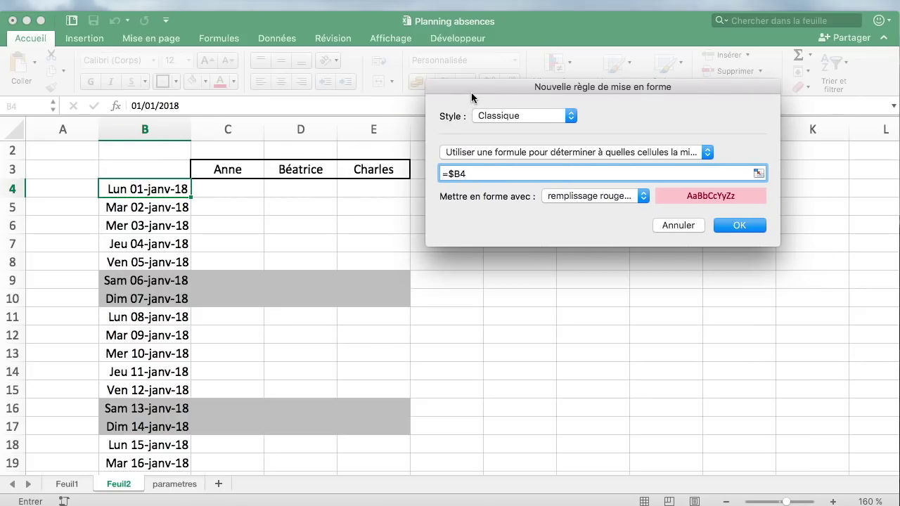
{"action": "left_click_drag", "start_coordinate": [471, 92], "coordinate": [376, 140]}
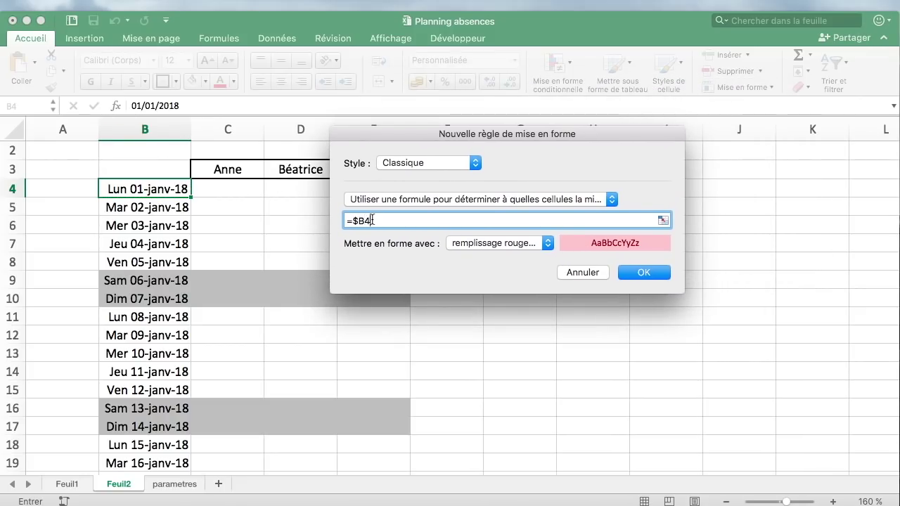
{"action": "type", "text": "="}
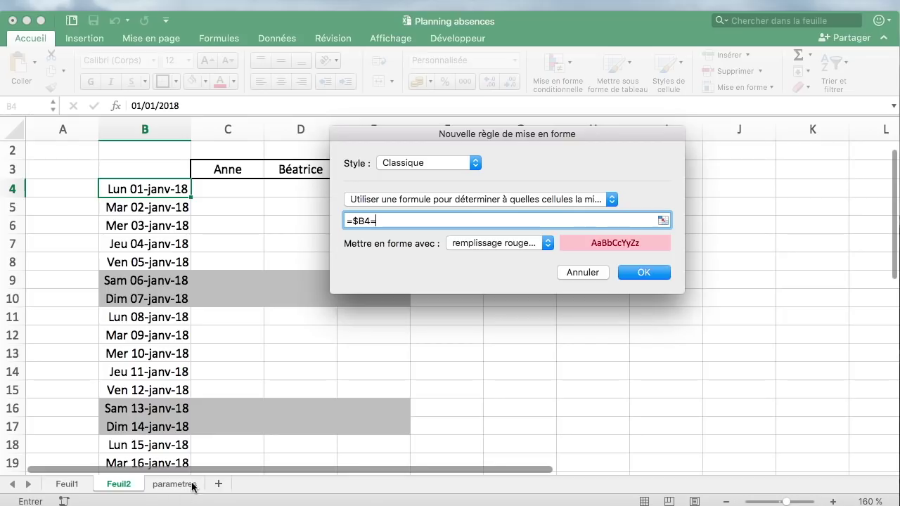
{"action": "type", "text": "recherchev("}
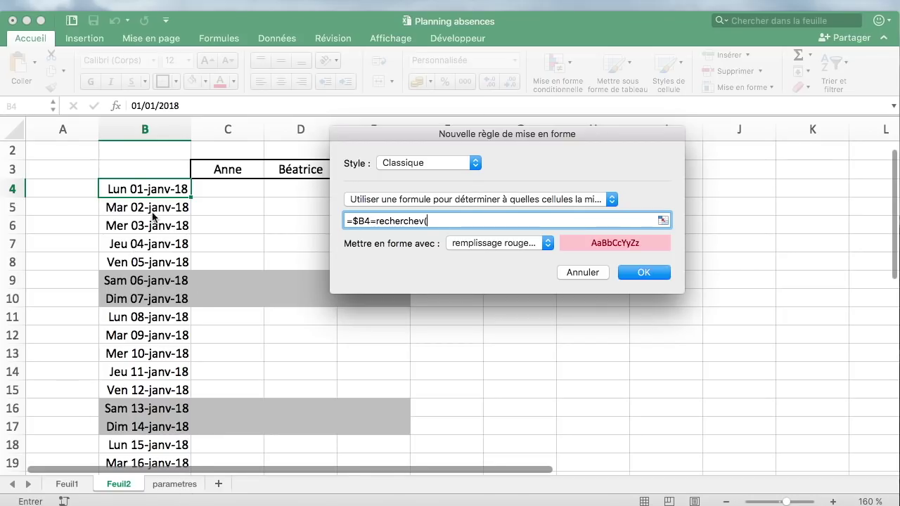
{"action": "left_click", "coordinate": [165, 194]}
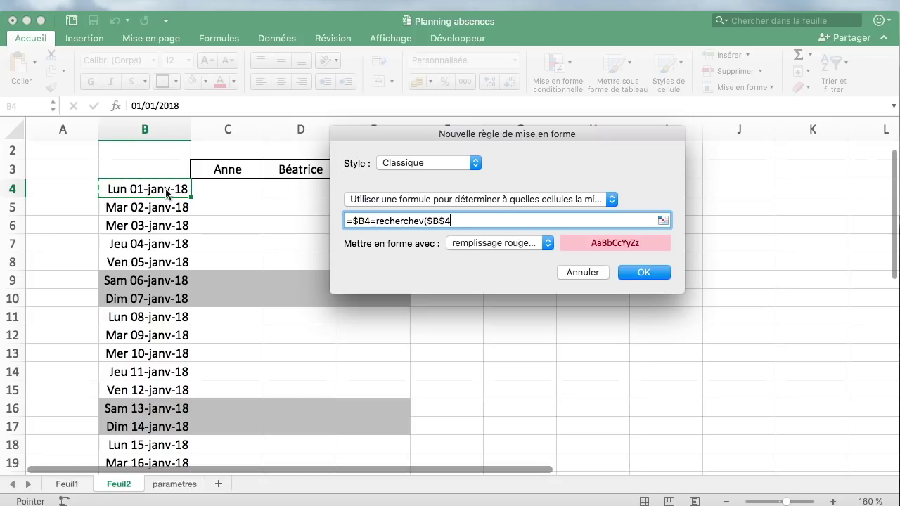
{"action": "left_click", "coordinate": [447, 221]}
{"action": "key", "text": "BackSpace"}
{"action": "type", "text": ";"}
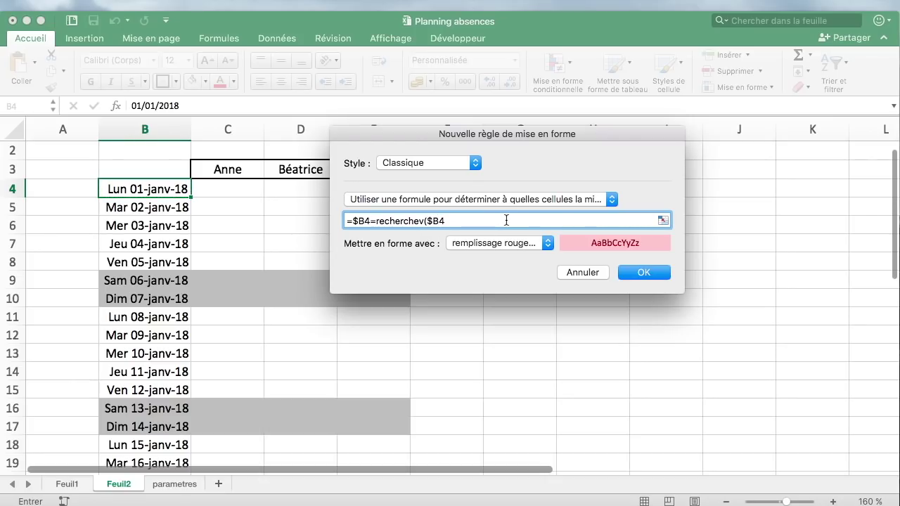
- Complete the lookup formula as =$B4=recherchev($B4;vacances;1;1), using the named range instead of the sheet reference
{"action": "left_click", "coordinate": [178, 484]}
{"action": "left_click_drag", "start_coordinate": [144, 167], "coordinate": [206, 372]}
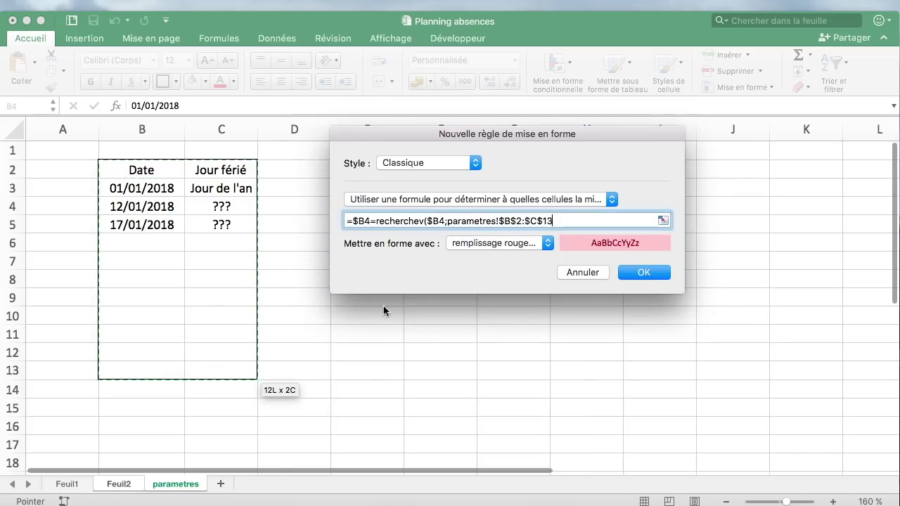
{"action": "left_click_drag", "start_coordinate": [552, 221], "coordinate": [448, 220]}
{"action": "type", "text": "vacance"}
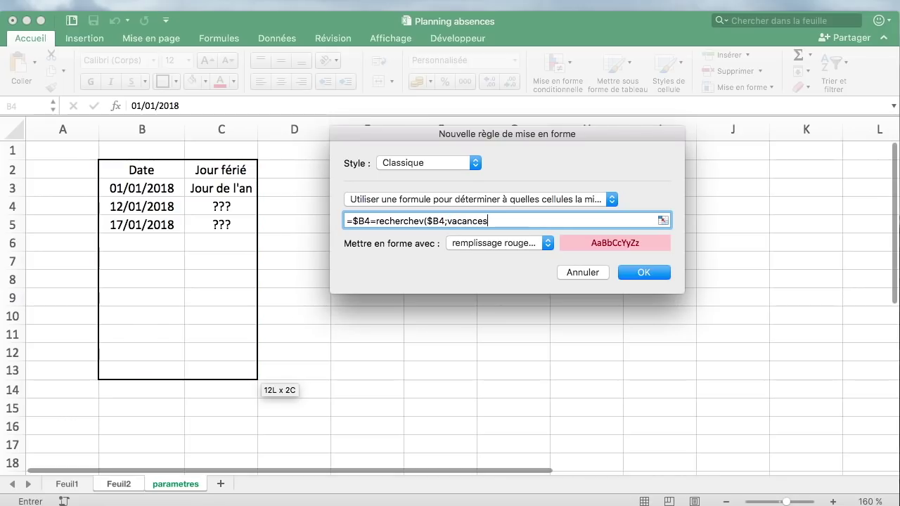
{"action": "type", "text": "s;1"}
{"action": "type", "text": "1"}
{"action": "type", "text": ")"}
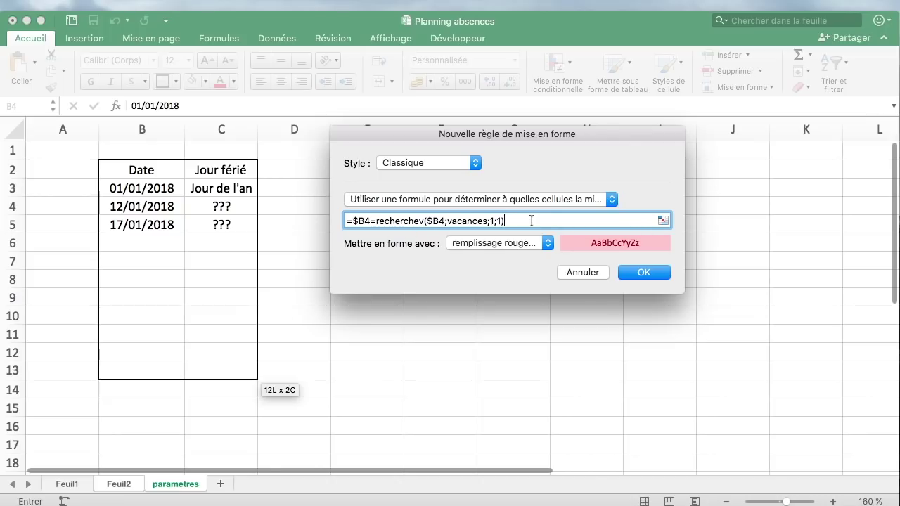
- Give the rule a custom format with a light gold background fill and apply it to B4
{"action": "left_click", "coordinate": [543, 244]}
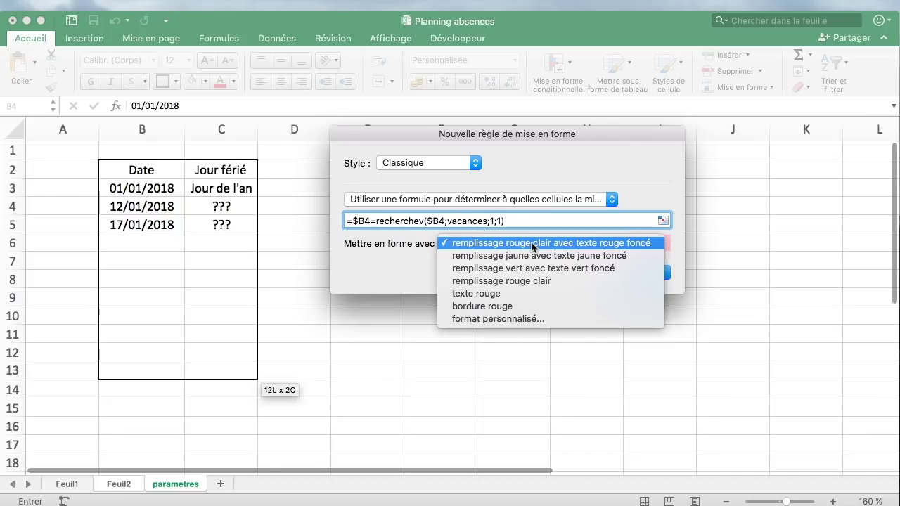
{"action": "left_click", "coordinate": [517, 326]}
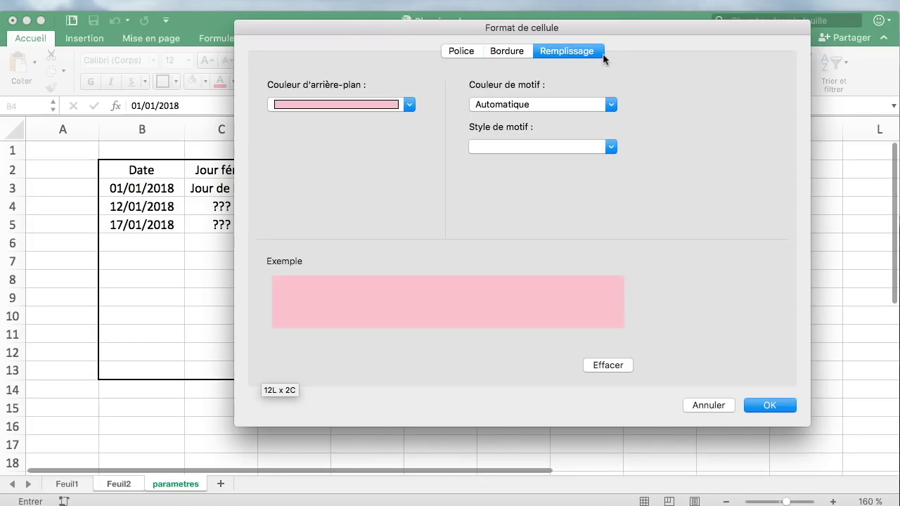
{"action": "left_click", "coordinate": [377, 109]}
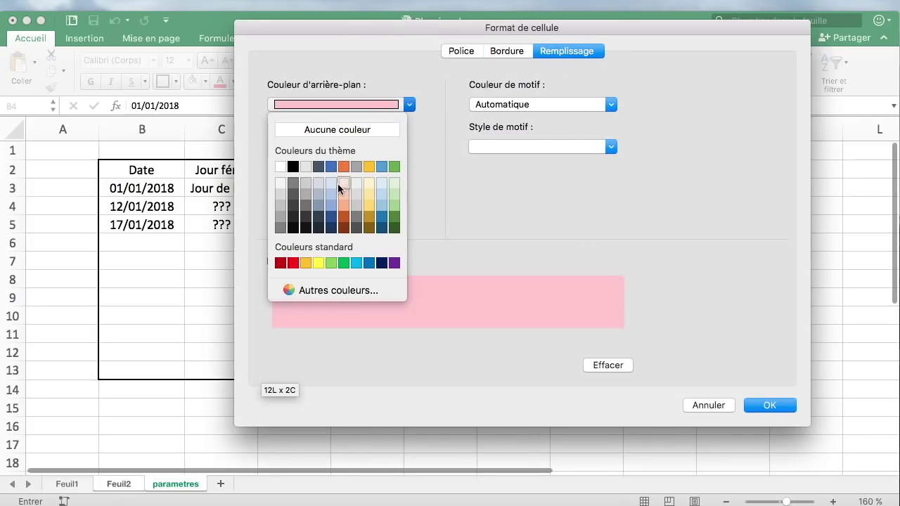
{"action": "left_click", "coordinate": [369, 168]}
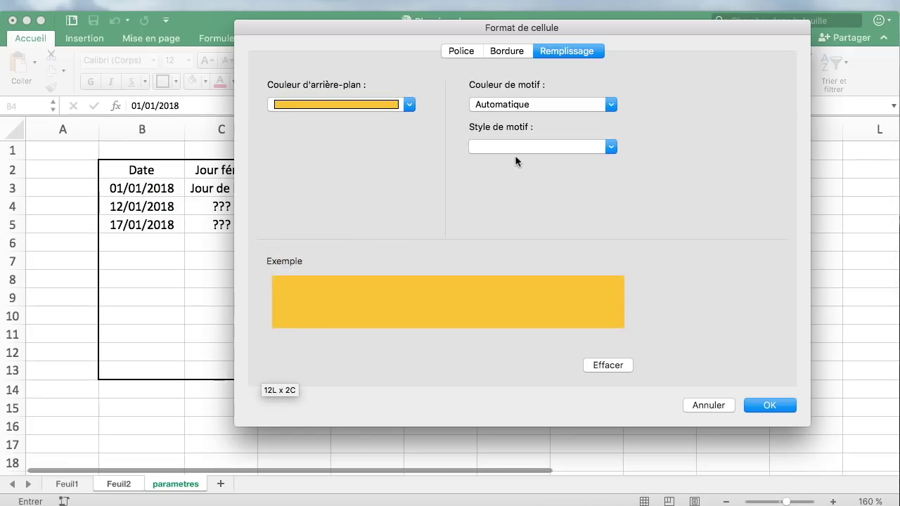
{"action": "left_click", "coordinate": [410, 105]}
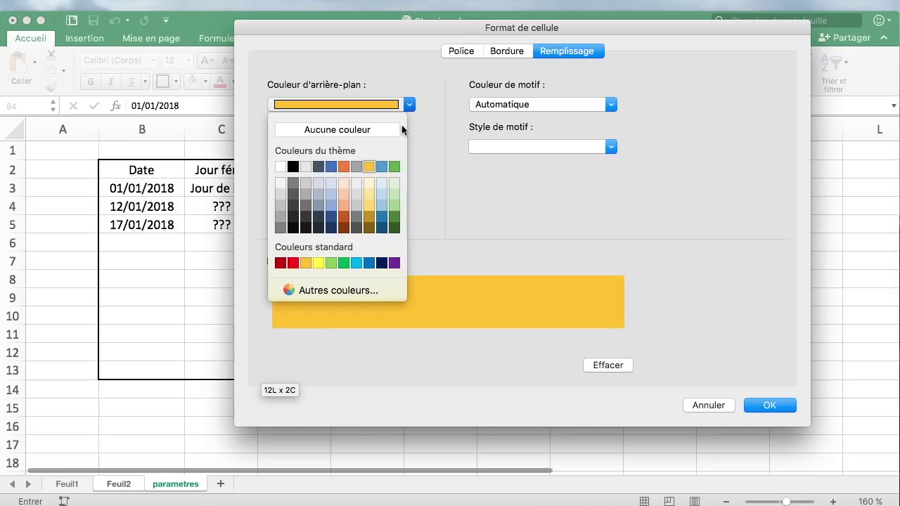
{"action": "left_click", "coordinate": [369, 195]}
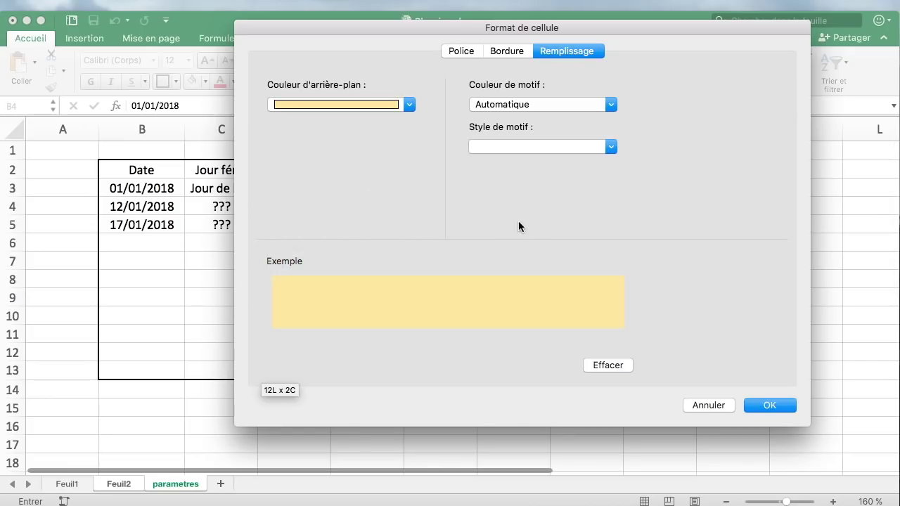
{"action": "left_click", "coordinate": [782, 405]}
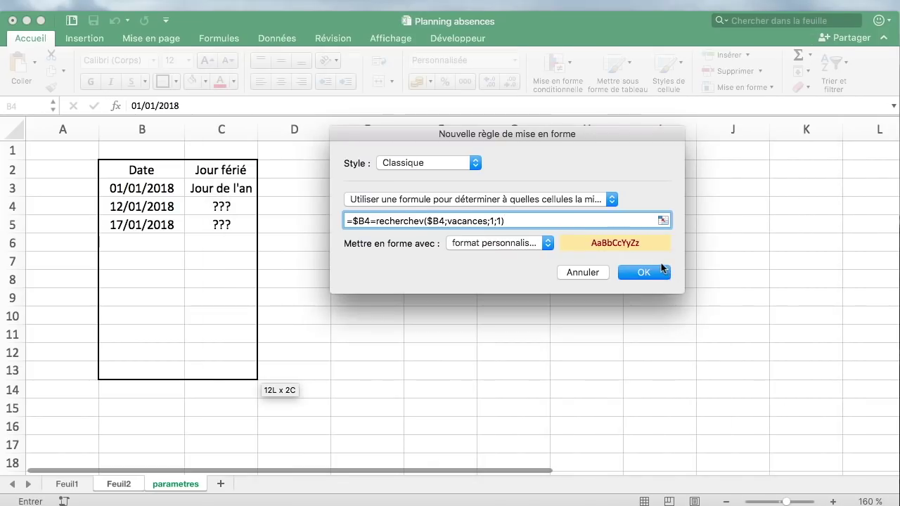
{"action": "left_click", "coordinate": [654, 272]}
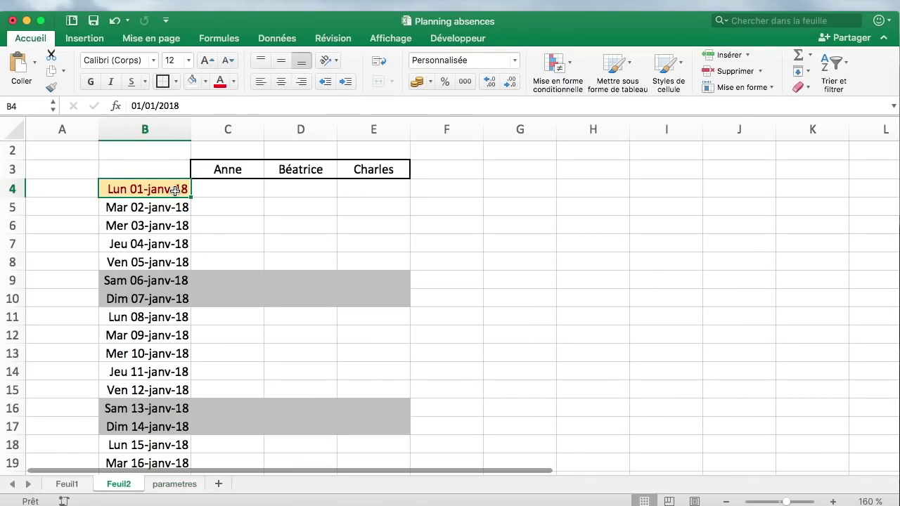
- Copy B4's formatting onto the planning's date rows across columns B to E and check the holiday rows
{"action": "left_click", "coordinate": [55, 88]}
{"action": "mouse_move", "coordinate": [147, 189]}
{"action": "left_mouse_down"}
{"action": "mouse_move", "coordinate": [283, 287]}
{"action": "mouse_move", "coordinate": [351, 382]}
{"action": "left_mouse_up"}
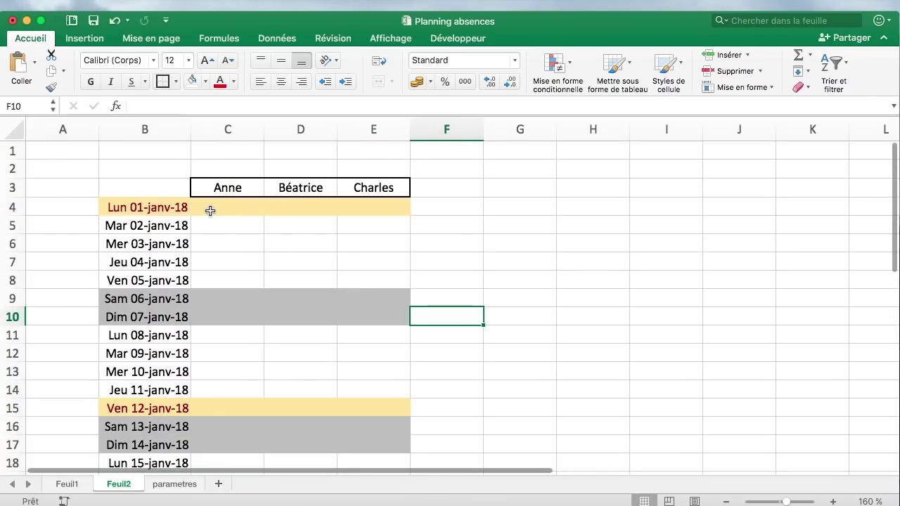
{"action": "left_click_drag", "start_coordinate": [209, 210], "coordinate": [408, 207]}
{"action": "left_click_drag", "start_coordinate": [140, 207], "coordinate": [367, 200]}
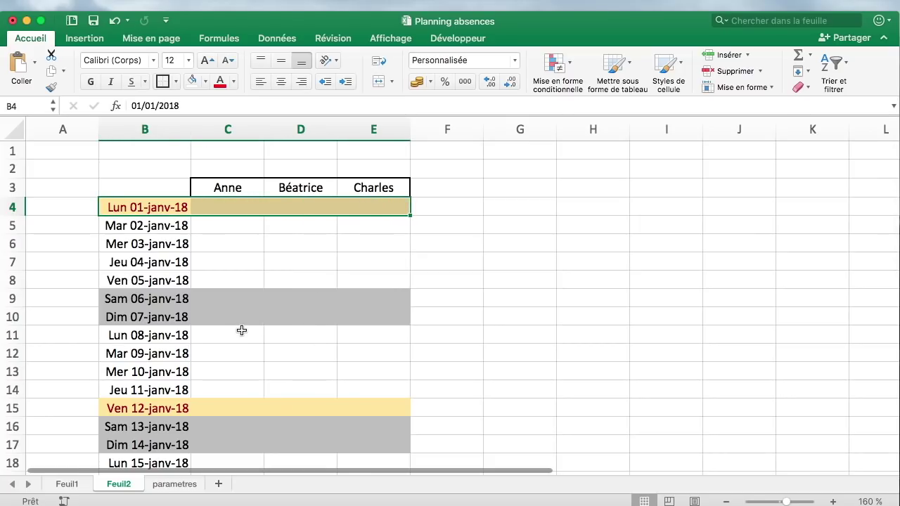
{"action": "scroll", "coordinate": [182, 407], "scroll_direction": "down", "scroll_amount": 5}
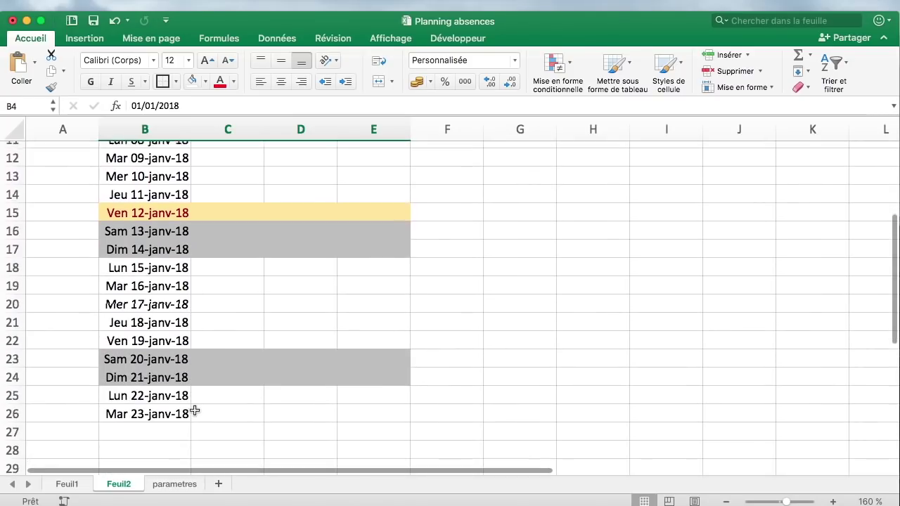
- Review the holiday dates on the parametres sheet and undo the last format copy on the Feuil2 planning
{"action": "left_click", "coordinate": [168, 480]}
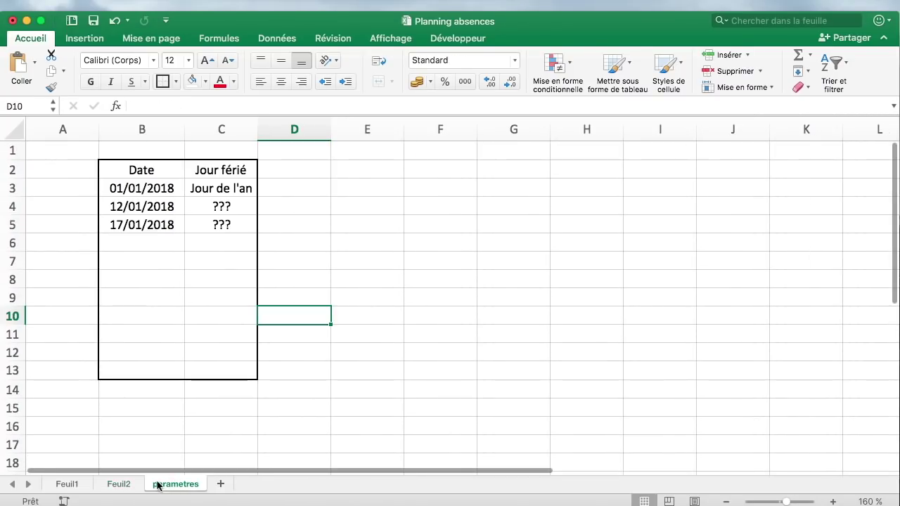
{"action": "left_click", "coordinate": [128, 485]}
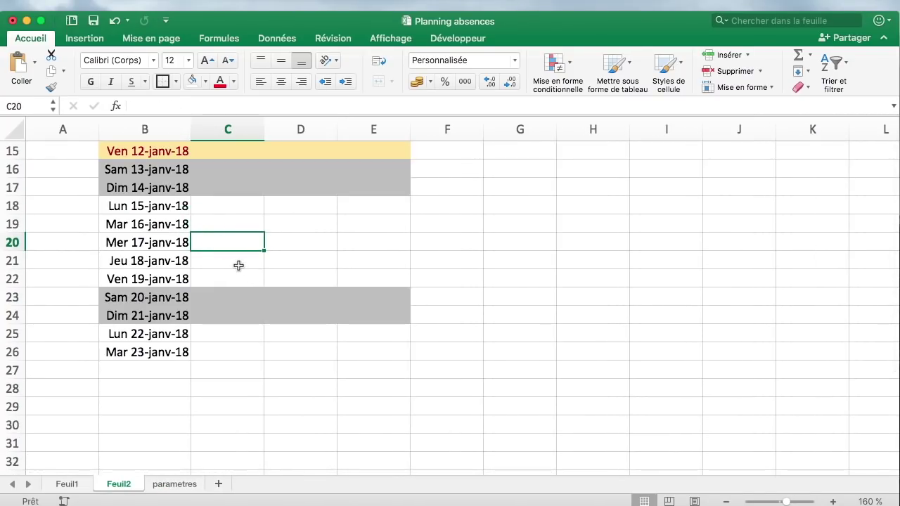
{"action": "scroll", "coordinate": [239, 278], "scroll_direction": "up", "scroll_amount": 1}
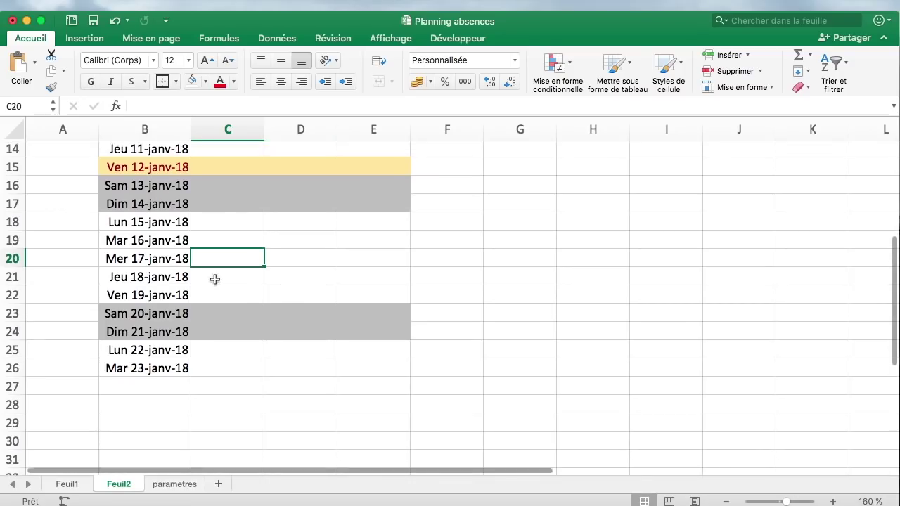
{"action": "key", "text": "super+z"}
{"action": "left_click", "coordinate": [427, 336]}
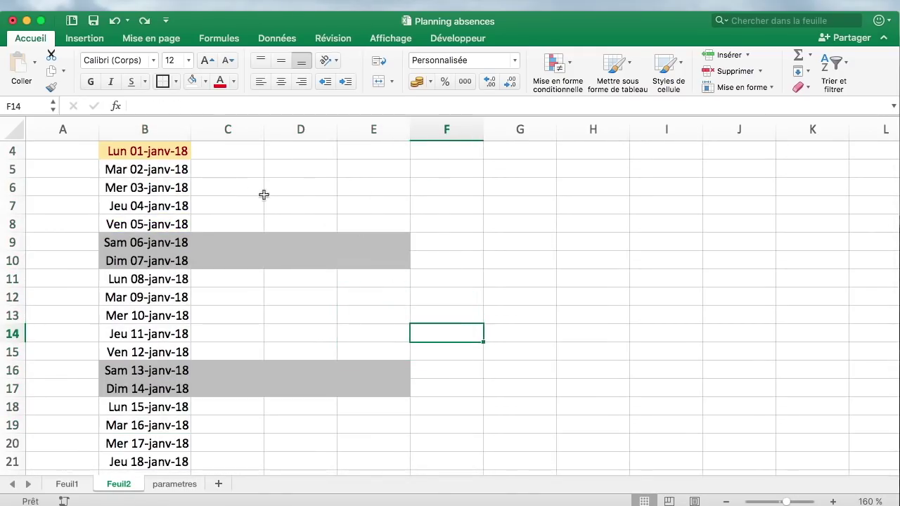
- Try to copy the formatting of B4:E4 onto the planning's date rows B4:E26
{"action": "left_click_drag", "start_coordinate": [155, 158], "coordinate": [396, 158]}
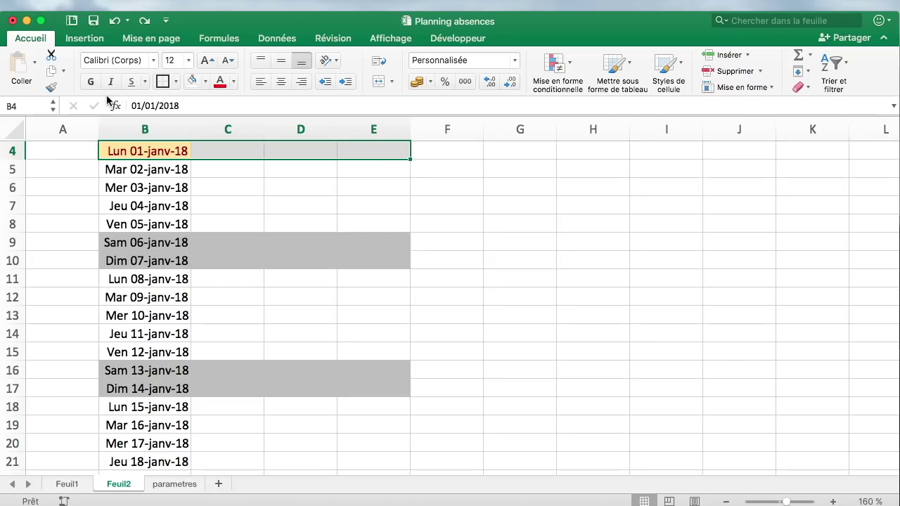
{"action": "left_click", "coordinate": [51, 86]}
{"action": "mouse_move", "coordinate": [151, 149]}
{"action": "left_mouse_down"}
{"action": "mouse_move", "coordinate": [357, 280]}
{"action": "mouse_move", "coordinate": [368, 473]}
{"action": "mouse_move", "coordinate": [409, 469]}
{"action": "mouse_move", "coordinate": [367, 371]}
{"action": "mouse_move", "coordinate": [373, 316]}
{"action": "left_mouse_up"}
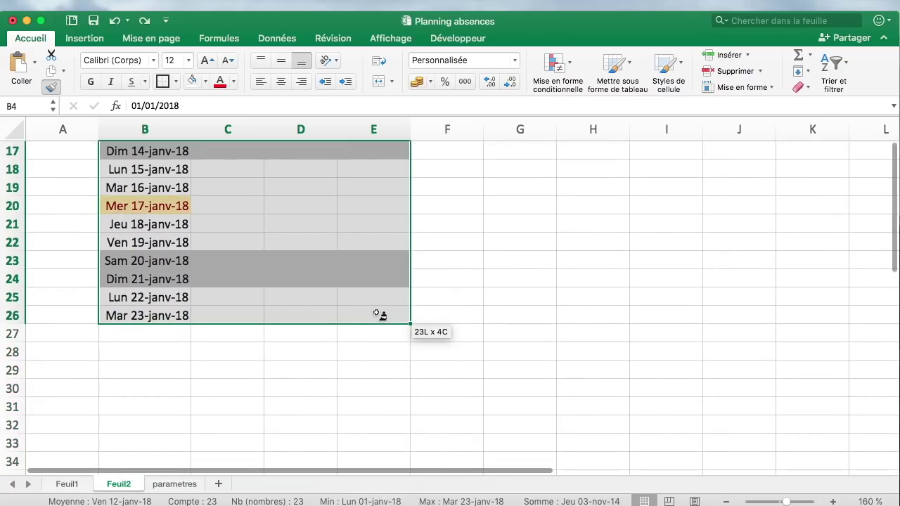
{"action": "scroll", "coordinate": [399, 295], "scroll_direction": "up", "scroll_amount": 5}
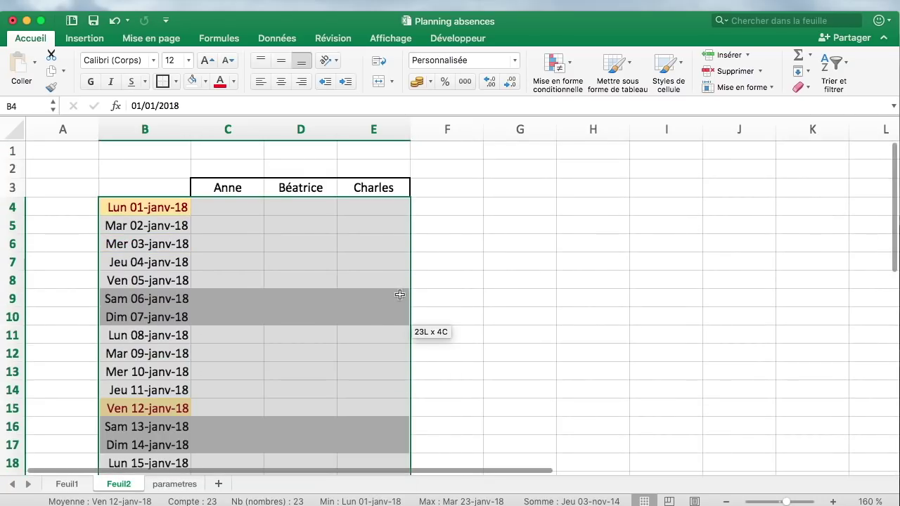
- Copy B4's formatting across row 4 to column E and over all the planning's date rows in columns B to E
{"action": "left_click", "coordinate": [177, 207]}
{"action": "left_click", "coordinate": [50, 86]}
{"action": "left_click_drag", "start_coordinate": [153, 203], "coordinate": [360, 202]}
{"action": "left_click", "coordinate": [281, 235]}
{"action": "left_click", "coordinate": [154, 206]}
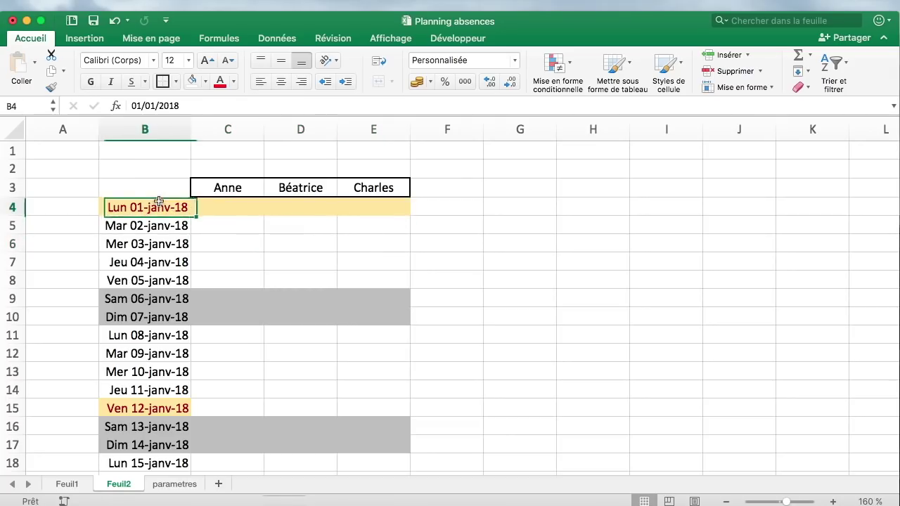
{"action": "left_click", "coordinate": [50, 87]}
{"action": "mouse_move", "coordinate": [180, 207]}
{"action": "left_mouse_down"}
{"action": "mouse_move", "coordinate": [293, 283]}
{"action": "mouse_move", "coordinate": [410, 469]}
{"action": "mouse_move", "coordinate": [344, 206]}
{"action": "mouse_move", "coordinate": [358, 186]}
{"action": "left_mouse_up"}
{"action": "left_click", "coordinate": [354, 316]}
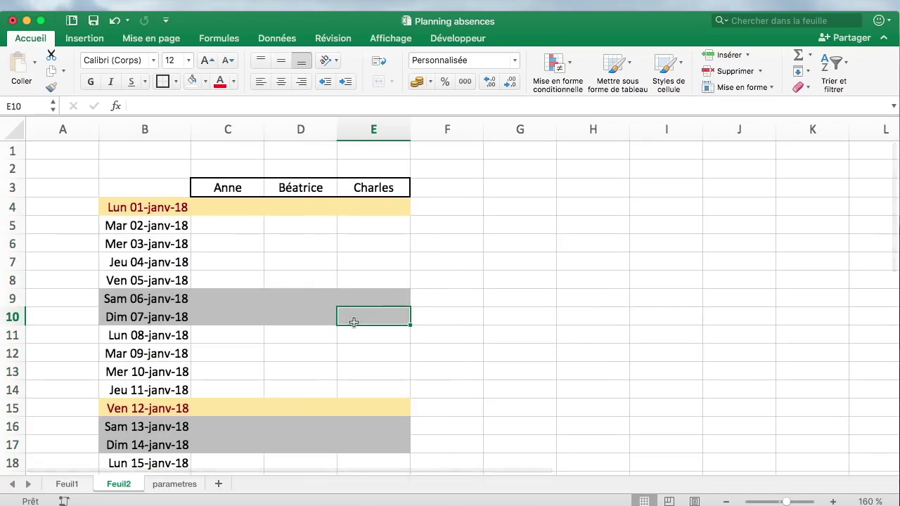
{"action": "scroll", "coordinate": [354, 322], "scroll_direction": "down", "scroll_amount": 2}
{"action": "scroll", "coordinate": [353, 322], "scroll_direction": "down", "scroll_amount": 3}
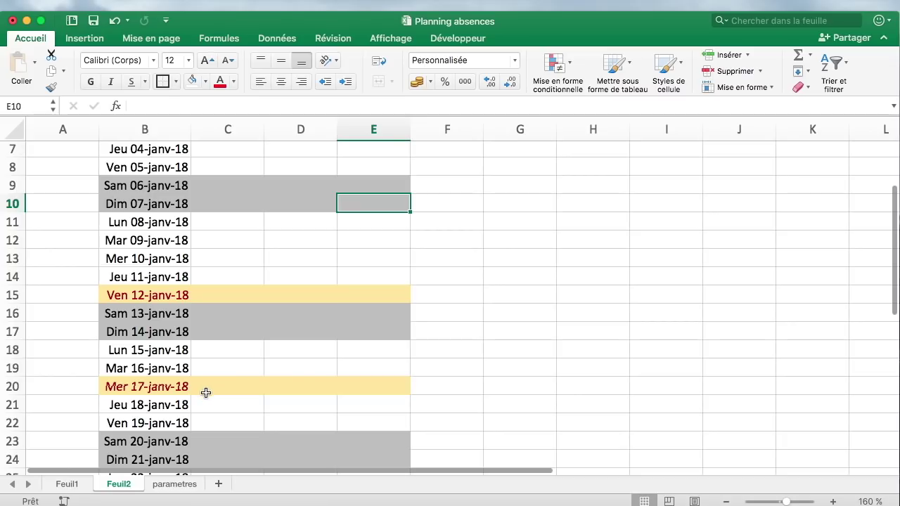
{"action": "scroll", "coordinate": [199, 387], "scroll_direction": "down", "scroll_amount": 1}
- Remove the italics from the 17 January date in B20
{"action": "left_click", "coordinate": [175, 366]}
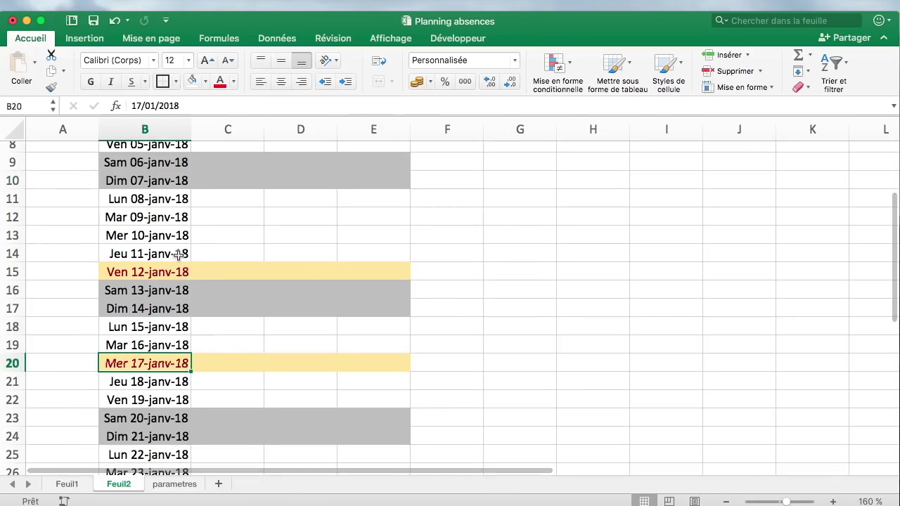
{"action": "left_click", "coordinate": [111, 81]}
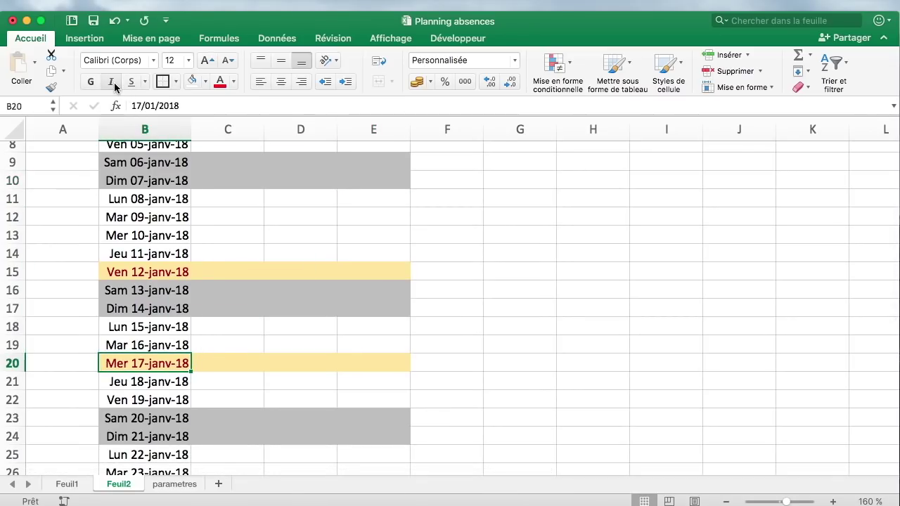
{"action": "left_click", "coordinate": [370, 330]}
{"action": "scroll", "coordinate": [366, 345], "scroll_direction": "down", "scroll_amount": 1}
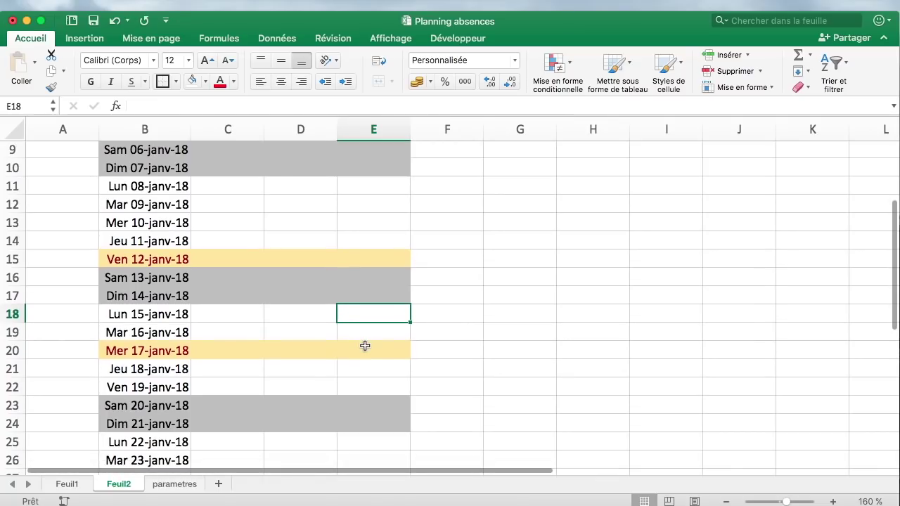
- Change the second holiday date, in B4 of the parametres sheet, to 11/01/2018
{"action": "scroll", "coordinate": [367, 346], "scroll_direction": "up", "scroll_amount": 2}
{"action": "scroll", "coordinate": [366, 346], "scroll_direction": "up", "scroll_amount": 5}
{"action": "left_click", "coordinate": [173, 484]}
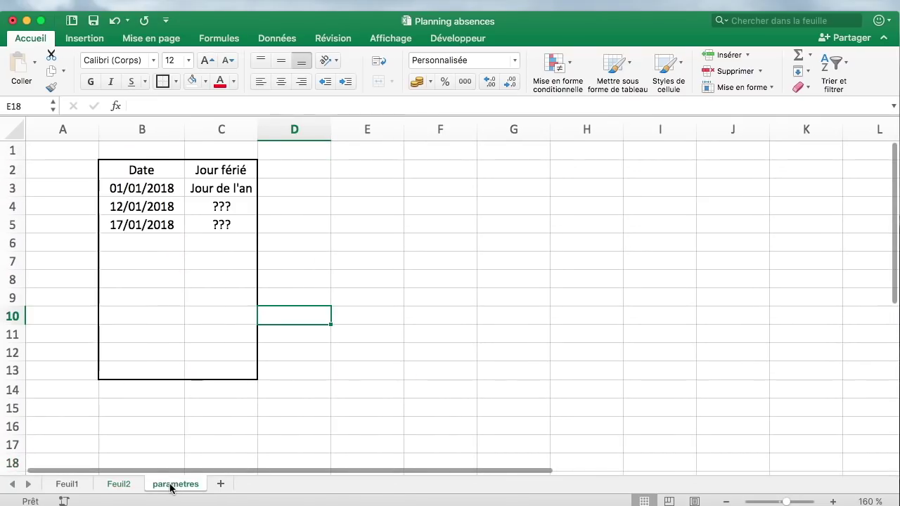
{"action": "left_click", "coordinate": [151, 225]}
{"action": "left_click", "coordinate": [119, 484]}
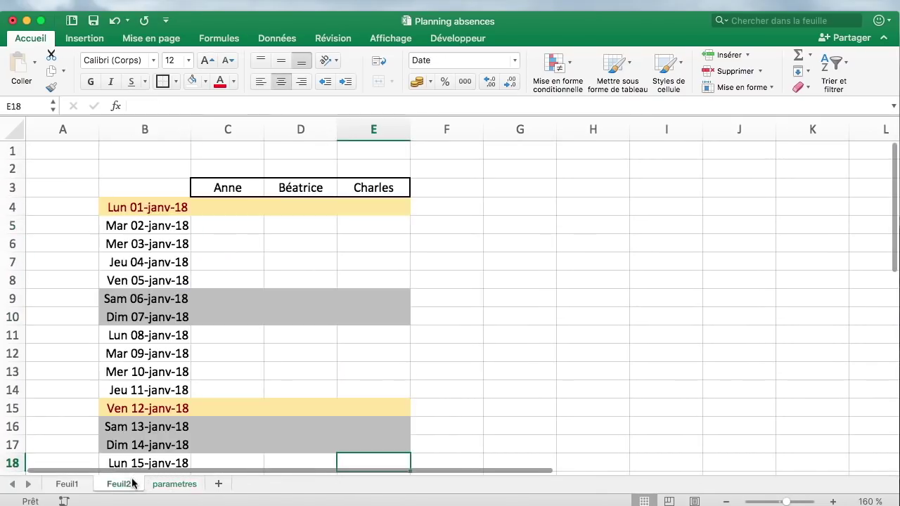
{"action": "left_click", "coordinate": [177, 485]}
{"action": "double_click", "coordinate": [124, 207]}
{"action": "key", "text": "BackSpace"}
{"action": "type", "text": "11/01/2018"}
{"action": "key", "text": "Return"}
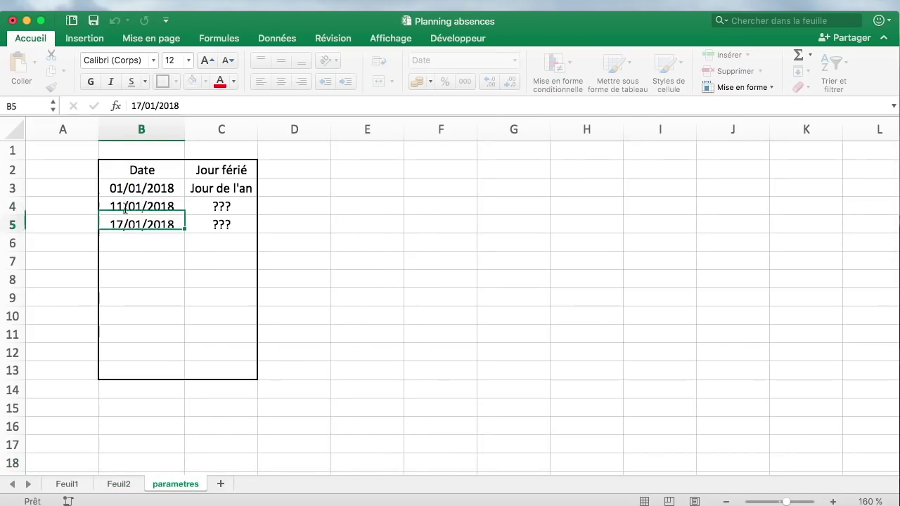
- Check the holiday highlighting of the 11 January row on the Feuil2 planning
{"action": "left_click", "coordinate": [124, 488]}
{"action": "left_click", "coordinate": [211, 388]}
{"action": "left_click", "coordinate": [352, 392]}
{"action": "left_click_drag", "start_coordinate": [139, 397], "coordinate": [381, 387]}
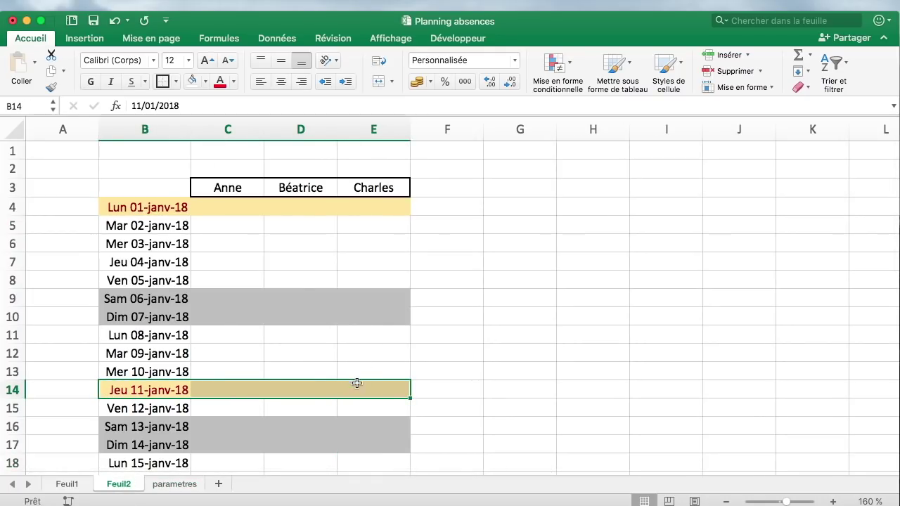
{"action": "scroll", "coordinate": [280, 364], "scroll_direction": "down", "scroll_amount": 3}
{"action": "scroll", "coordinate": [280, 364], "scroll_direction": "up", "scroll_amount": 3}
- Review the extent of the holiday table B3:C13 on the parametres sheet, including its empty rows
{"action": "left_click", "coordinate": [177, 484]}
{"action": "left_click", "coordinate": [231, 292]}
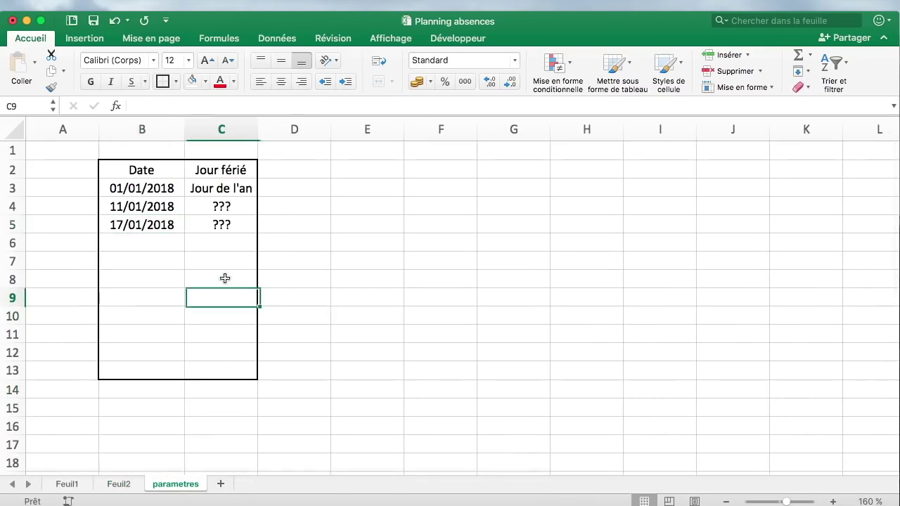
{"action": "left_click_drag", "start_coordinate": [131, 192], "coordinate": [231, 349]}
{"action": "left_click", "coordinate": [380, 279]}
{"action": "left_click_drag", "start_coordinate": [148, 189], "coordinate": [229, 371]}
{"action": "left_click", "coordinate": [343, 357]}
{"action": "left_click_drag", "start_coordinate": [146, 188], "coordinate": [232, 299]}
{"action": "left_click", "coordinate": [277, 357]}
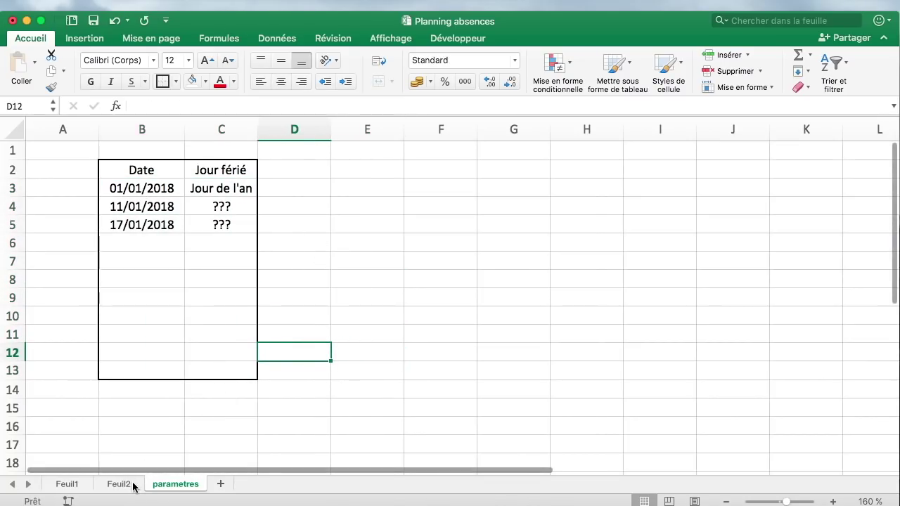
- Look over the weekend and holiday highlighting across the whole Feuil2 planning
{"action": "left_click", "coordinate": [134, 487]}
{"action": "left_click", "coordinate": [456, 259]}
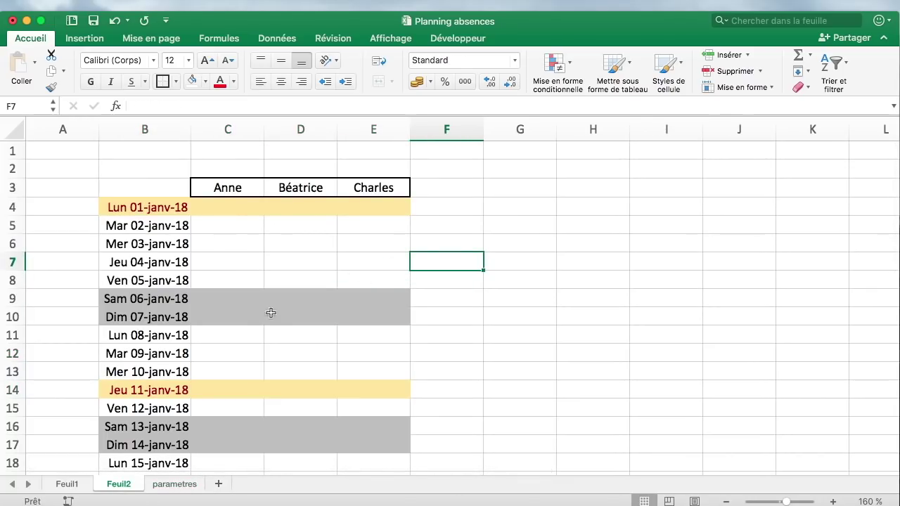
{"action": "scroll", "coordinate": [271, 313], "scroll_direction": "down", "scroll_amount": 5}
{"action": "scroll", "coordinate": [279, 324], "scroll_direction": "up", "scroll_amount": 2}
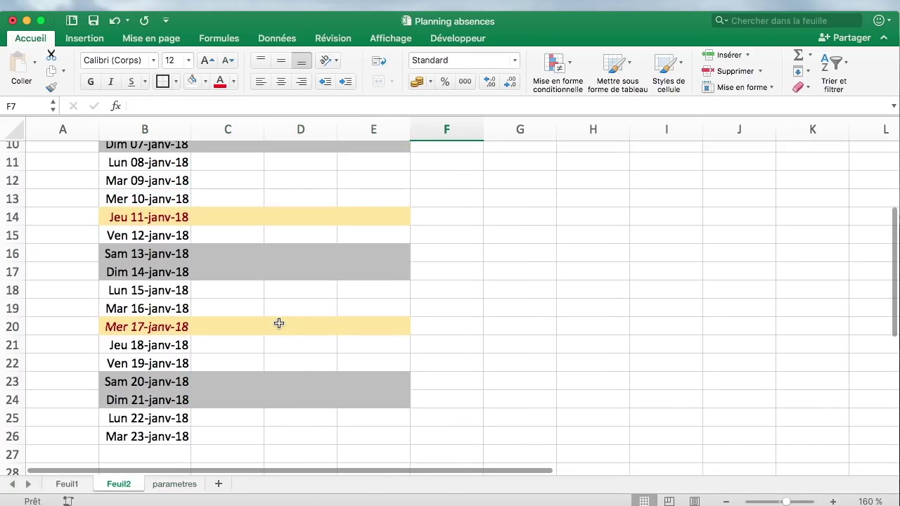
{"action": "scroll", "coordinate": [279, 322], "scroll_direction": "up", "scroll_amount": 4}
{"action": "left_click", "coordinate": [424, 285]}
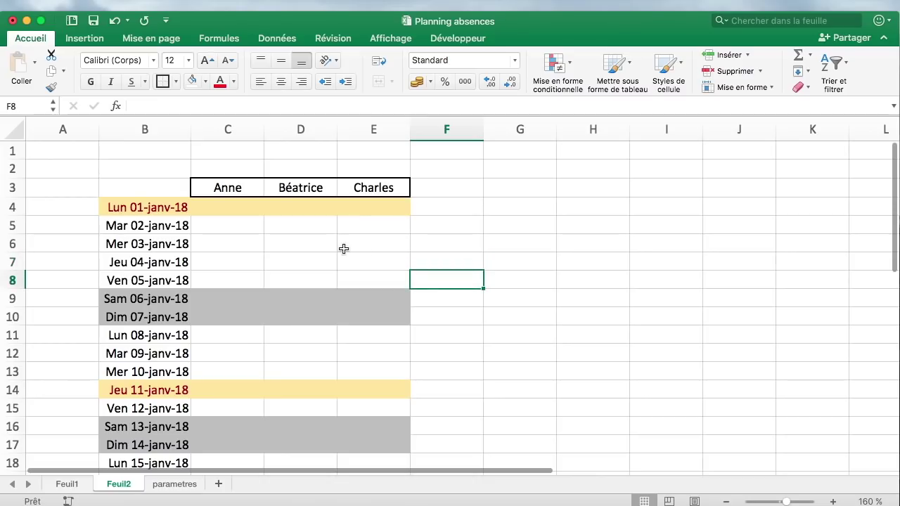
{"action": "left_click", "coordinate": [347, 245]}
- Add a border around the header cells B2:C2 of the holiday table on the parametres sheet
{"action": "left_click", "coordinate": [191, 485]}
{"action": "left_click", "coordinate": [396, 173]}
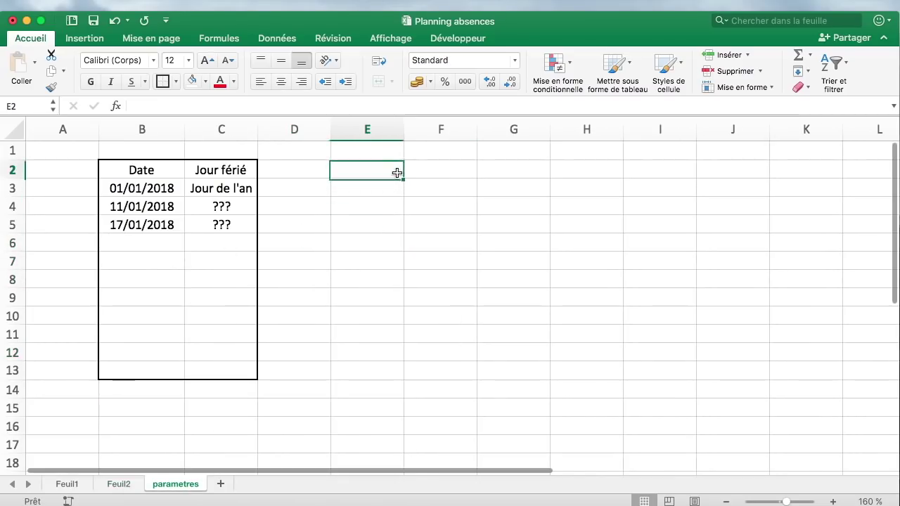
{"action": "left_click_drag", "start_coordinate": [130, 169], "coordinate": [201, 170]}
- Create an absence list from E2 down with the heading Absences and the entries Congé, Maladie and Formation
{"action": "left_click", "coordinate": [378, 173]}
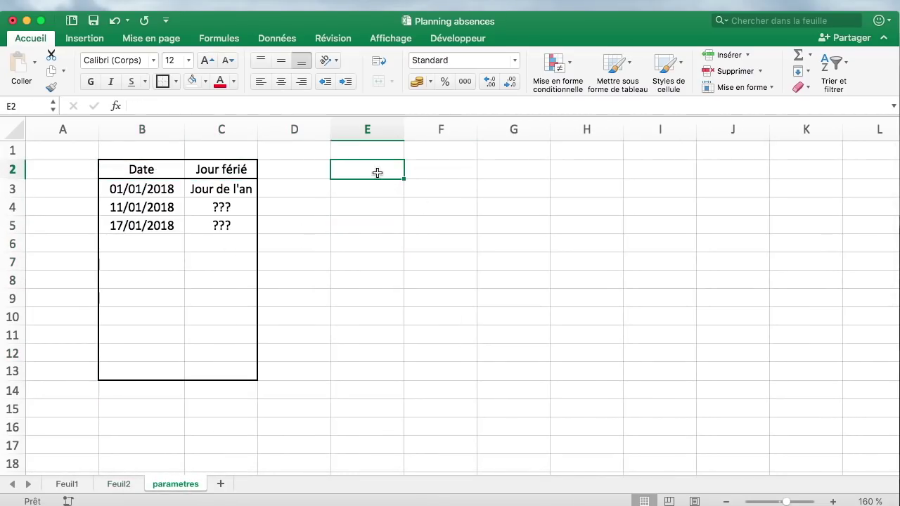
{"action": "type", "text": "Abscen"}
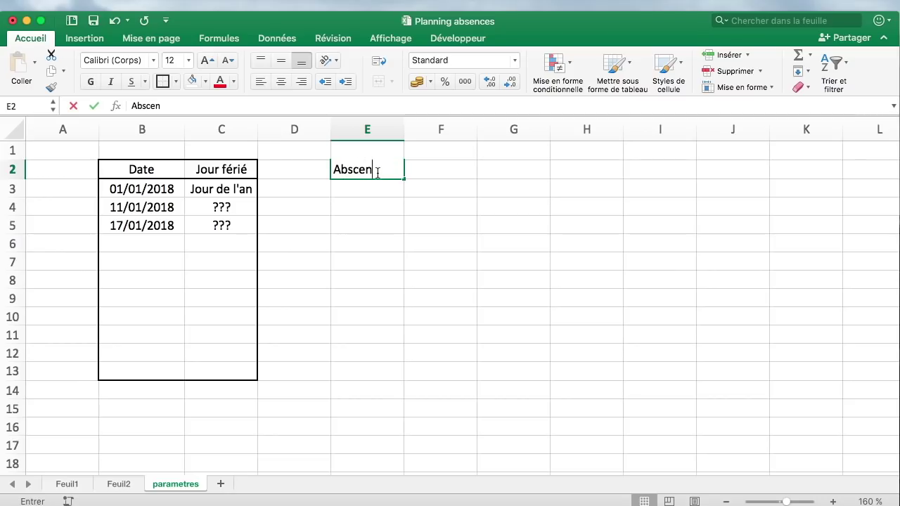
{"action": "type", "text": "ces"}
{"action": "key", "text": "Return"}
{"action": "left_click_drag", "start_coordinate": [450, 218], "coordinate": [425, 211]}
{"action": "left_click", "coordinate": [372, 195]}
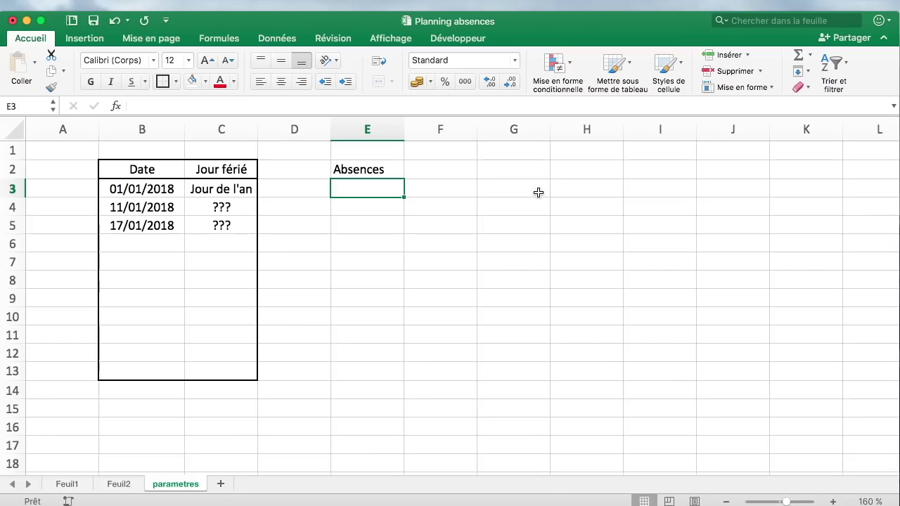
{"action": "type", "text": "Congé"}
{"action": "key", "text": "Return"}
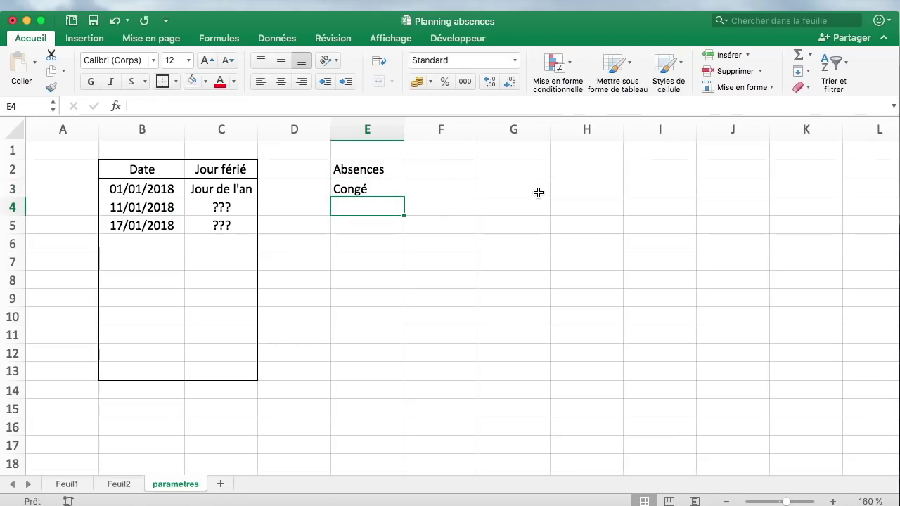
{"action": "type", "text": "Maladie"}
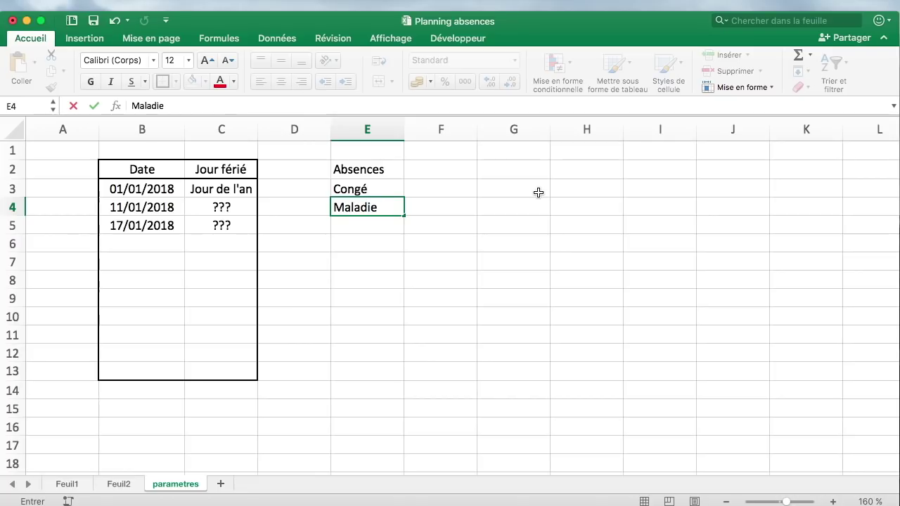
{"action": "key", "text": "Return"}
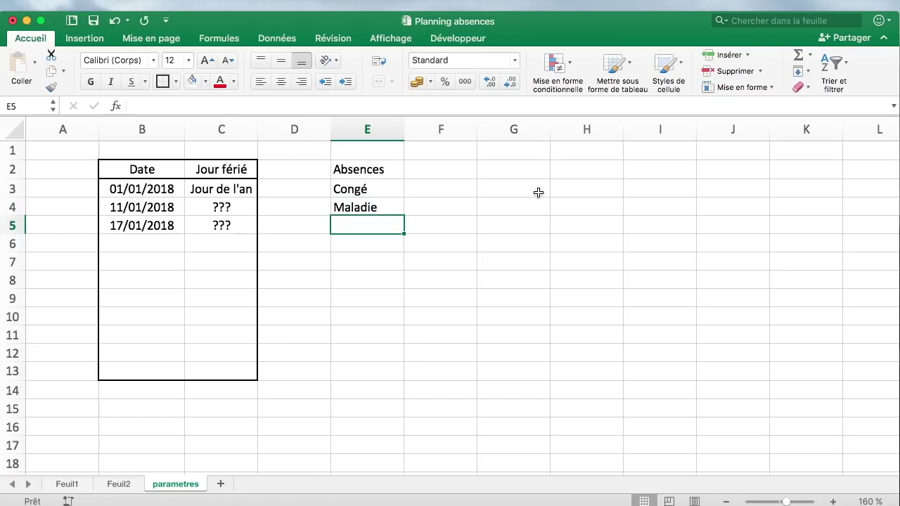
{"action": "type", "text": "Formation"}
- Put an outside border around the absence list E2:E8 and another around its heading cell E2
{"action": "left_click_drag", "start_coordinate": [379, 169], "coordinate": [381, 260]}
{"action": "left_click", "coordinate": [408, 191]}
{"action": "mouse_move", "coordinate": [386, 175]}
{"action": "left_mouse_down"}
{"action": "mouse_move", "coordinate": [380, 278]}
{"action": "mouse_move", "coordinate": [394, 258]}
{"action": "mouse_move", "coordinate": [386, 170]}
{"action": "left_mouse_up"}
{"action": "left_click", "coordinate": [357, 277]}
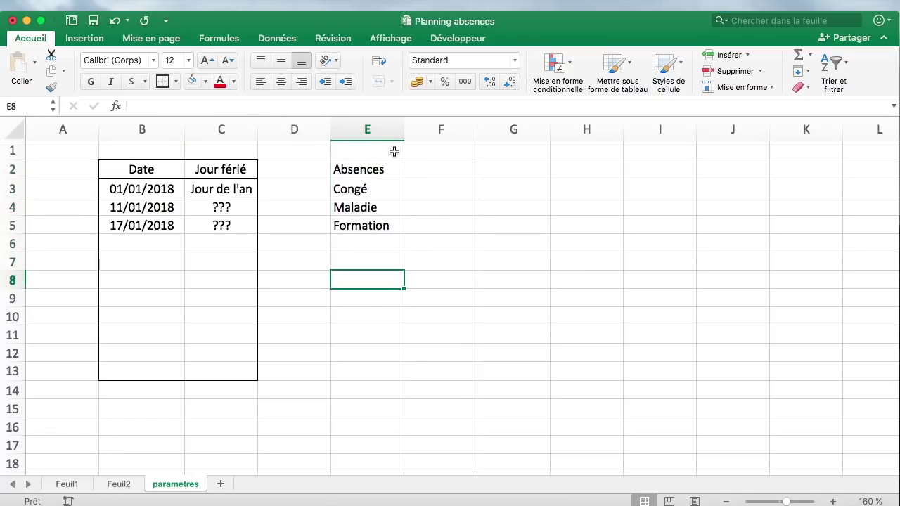
{"action": "left_click_drag", "start_coordinate": [383, 165], "coordinate": [374, 279]}
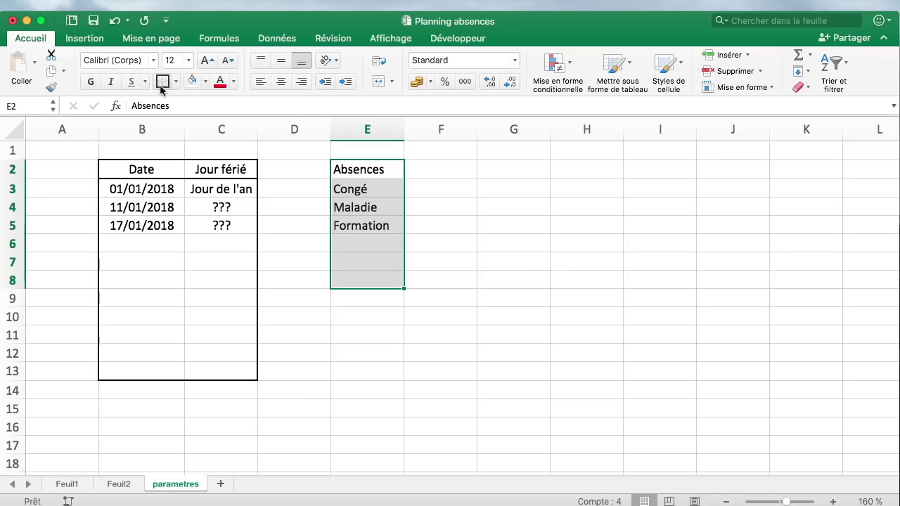
{"action": "left_click", "coordinate": [360, 170]}
{"action": "left_click", "coordinate": [163, 82]}
{"action": "left_click", "coordinate": [366, 224]}
- Name the absence list range E2:E8 ascence
{"action": "left_click_drag", "start_coordinate": [373, 274], "coordinate": [375, 168]}
{"action": "left_click", "coordinate": [27, 105]}
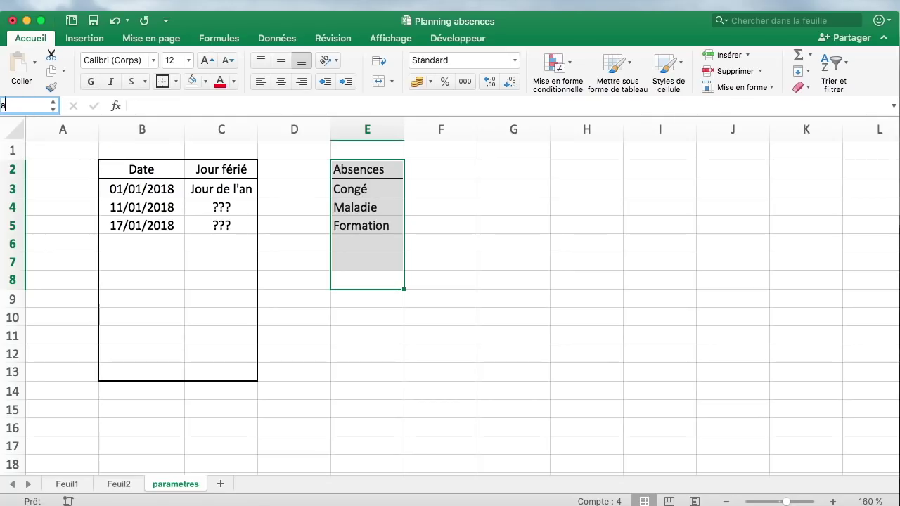
{"action": "type", "text": "ascence"}
{"action": "key", "text": "Return"}
{"action": "left_click", "coordinate": [464, 266]}
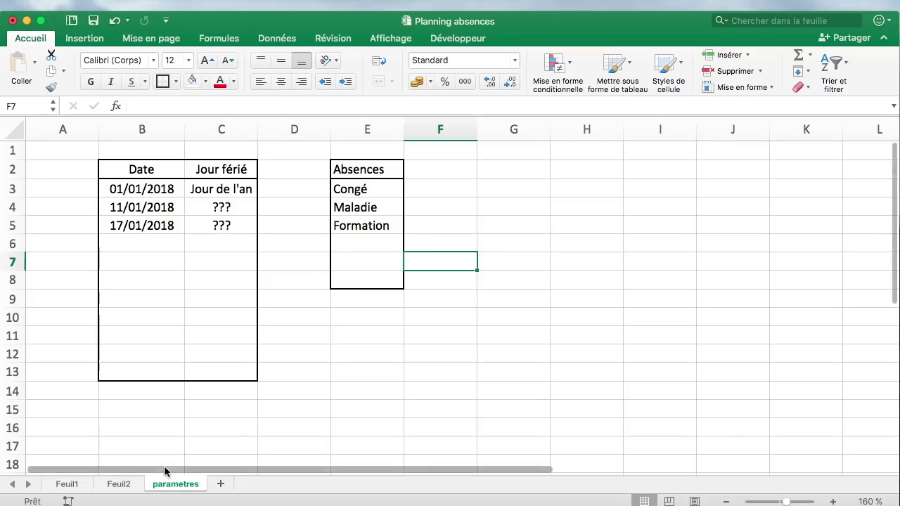
- Return to the Feuil2 planning sheet and select cell C4, the first planning cell
{"action": "left_click", "coordinate": [119, 483]}
{"action": "left_click", "coordinate": [253, 209]}
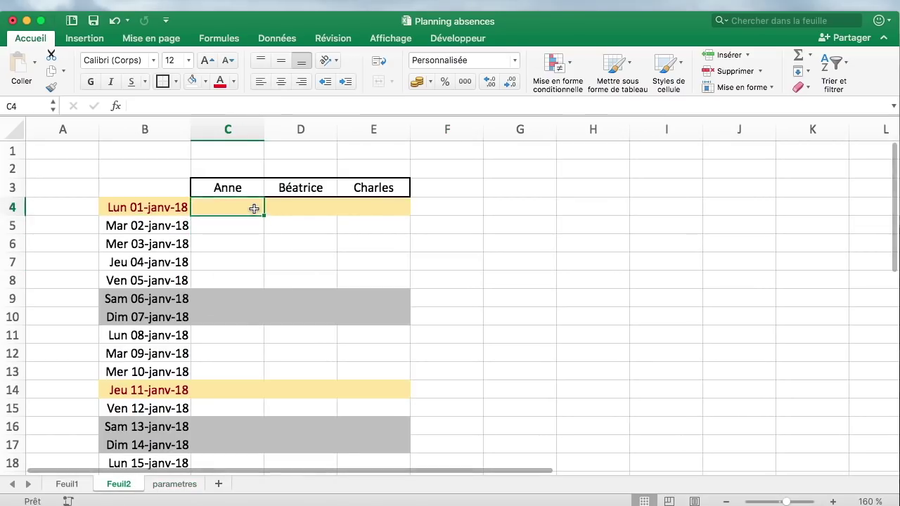
{"action": "left_click", "coordinate": [176, 484]}
{"action": "left_click", "coordinate": [121, 483]}
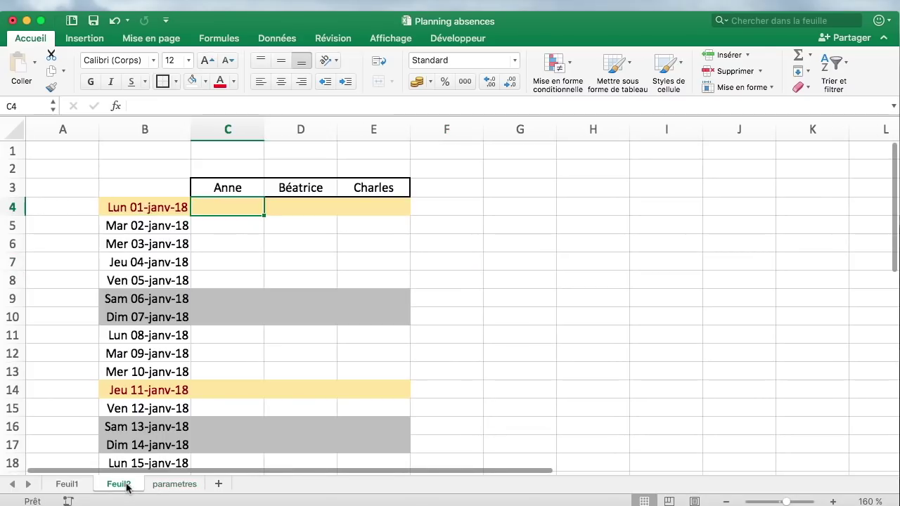
{"action": "left_click", "coordinate": [250, 229]}
{"action": "left_click", "coordinate": [250, 210]}
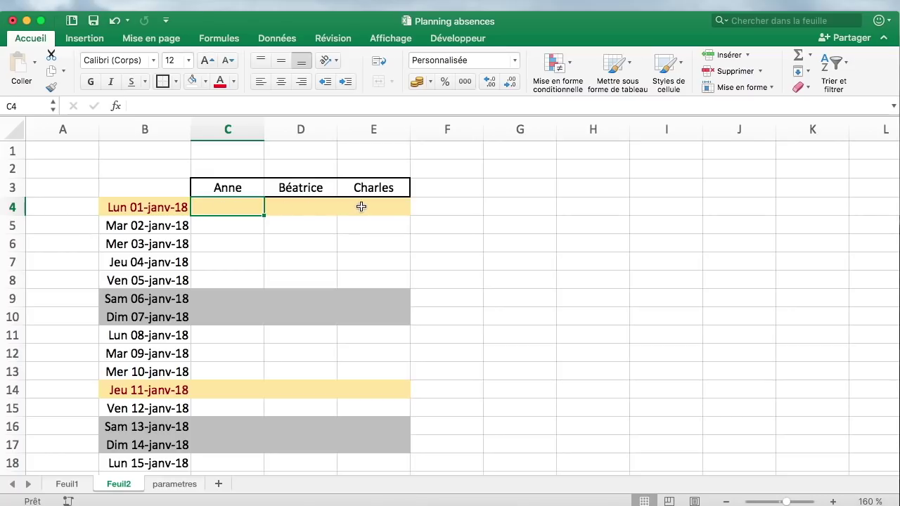
{"action": "left_click", "coordinate": [246, 223]}
{"action": "left_click", "coordinate": [247, 206]}
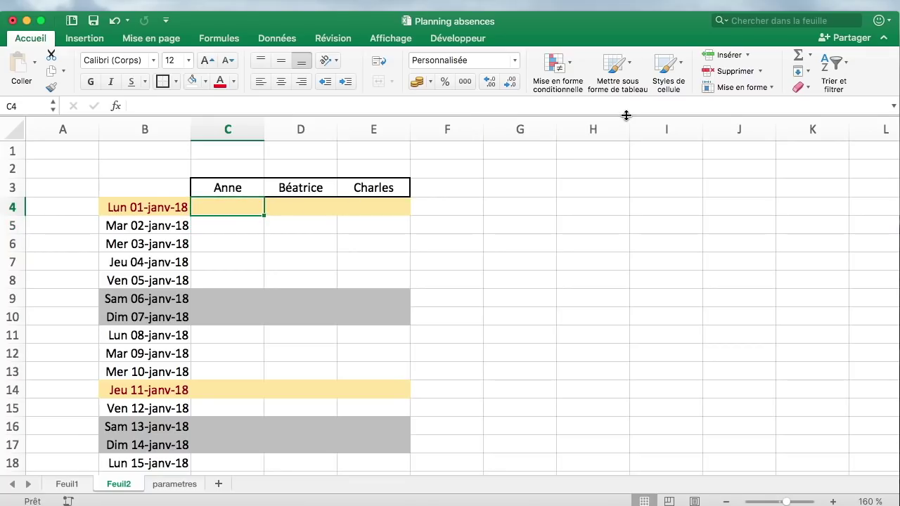
{"action": "left_click", "coordinate": [277, 38]}
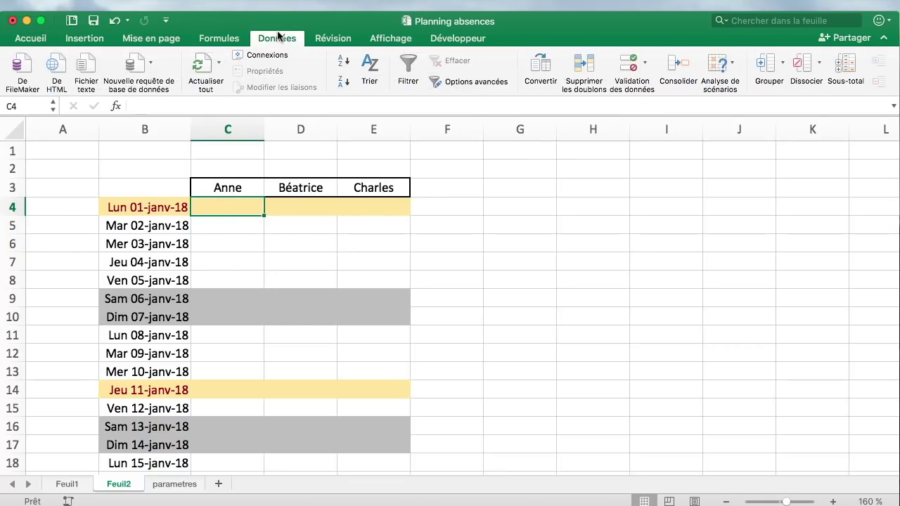
{"action": "left_click", "coordinate": [648, 71]}
{"action": "left_click", "coordinate": [663, 90]}
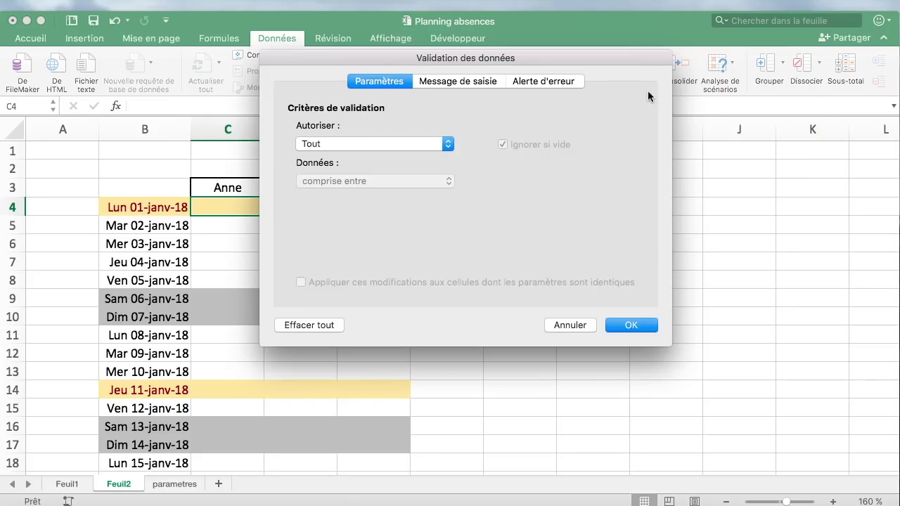
{"action": "left_click", "coordinate": [567, 325]}
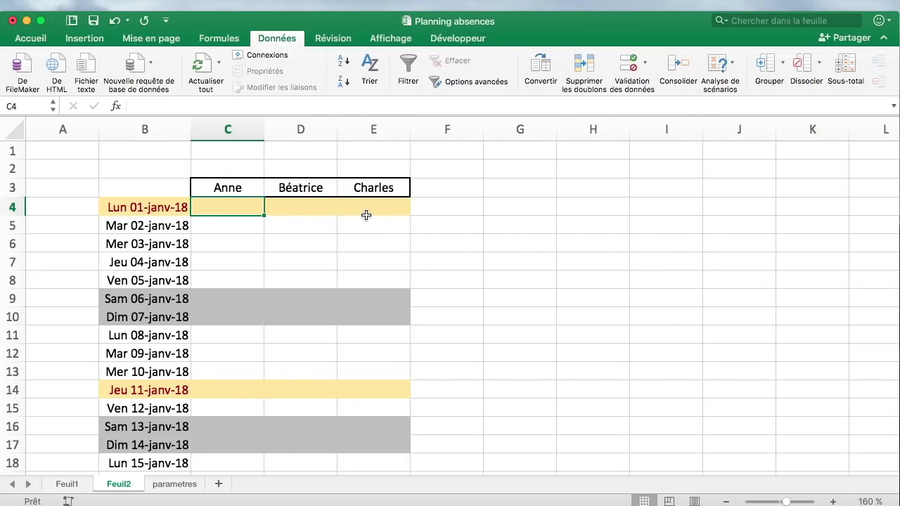
- Add a Liste data validation to the planning cells C4:E4 with the source =absences
{"action": "left_click_drag", "start_coordinate": [366, 215], "coordinate": [247, 209]}
{"action": "left_click", "coordinate": [644, 63]}
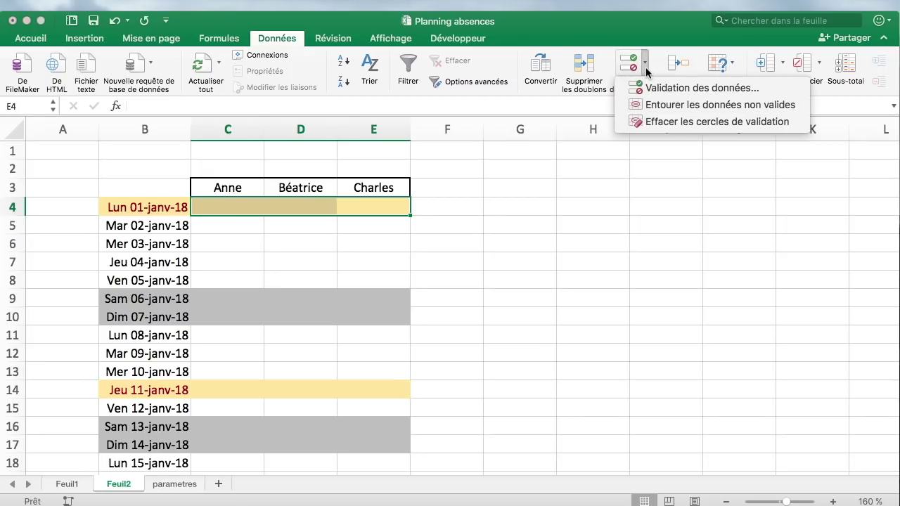
{"action": "left_click", "coordinate": [660, 86]}
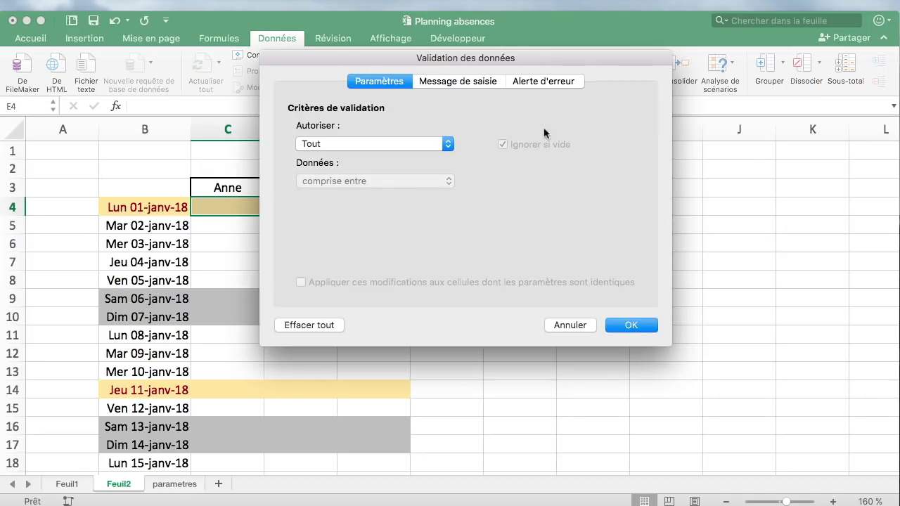
{"action": "left_click", "coordinate": [363, 145]}
{"action": "left_click", "coordinate": [349, 180]}
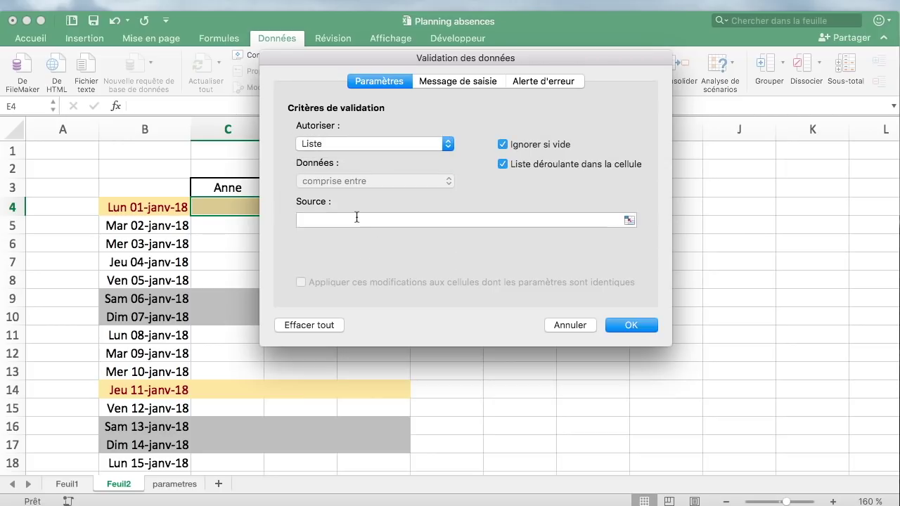
{"action": "left_click", "coordinate": [359, 221]}
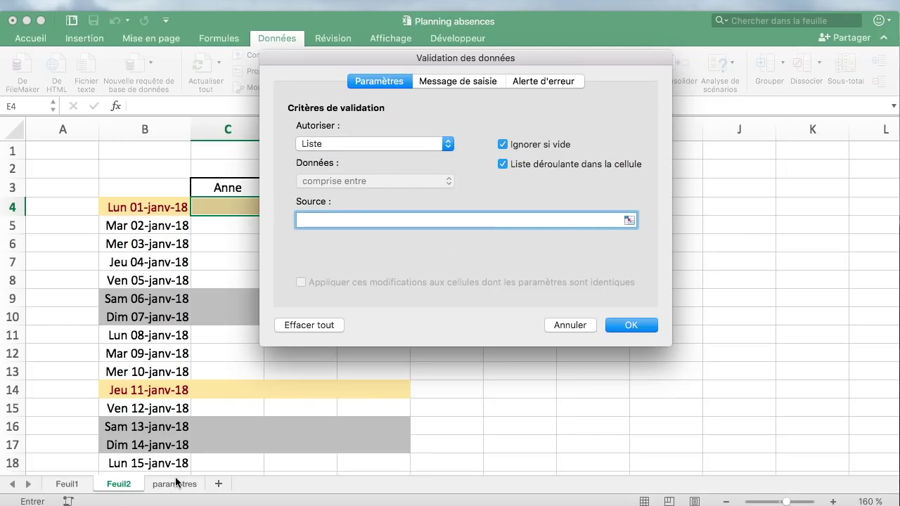
{"action": "type", "text": "=absences"}
{"action": "key", "text": "Return"}
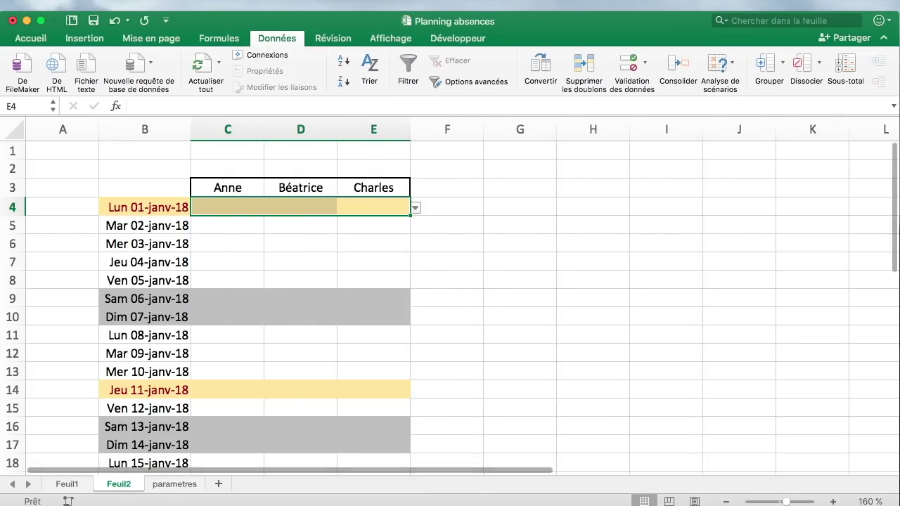
- Test the drop-down in E4 by choosing Formation and Maladie, and set the cell back to the blank entry
{"action": "left_click", "coordinate": [499, 274]}
{"action": "left_click", "coordinate": [401, 208]}
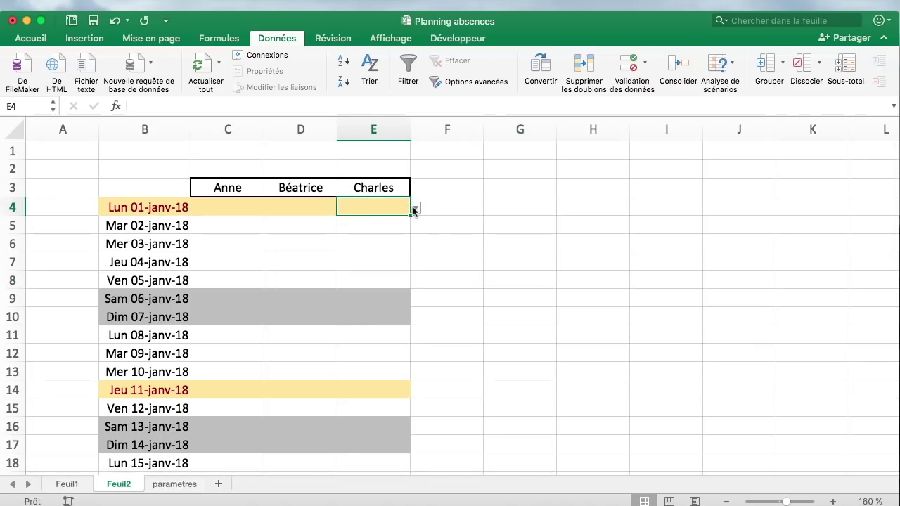
{"action": "left_click", "coordinate": [415, 209]}
{"action": "left_click", "coordinate": [384, 288]}
{"action": "left_click", "coordinate": [415, 209]}
{"action": "left_click", "coordinate": [390, 264]}
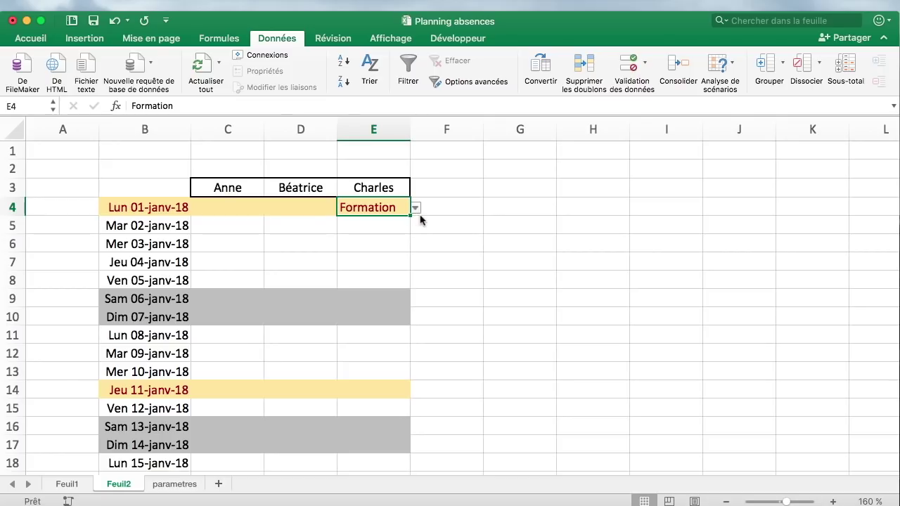
{"action": "left_click", "coordinate": [416, 210]}
{"action": "left_click", "coordinate": [390, 251]}
{"action": "left_click", "coordinate": [416, 209]}
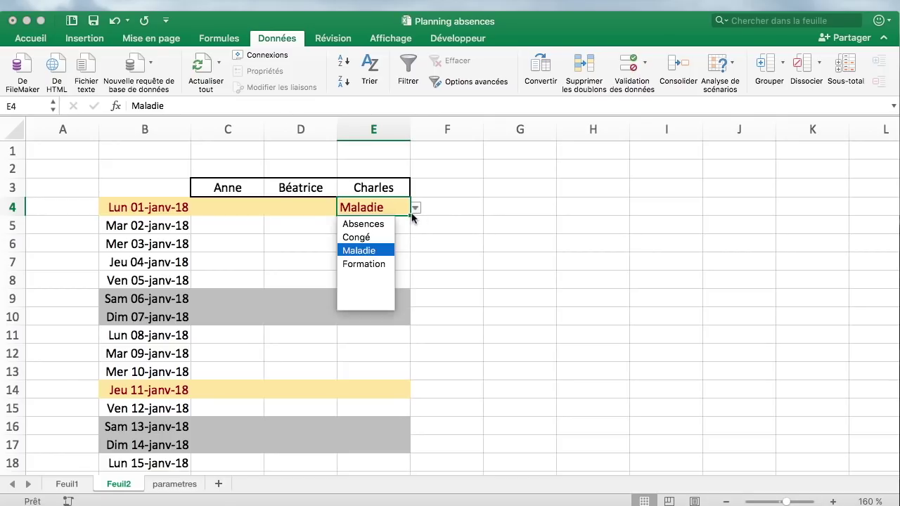
{"action": "left_click", "coordinate": [378, 280]}
{"action": "left_click", "coordinate": [441, 231]}
{"action": "left_click", "coordinate": [343, 258]}
- Copy the formatting of B4:E4 onto the planning rows below
{"action": "left_click_drag", "start_coordinate": [153, 207], "coordinate": [388, 211]}
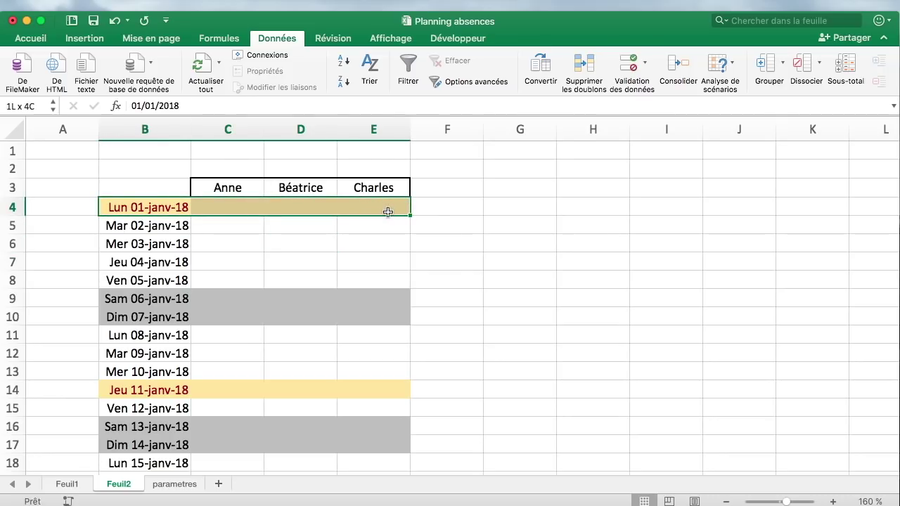
{"action": "left_click", "coordinate": [39, 41]}
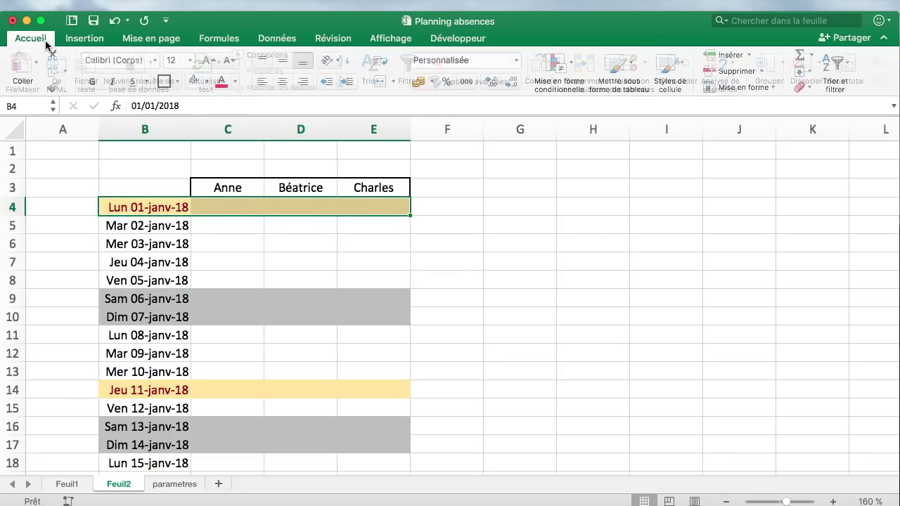
{"action": "left_click", "coordinate": [51, 86]}
{"action": "mouse_move", "coordinate": [150, 207]}
{"action": "left_mouse_down"}
{"action": "mouse_move", "coordinate": [341, 488]}
{"action": "mouse_move", "coordinate": [364, 136]}
{"action": "mouse_move", "coordinate": [374, 138]}
{"action": "mouse_move", "coordinate": [371, 267]}
{"action": "left_mouse_up"}
{"action": "left_click", "coordinate": [438, 256]}
- Fill the drop-down cells C4:E4 down to row 26 and check the list in C7
{"action": "left_click_drag", "start_coordinate": [235, 209], "coordinate": [407, 213]}
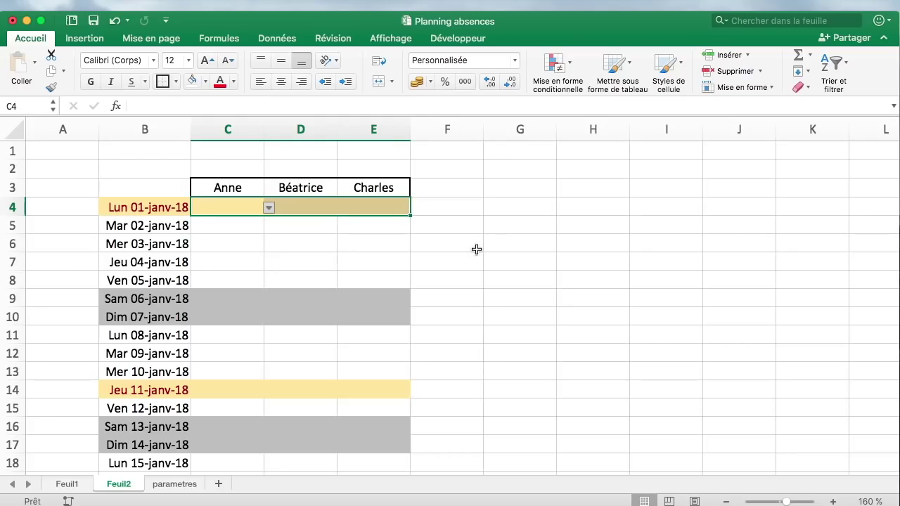
{"action": "left_click", "coordinate": [373, 241]}
{"action": "left_click_drag", "start_coordinate": [337, 205], "coordinate": [407, 208]}
{"action": "left_click_drag", "start_coordinate": [411, 217], "coordinate": [378, 432]}
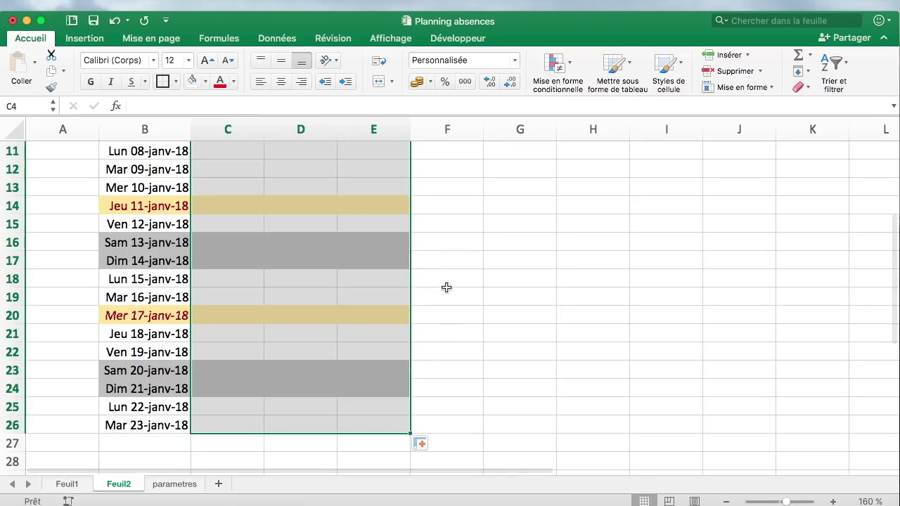
{"action": "left_click", "coordinate": [447, 278]}
{"action": "scroll", "coordinate": [337, 299], "scroll_direction": "down", "scroll_amount": 1}
{"action": "scroll", "coordinate": [336, 302], "scroll_direction": "up", "scroll_amount": 6}
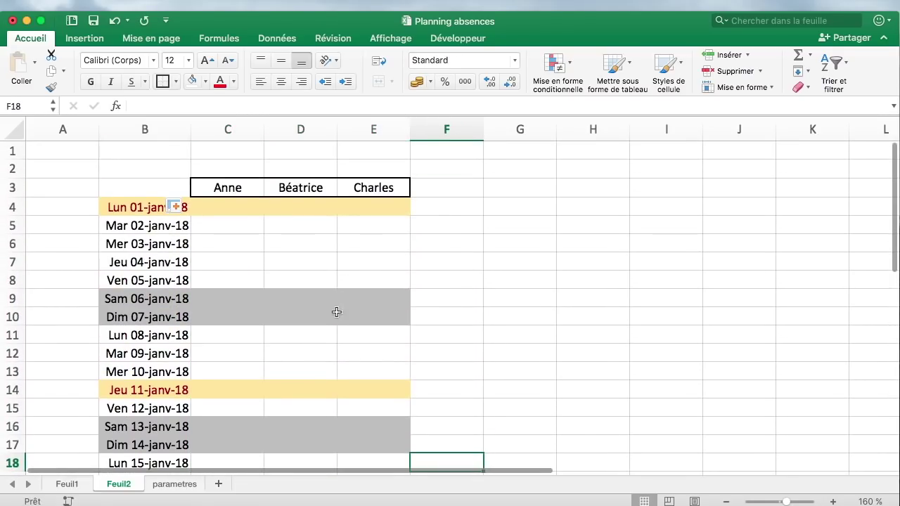
{"action": "left_click", "coordinate": [302, 299]}
{"action": "left_click", "coordinate": [243, 261]}
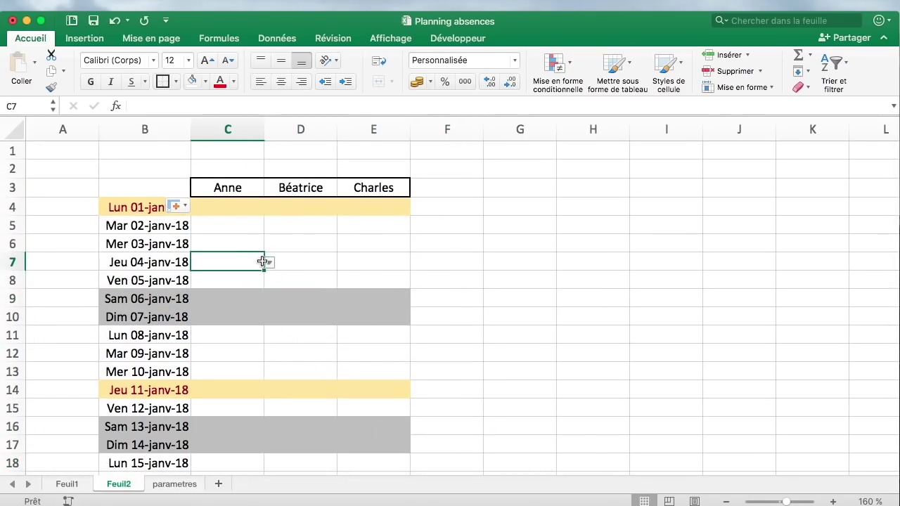
{"action": "left_click", "coordinate": [268, 263]}
{"action": "left_click", "coordinate": [270, 263]}
{"action": "left_click", "coordinate": [402, 259]}
- Choose Congé in C5, Maladie in D6 and Formation in E7 from the absence drop-downs
{"action": "left_click", "coordinate": [237, 242]}
{"action": "left_click", "coordinate": [245, 227]}
{"action": "left_click", "coordinate": [269, 227]}
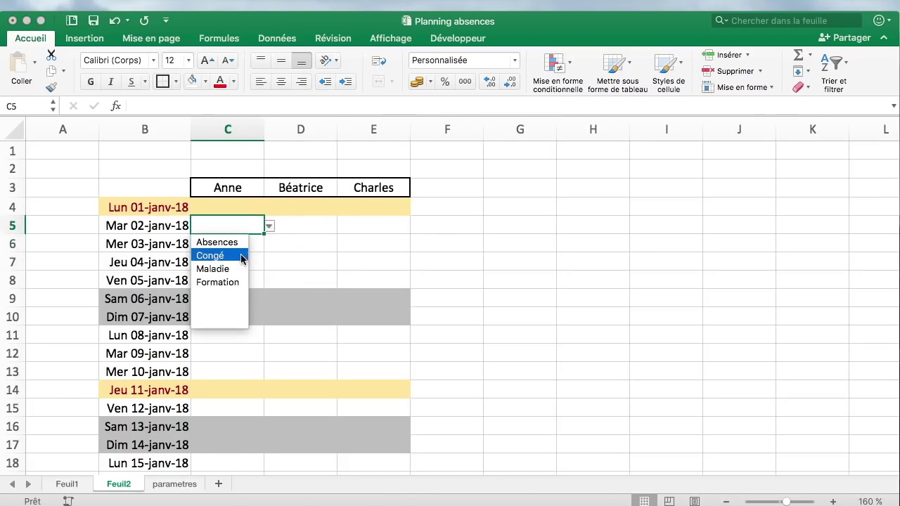
{"action": "left_click", "coordinate": [236, 255]}
{"action": "left_click", "coordinate": [313, 244]}
{"action": "left_click", "coordinate": [342, 244]}
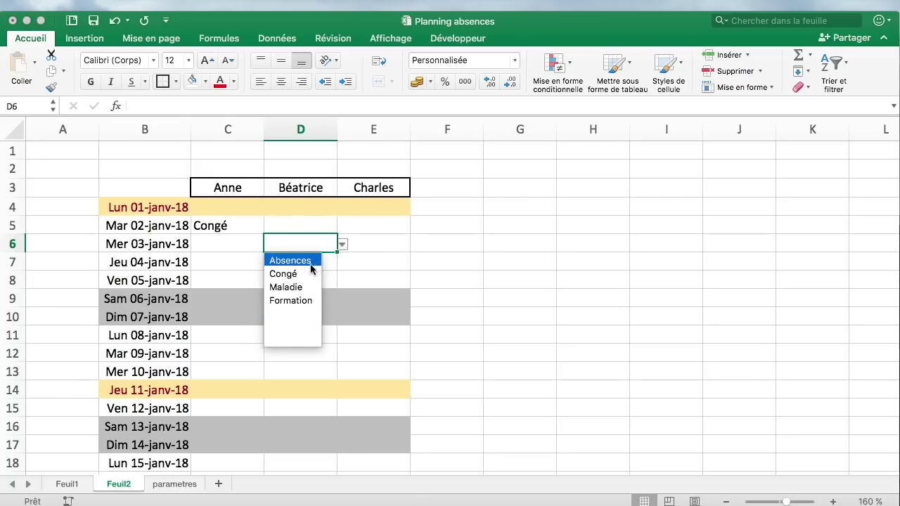
{"action": "left_click", "coordinate": [311, 288]}
{"action": "left_click", "coordinate": [375, 265]}
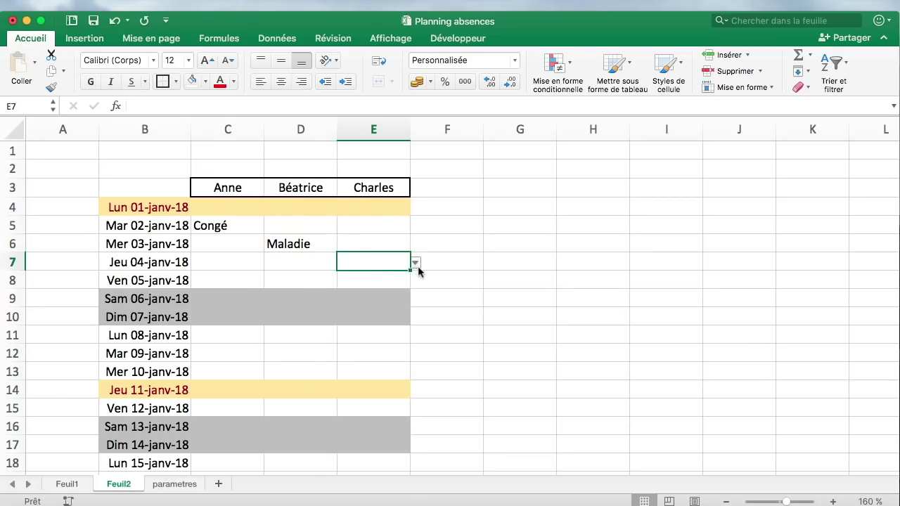
{"action": "left_click", "coordinate": [416, 263]}
{"action": "left_click", "coordinate": [366, 319]}
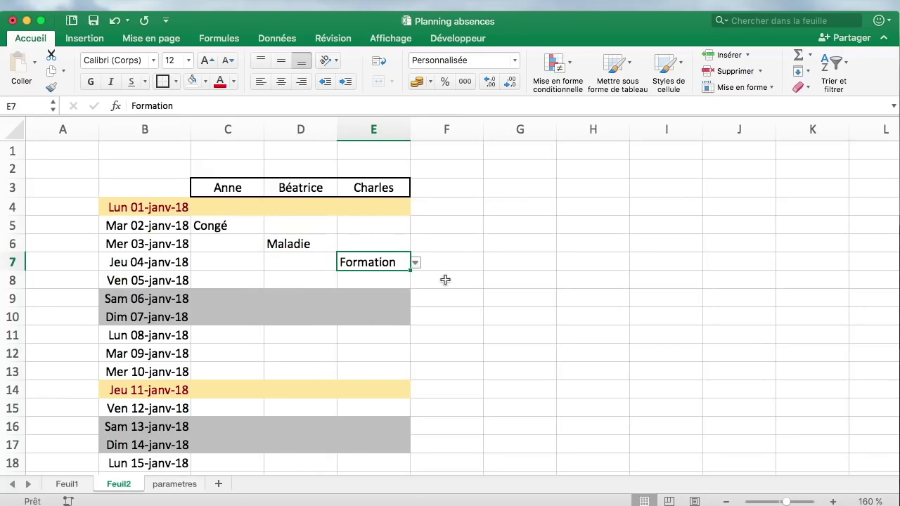
- Center the contents of columns C to E horizontally
{"action": "left_click", "coordinate": [487, 250]}
{"action": "left_click_drag", "start_coordinate": [227, 130], "coordinate": [373, 129]}
{"action": "left_click", "coordinate": [280, 81]}
{"action": "left_click", "coordinate": [345, 185]}
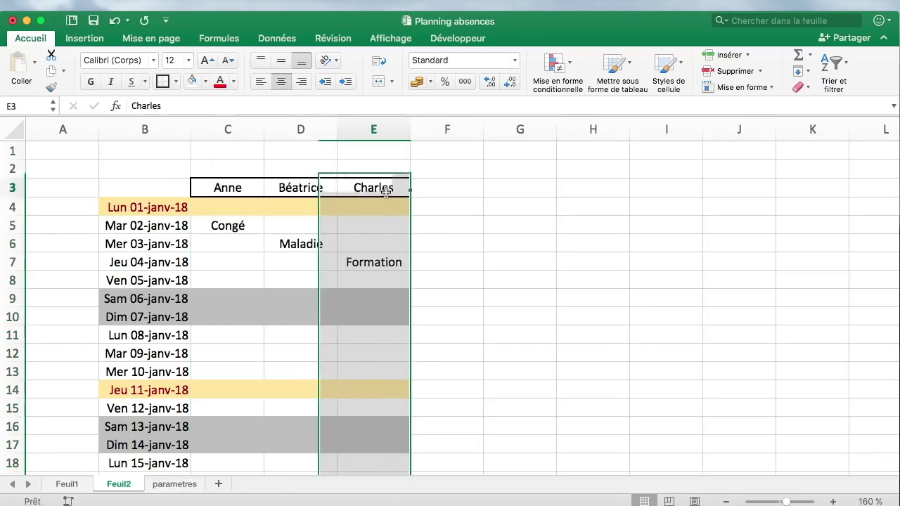
{"action": "left_click", "coordinate": [252, 233]}
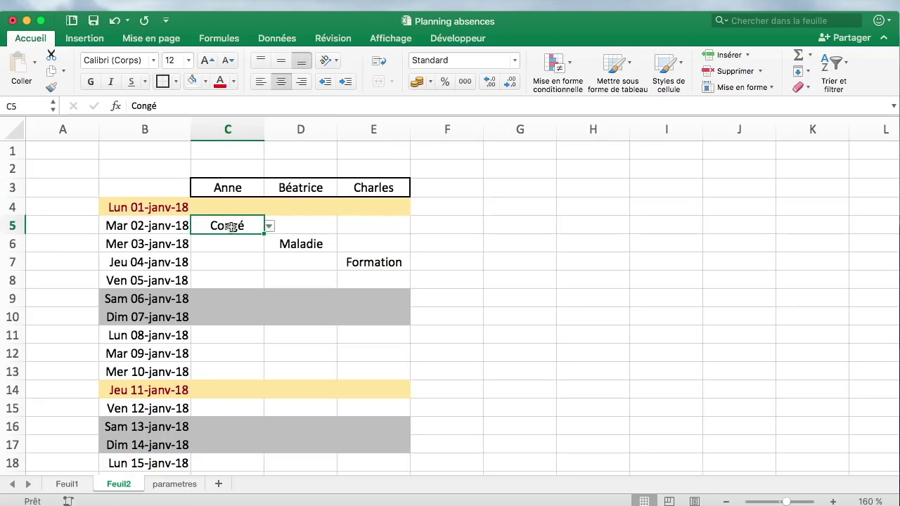
{"action": "left_click", "coordinate": [428, 249]}
{"action": "left_click", "coordinate": [260, 228]}
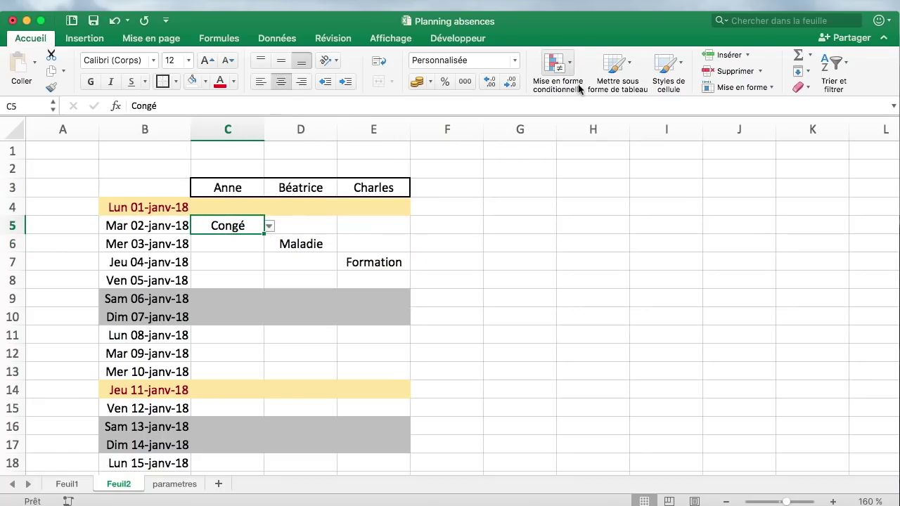
{"action": "left_click", "coordinate": [255, 260]}
{"action": "left_click_drag", "start_coordinate": [238, 226], "coordinate": [365, 263]}
{"action": "left_click", "coordinate": [333, 256]}
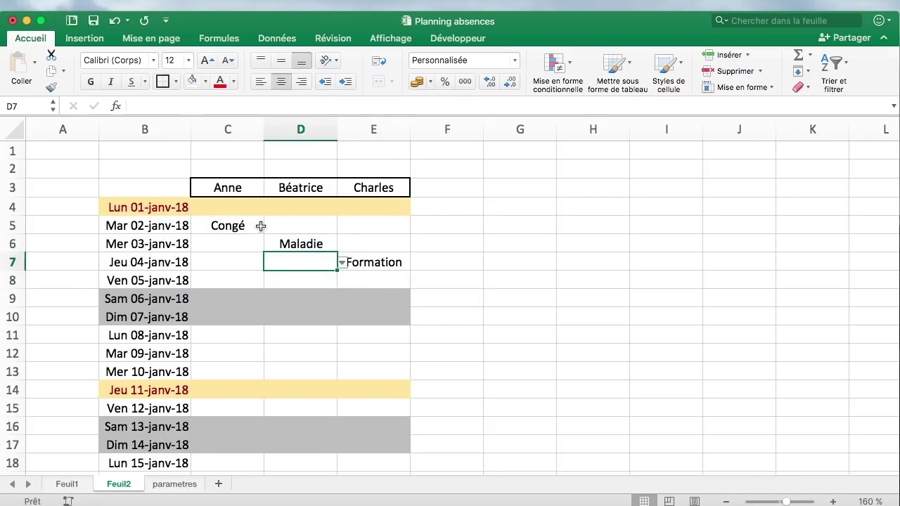
- Add a Classique conditional formatting rule to C5 for cells containing the specific text Congé
{"action": "left_click", "coordinate": [260, 226]}
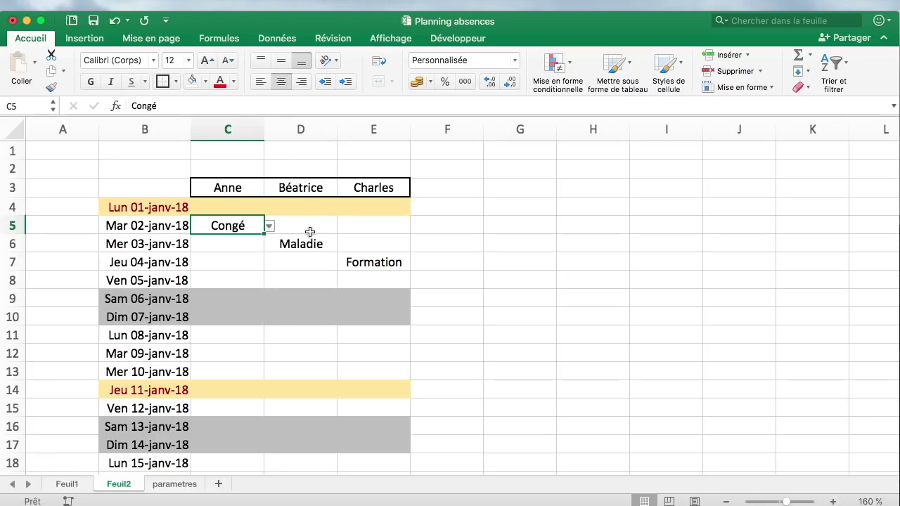
{"action": "left_click", "coordinate": [563, 65]}
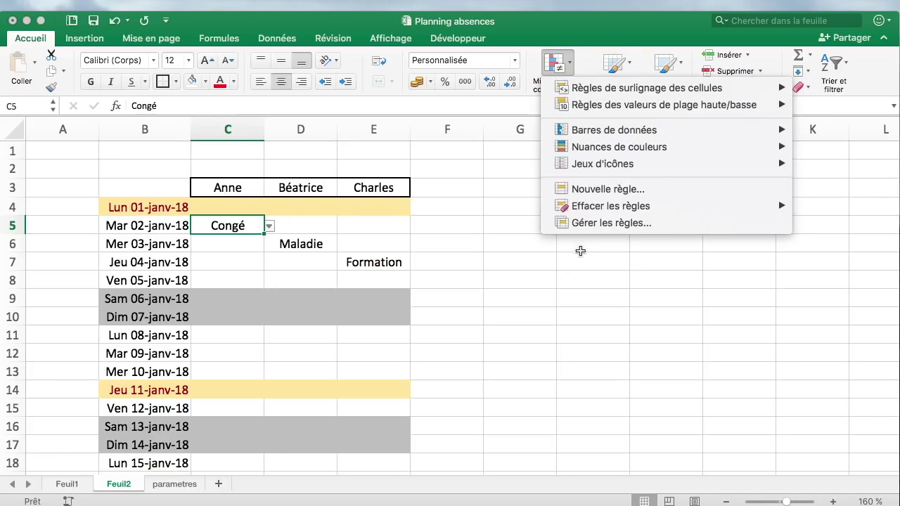
{"action": "left_click", "coordinate": [661, 191]}
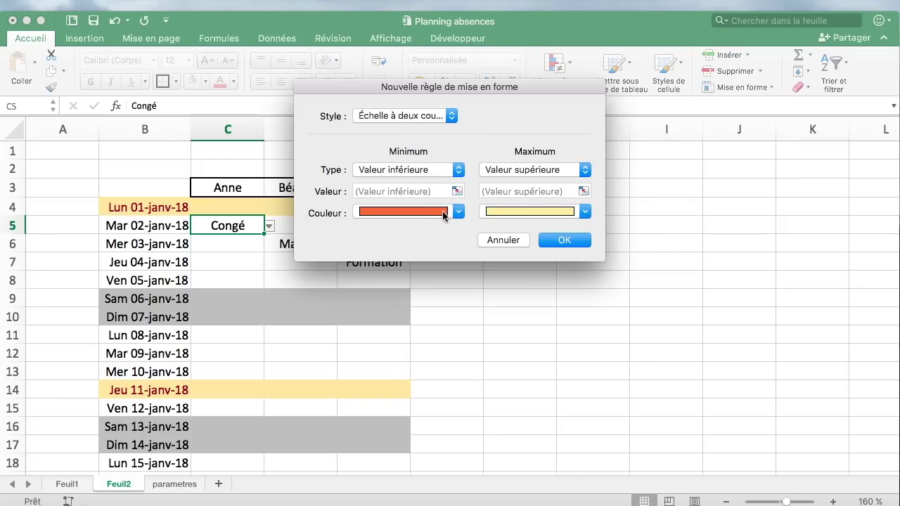
{"action": "left_click", "coordinate": [422, 116]}
{"action": "left_click", "coordinate": [398, 169]}
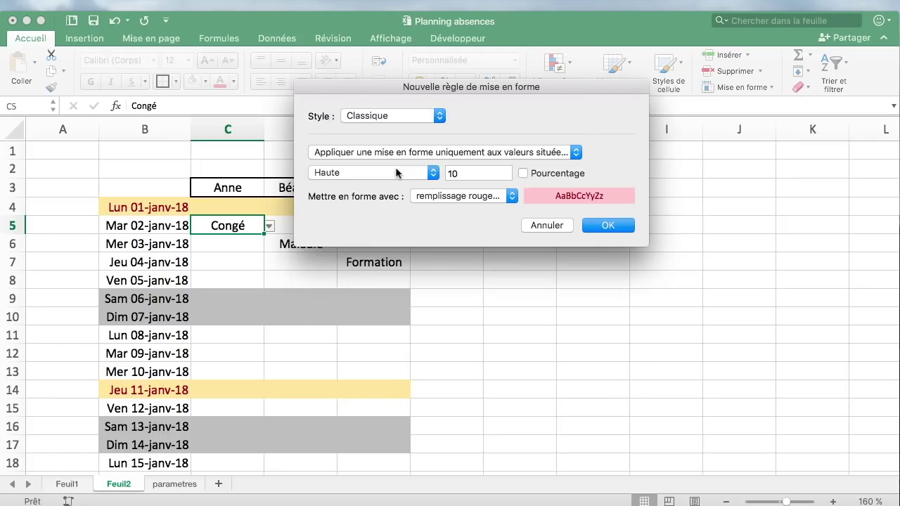
{"action": "left_click", "coordinate": [410, 152]}
{"action": "left_click", "coordinate": [422, 139]}
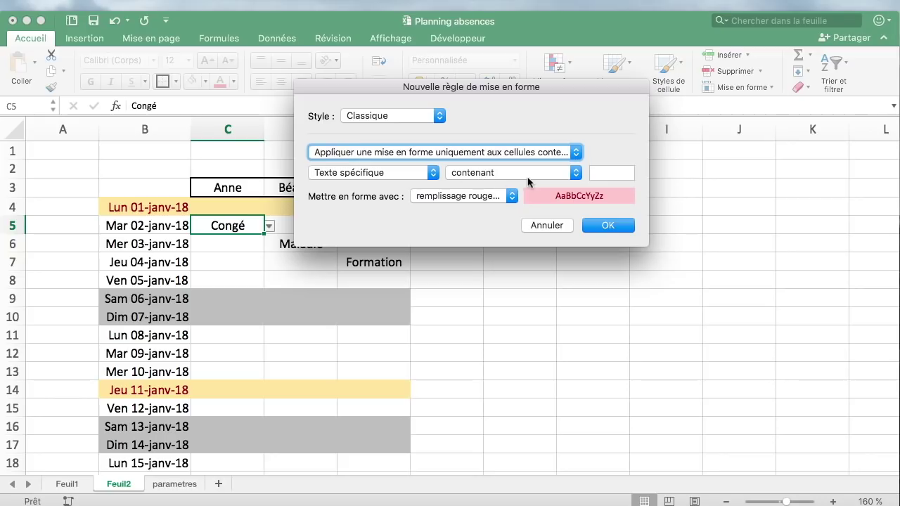
{"action": "left_click", "coordinate": [607, 170]}
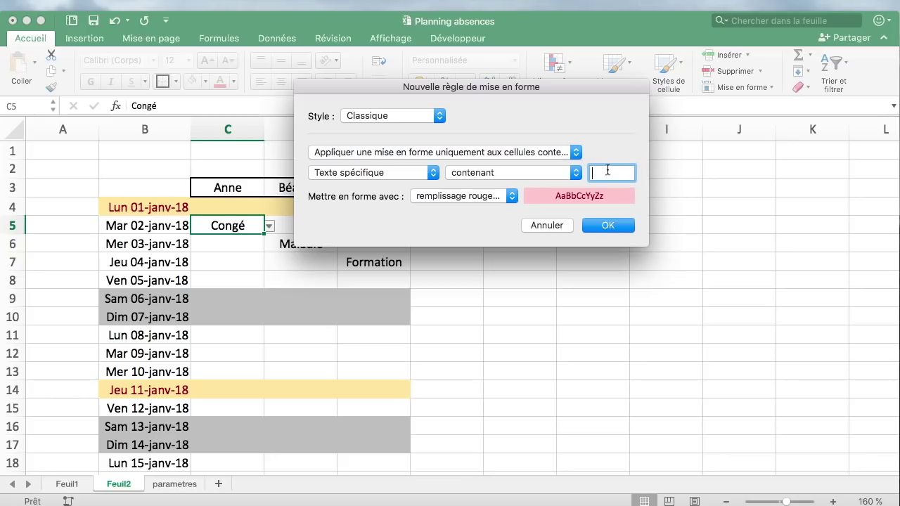
- Give the Congé rule a custom format with a light green background fill
{"action": "left_click", "coordinate": [467, 195]}
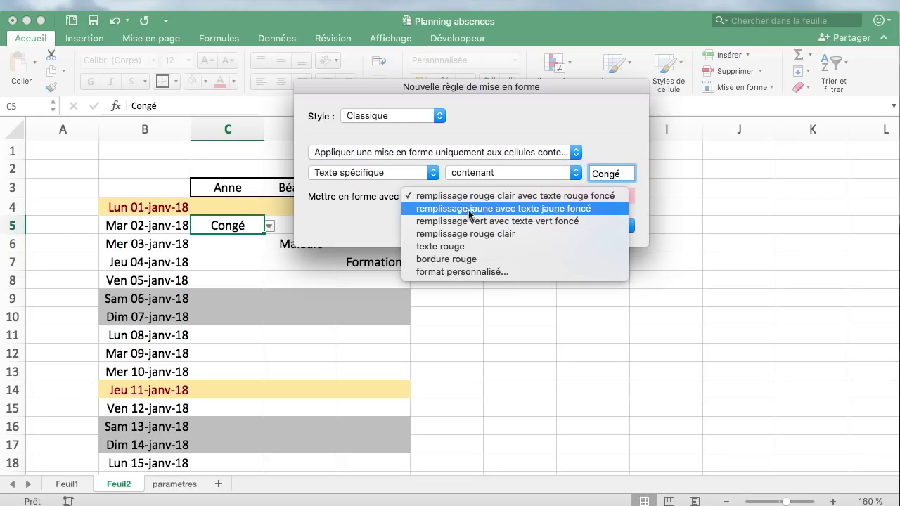
{"action": "left_click", "coordinate": [492, 271]}
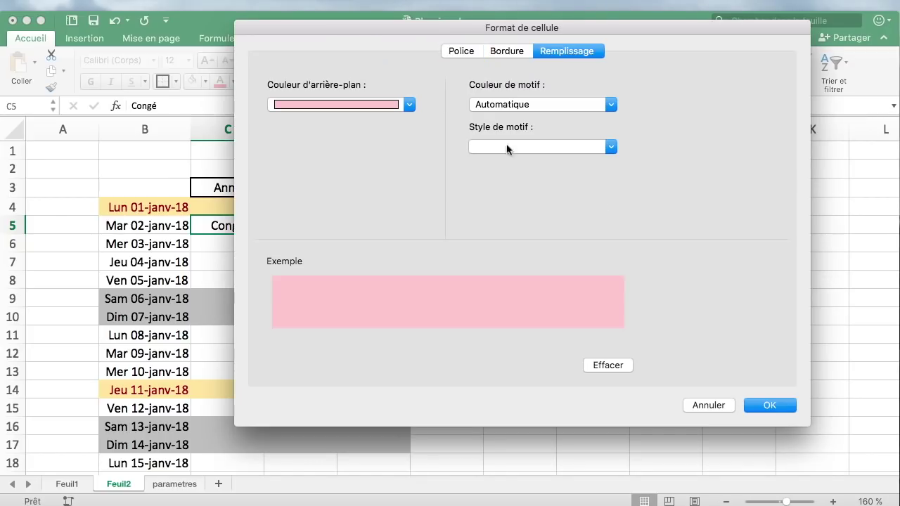
{"action": "left_click", "coordinate": [392, 110]}
{"action": "left_click", "coordinate": [438, 133]}
{"action": "left_click", "coordinate": [394, 105]}
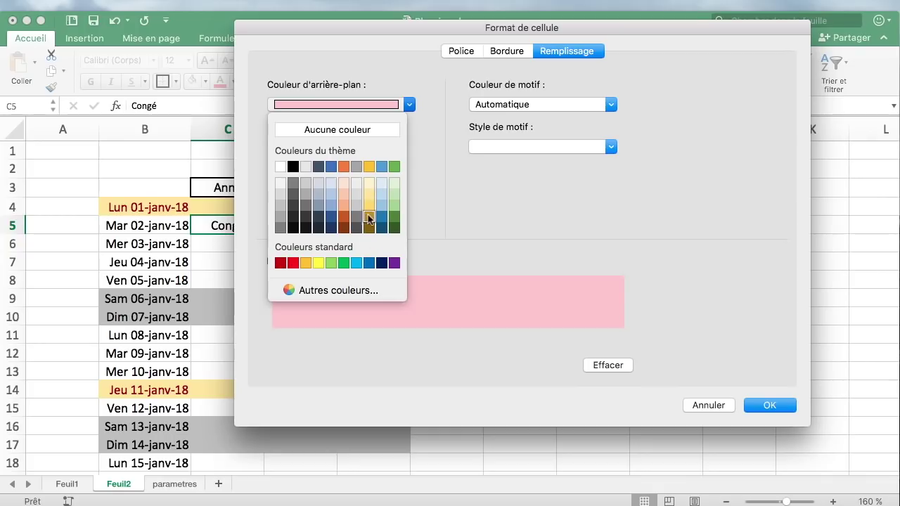
{"action": "left_click", "coordinate": [344, 189]}
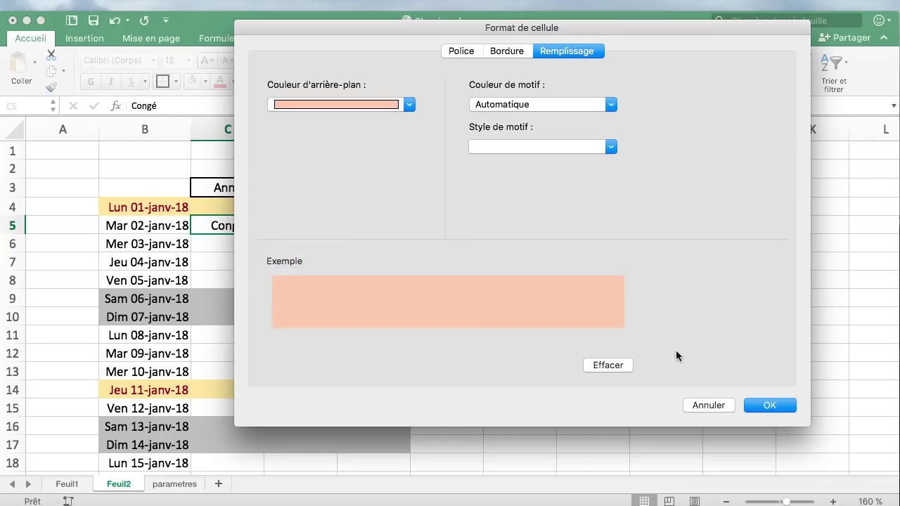
{"action": "left_click", "coordinate": [406, 105]}
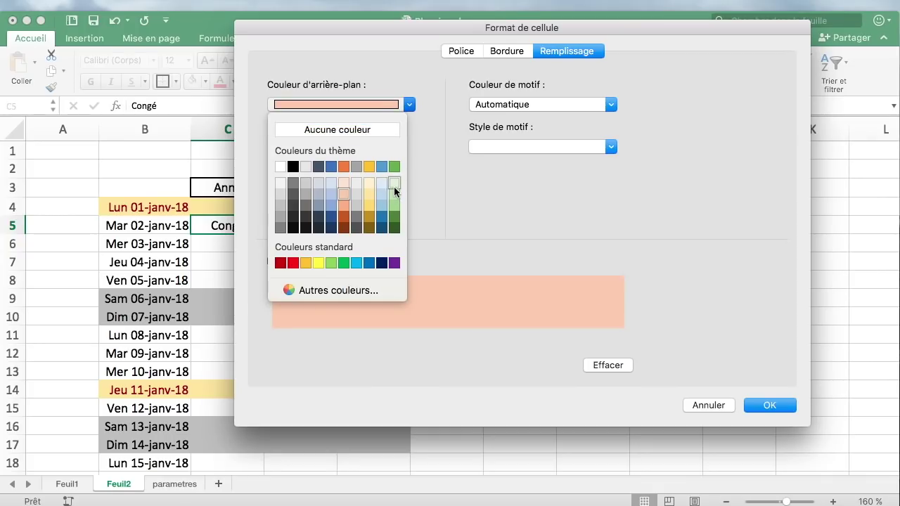
{"action": "left_click", "coordinate": [394, 183]}
{"action": "left_click", "coordinate": [385, 108]}
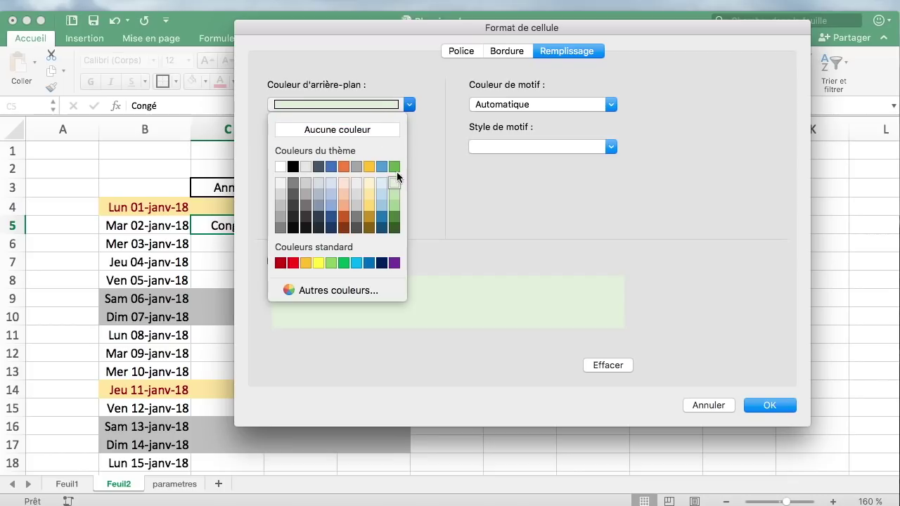
{"action": "left_click", "coordinate": [397, 193]}
{"action": "left_click", "coordinate": [769, 405]}
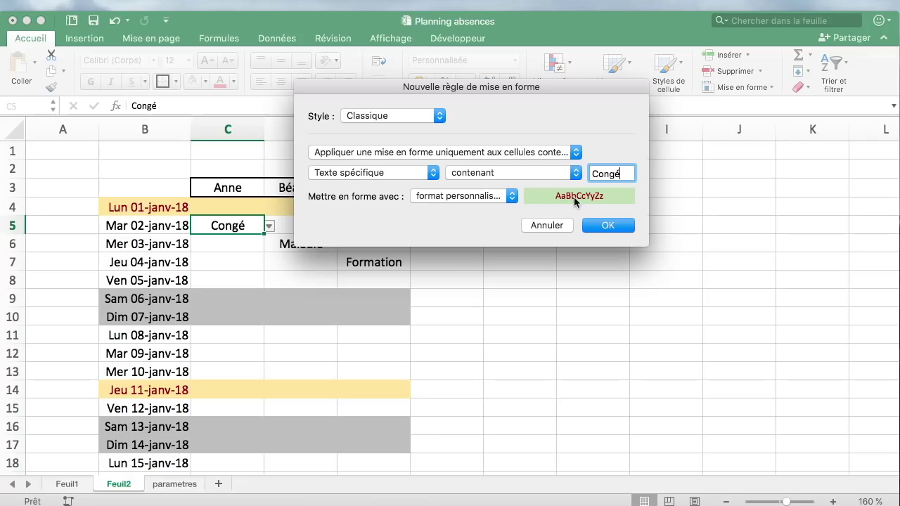
- Set the font colour of the Congé rule's custom format to Automatique and apply the rule to C5
{"action": "left_click", "coordinate": [503, 196]}
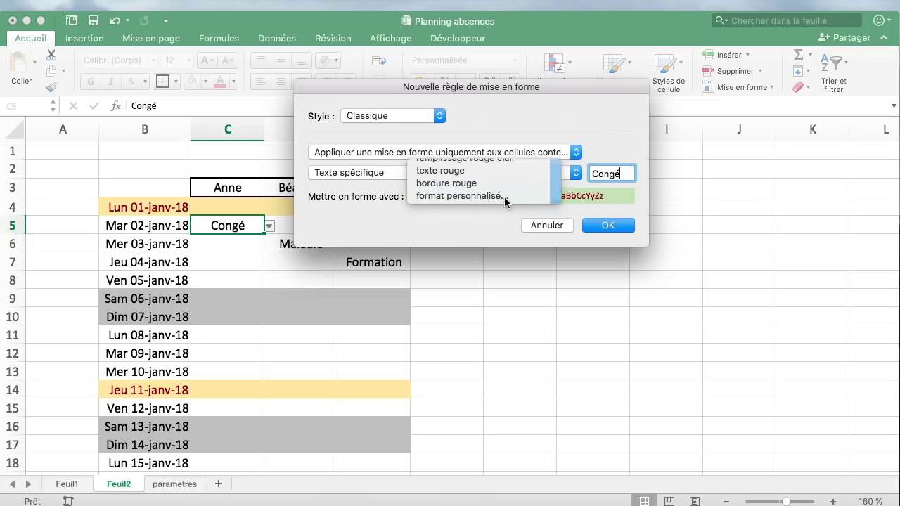
{"action": "left_click", "coordinate": [504, 197]}
{"action": "left_click", "coordinate": [468, 52]}
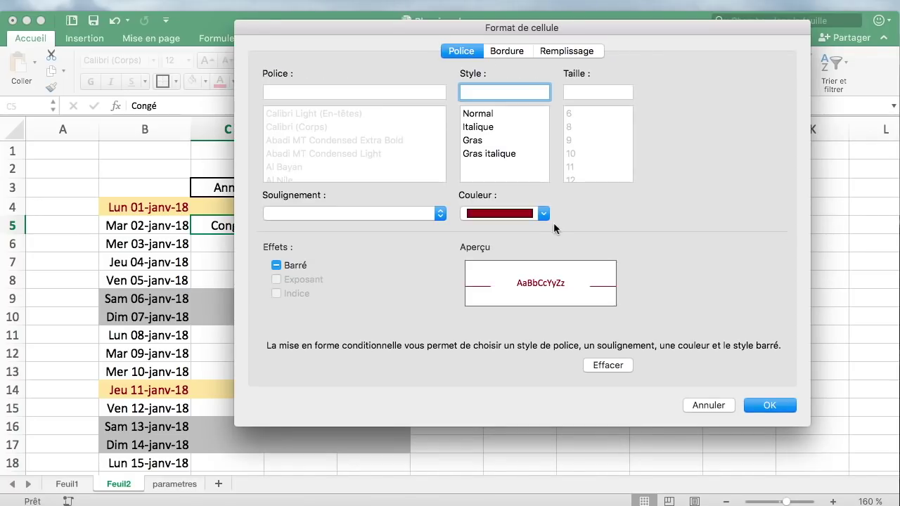
{"action": "left_click", "coordinate": [539, 217]}
{"action": "left_click", "coordinate": [485, 276]}
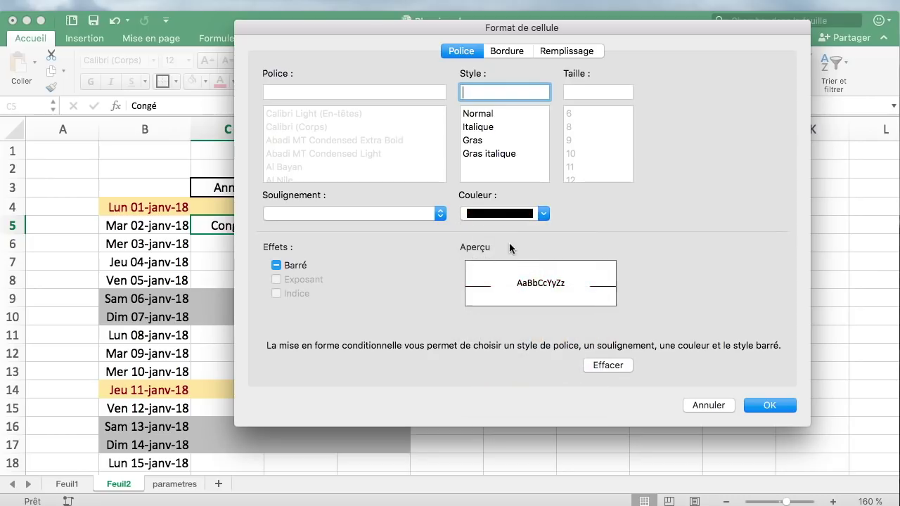
{"action": "left_click", "coordinate": [508, 215]}
{"action": "left_click", "coordinate": [535, 237]}
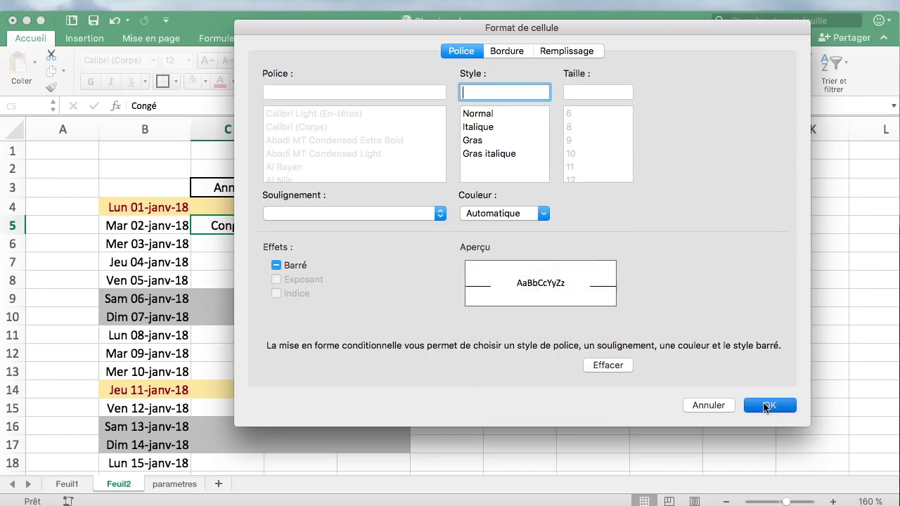
{"action": "left_click", "coordinate": [766, 405]}
{"action": "left_click", "coordinate": [608, 226]}
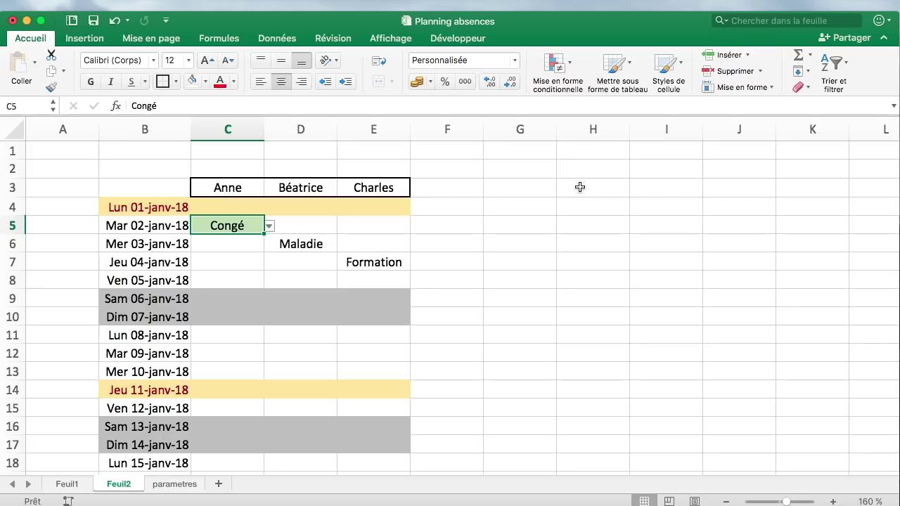
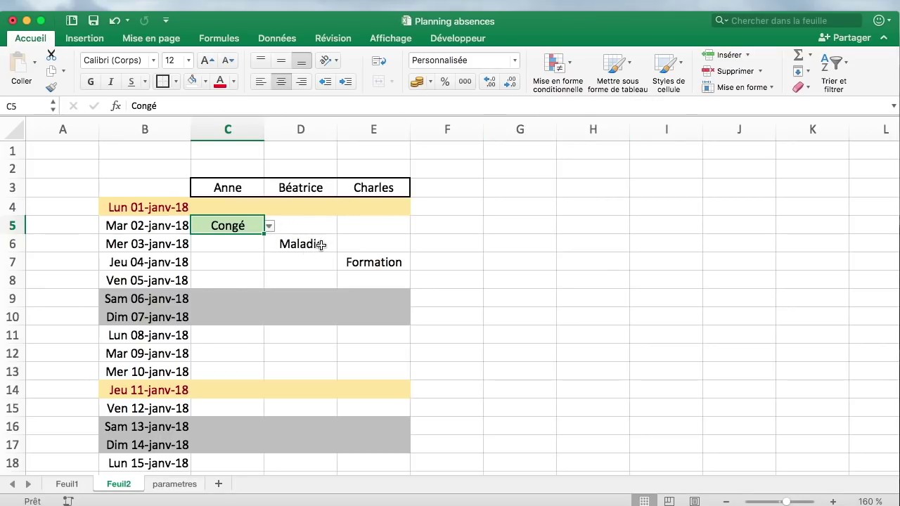
- Add a second Classique conditional formatting rule to C5 for cells containing the specific text Maladie
{"action": "left_click", "coordinate": [309, 244]}
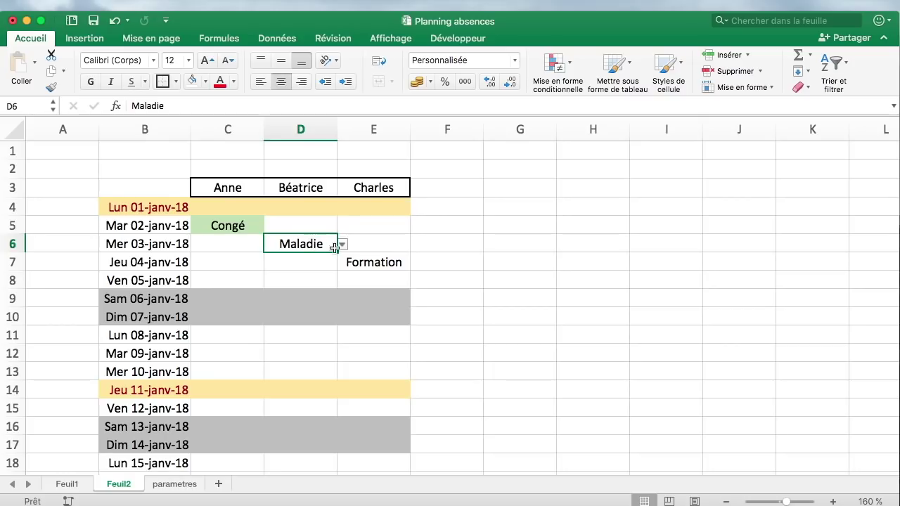
{"action": "left_click", "coordinate": [370, 262]}
{"action": "left_click", "coordinate": [244, 224]}
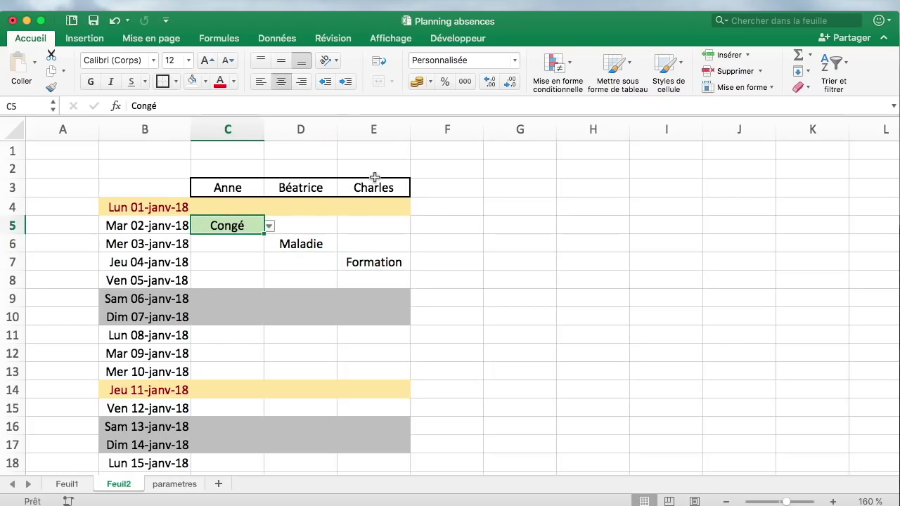
{"action": "left_click", "coordinate": [572, 72]}
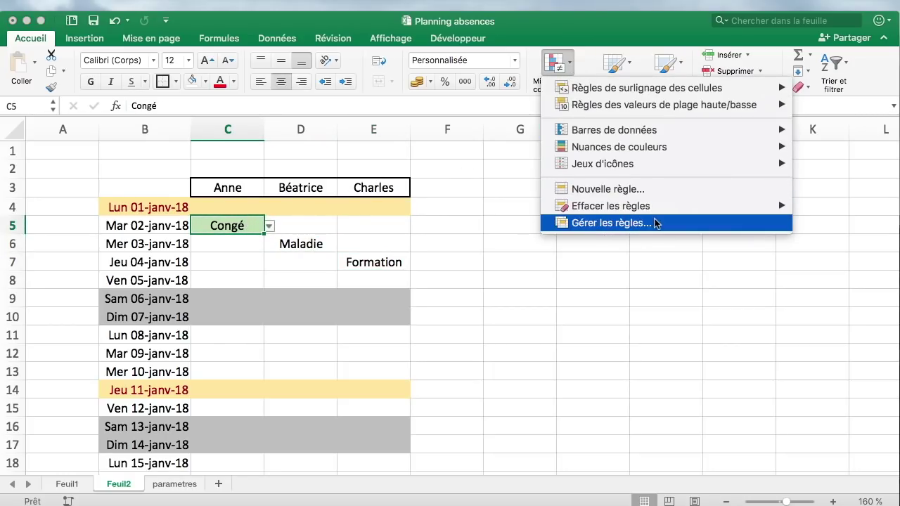
{"action": "left_click", "coordinate": [654, 192]}
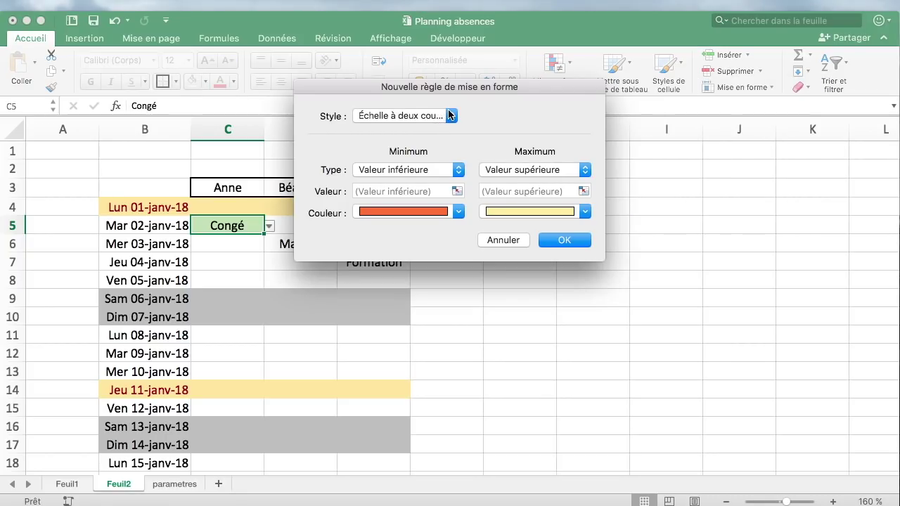
{"action": "left_click", "coordinate": [449, 115]}
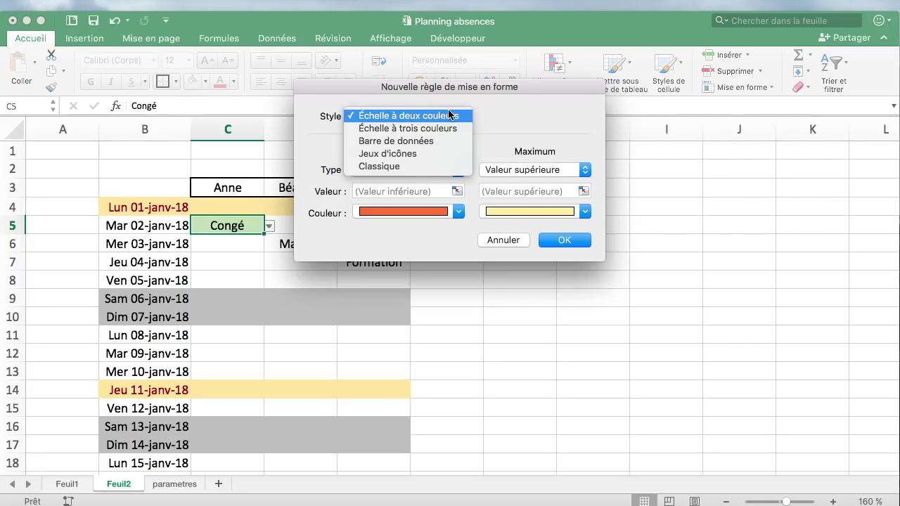
{"action": "left_click", "coordinate": [450, 166]}
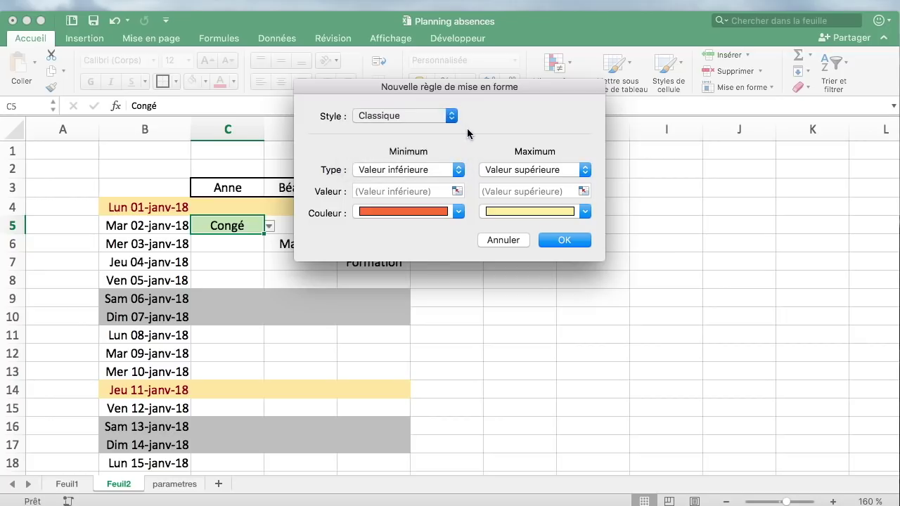
{"action": "left_click", "coordinate": [443, 149]}
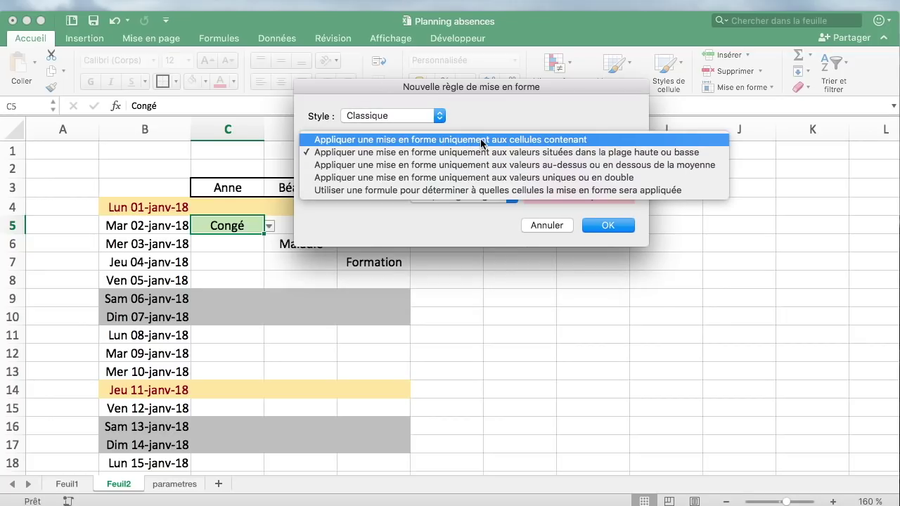
{"action": "left_click", "coordinate": [482, 140]}
{"action": "left_click", "coordinate": [609, 175]}
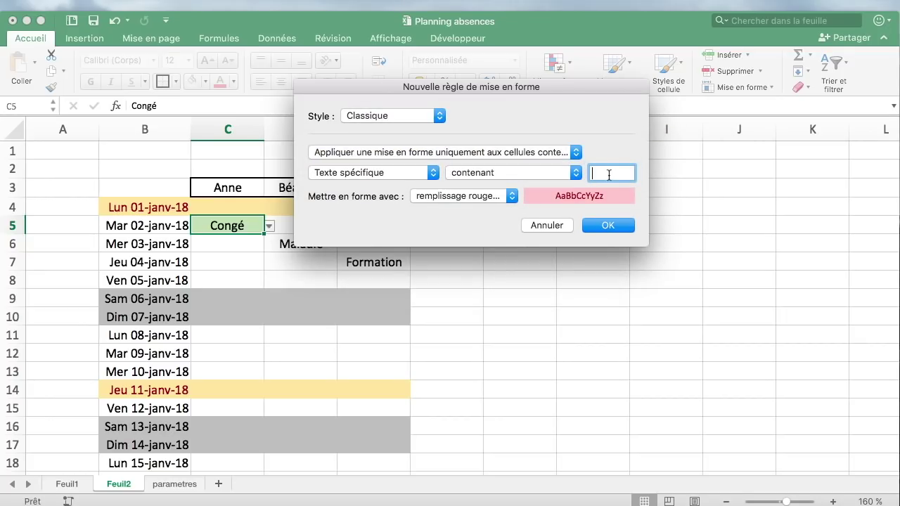
{"action": "type", "text": "Maladie"}
- Choose a custom format for the Maladie rule and keep the pink background fill
{"action": "left_click", "coordinate": [497, 200]}
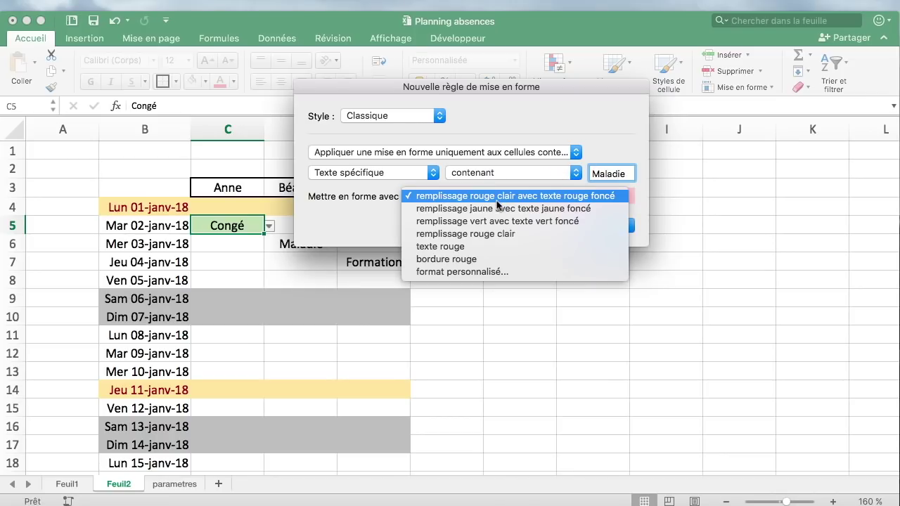
{"action": "left_click", "coordinate": [510, 200]}
{"action": "left_click", "coordinate": [518, 203]}
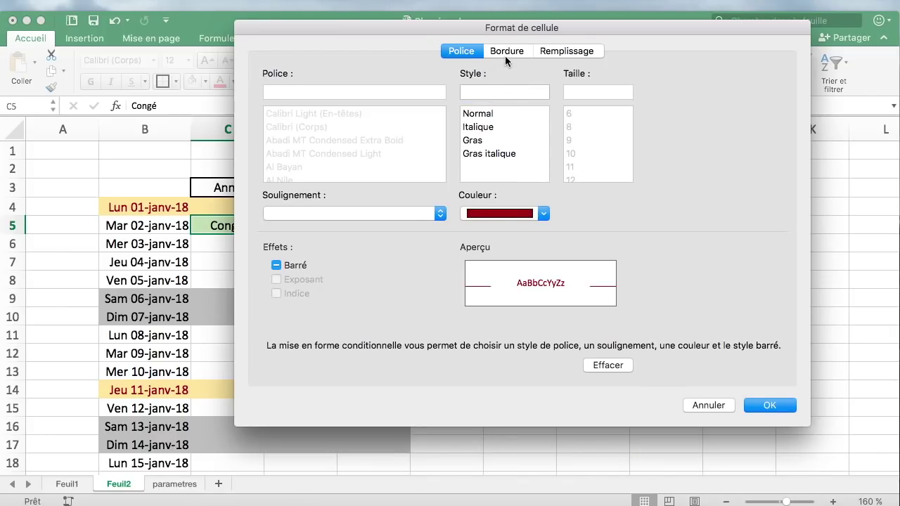
{"action": "left_click", "coordinate": [505, 56]}
{"action": "left_click", "coordinate": [562, 55]}
{"action": "left_click", "coordinate": [380, 104]}
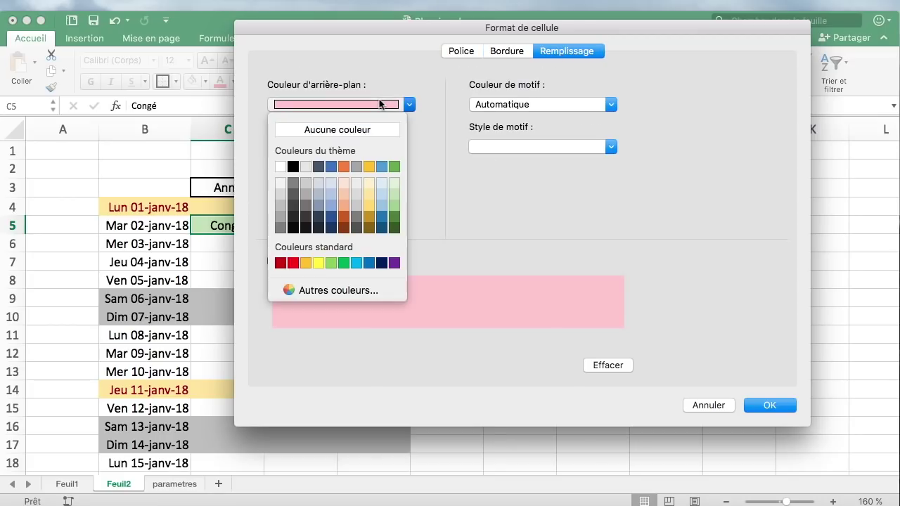
{"action": "left_click_drag", "start_coordinate": [395, 35], "coordinate": [442, 23]}
{"action": "left_click", "coordinate": [424, 90]}
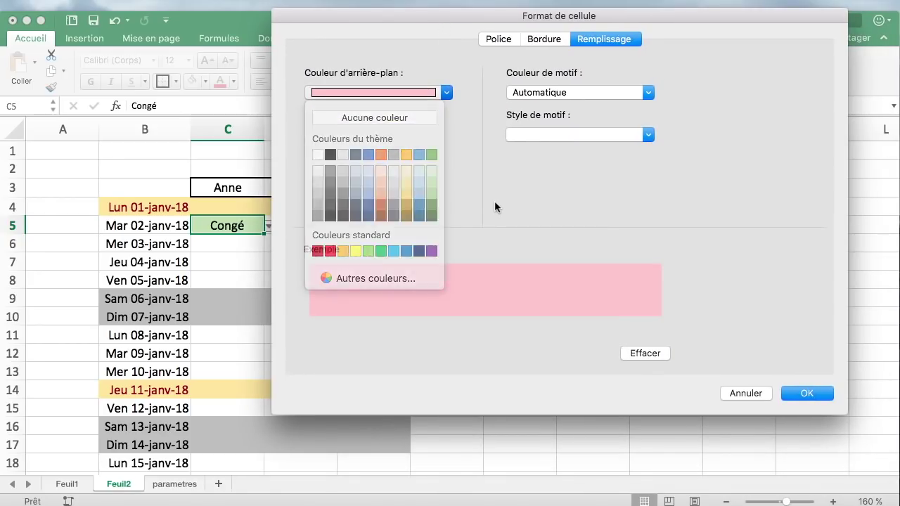
{"action": "left_click", "coordinate": [448, 116]}
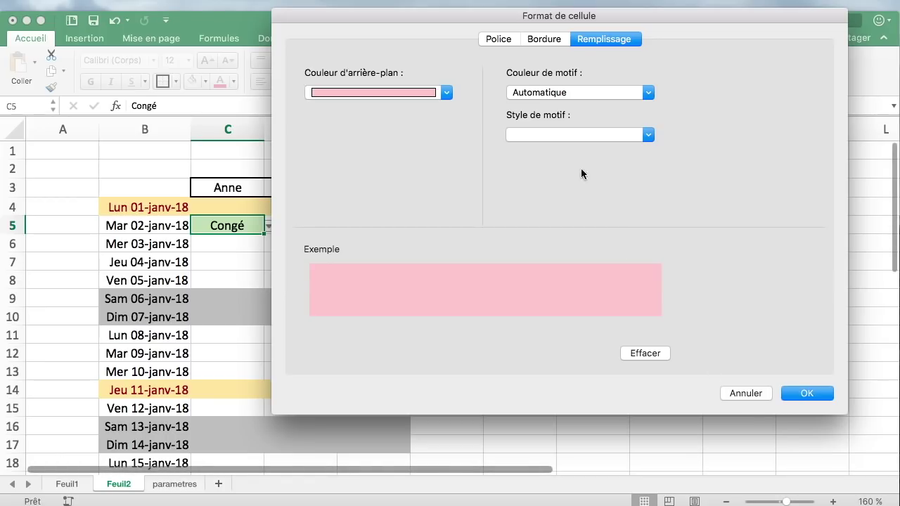
- Set the Maladie rule's font colour to Automatique and apply the rule to C5
{"action": "left_click", "coordinate": [501, 39]}
{"action": "left_click", "coordinate": [540, 202]}
{"action": "left_click", "coordinate": [568, 217]}
{"action": "left_click", "coordinate": [802, 395]}
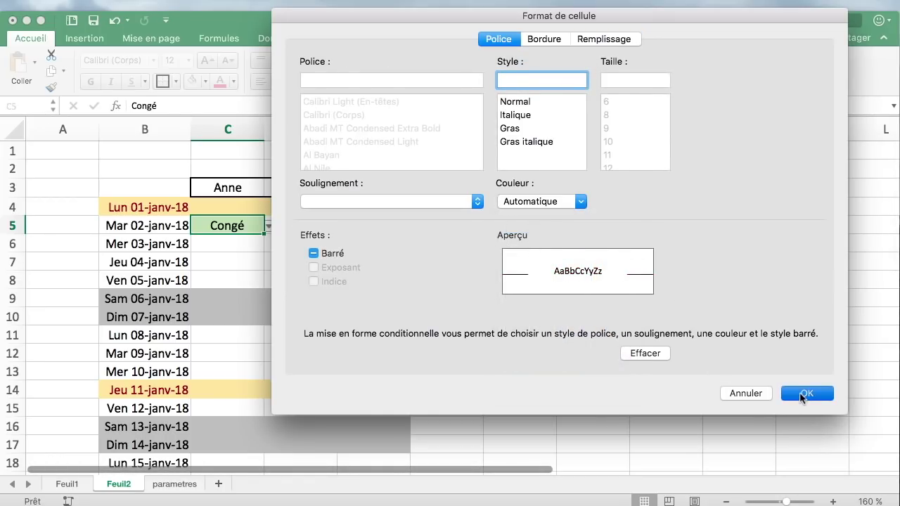
{"action": "left_click", "coordinate": [618, 231]}
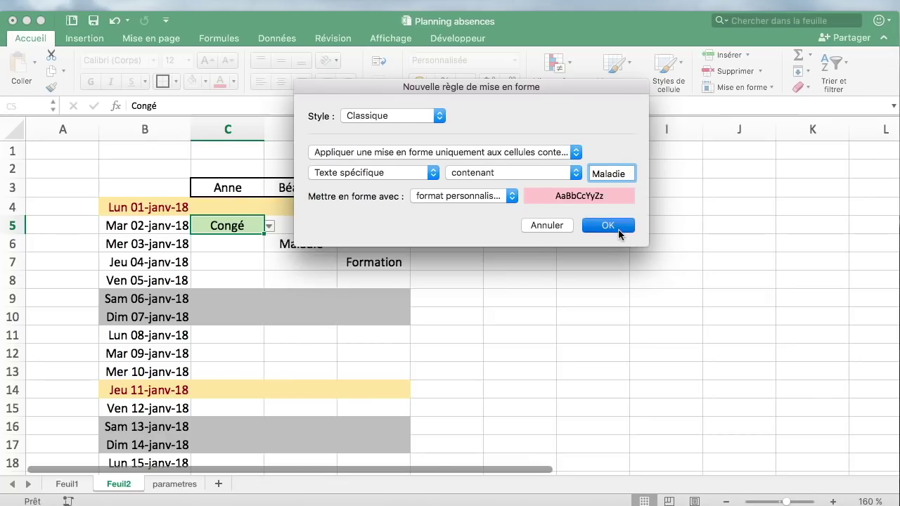
{"action": "left_click", "coordinate": [245, 225]}
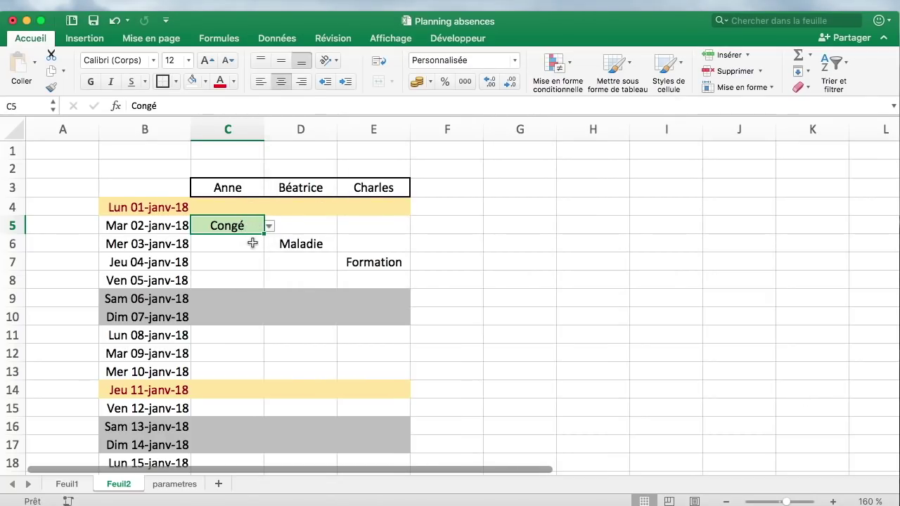
- Choose Maladie in C5 and add a third Classique conditional formatting rule for cells containing the specific text Formation
{"action": "left_click", "coordinate": [270, 227]}
{"action": "left_click", "coordinate": [241, 268]}
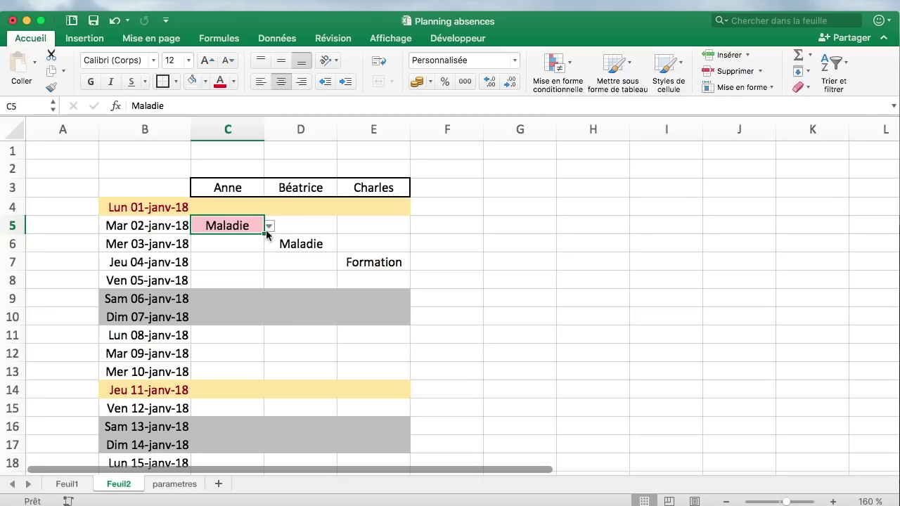
{"action": "left_click", "coordinate": [562, 65]}
{"action": "mouse_move", "coordinate": [608, 202]}
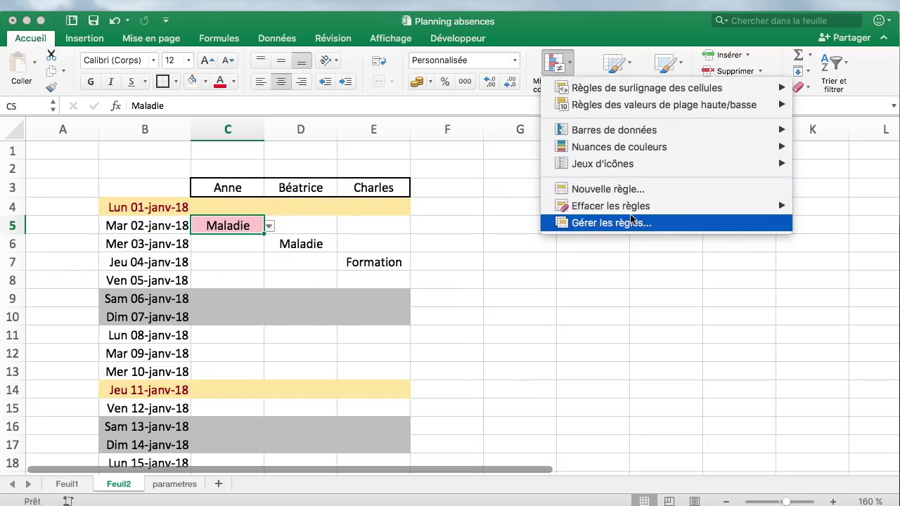
{"action": "left_click", "coordinate": [584, 188]}
{"action": "left_click", "coordinate": [399, 116]}
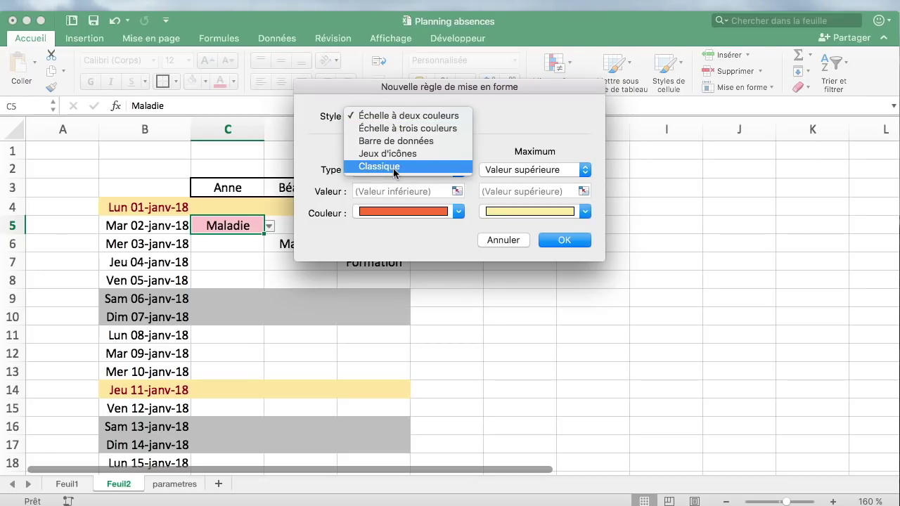
{"action": "left_click", "coordinate": [393, 167]}
{"action": "left_click", "coordinate": [411, 149]}
{"action": "left_click", "coordinate": [413, 143]}
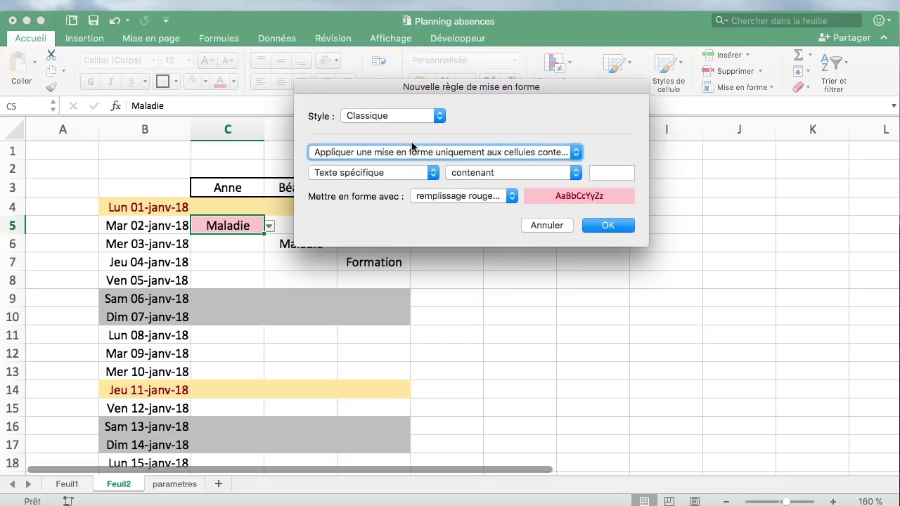
{"action": "left_click", "coordinate": [624, 167]}
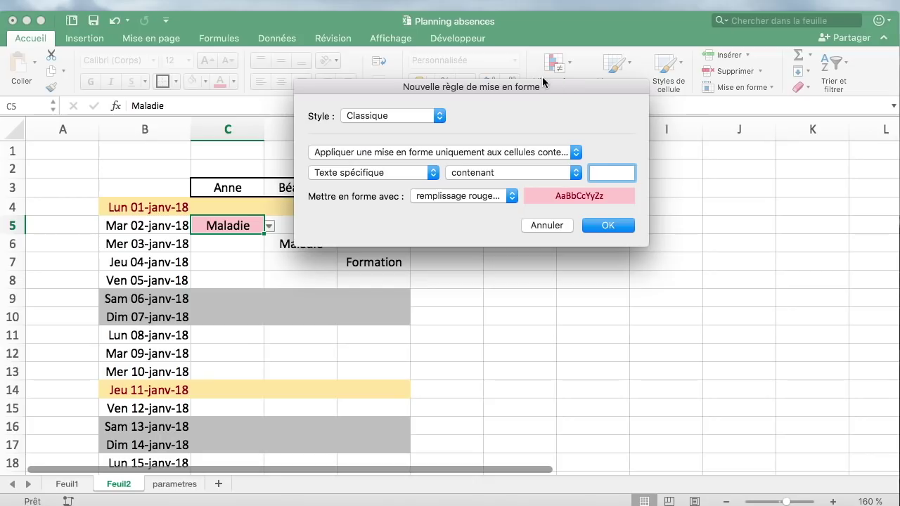
{"action": "left_click_drag", "start_coordinate": [542, 87], "coordinate": [573, 144]}
{"action": "type", "text": "Formation"}
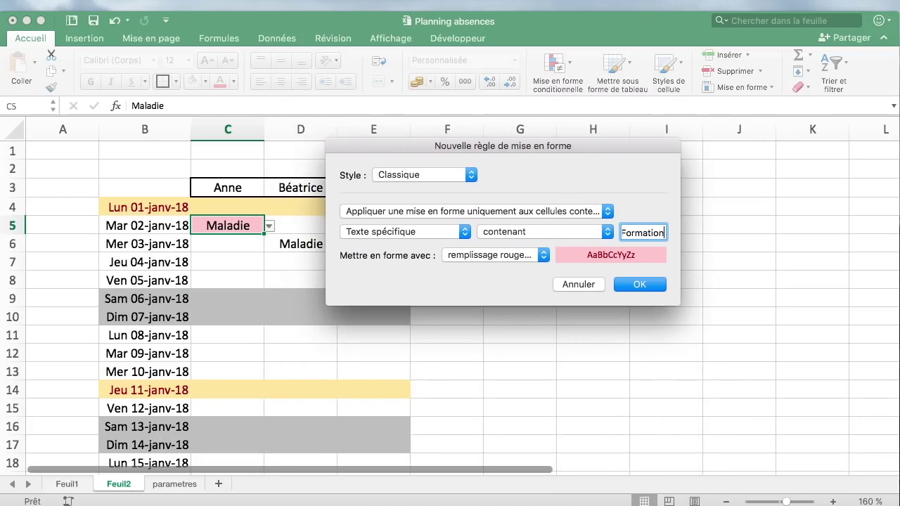
- Give the Formation rule a custom format with an Automatique font colour and a light blue fill, and apply it to C5
{"action": "left_click", "coordinate": [507, 254]}
{"action": "left_click", "coordinate": [562, 386]}
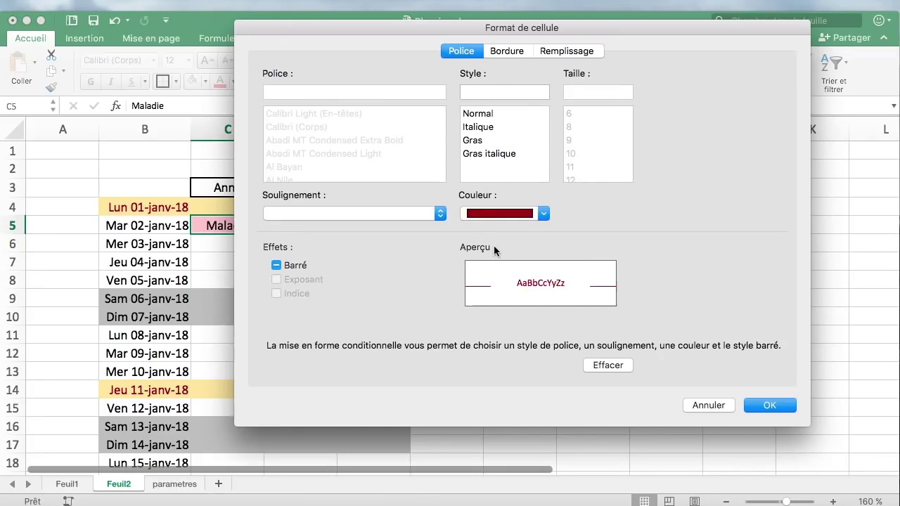
{"action": "left_click", "coordinate": [506, 213]}
{"action": "left_click", "coordinate": [497, 239]}
{"action": "left_click", "coordinate": [565, 52]}
{"action": "left_click", "coordinate": [371, 105]}
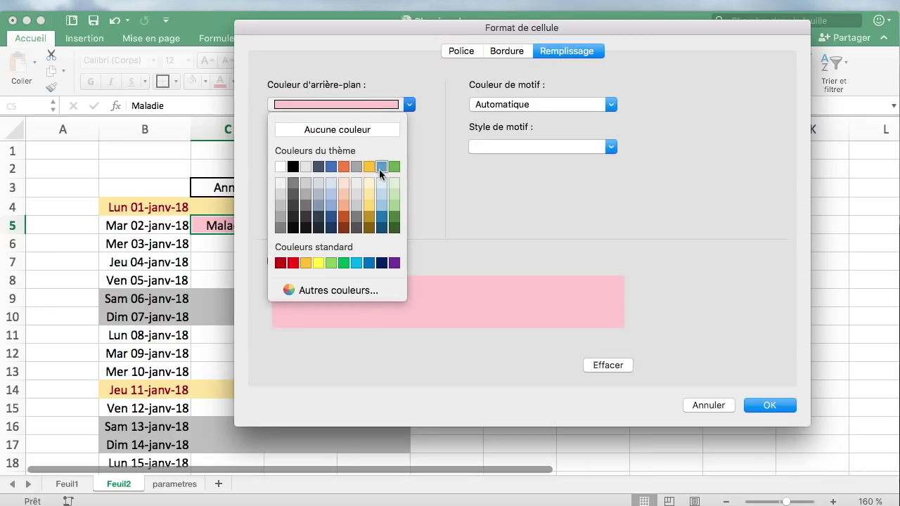
{"action": "left_click", "coordinate": [330, 194]}
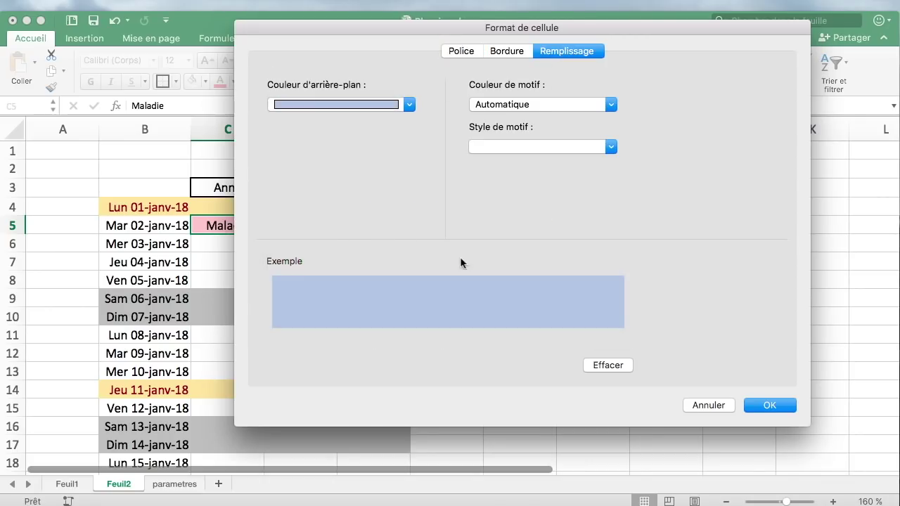
{"action": "left_click", "coordinate": [770, 406]}
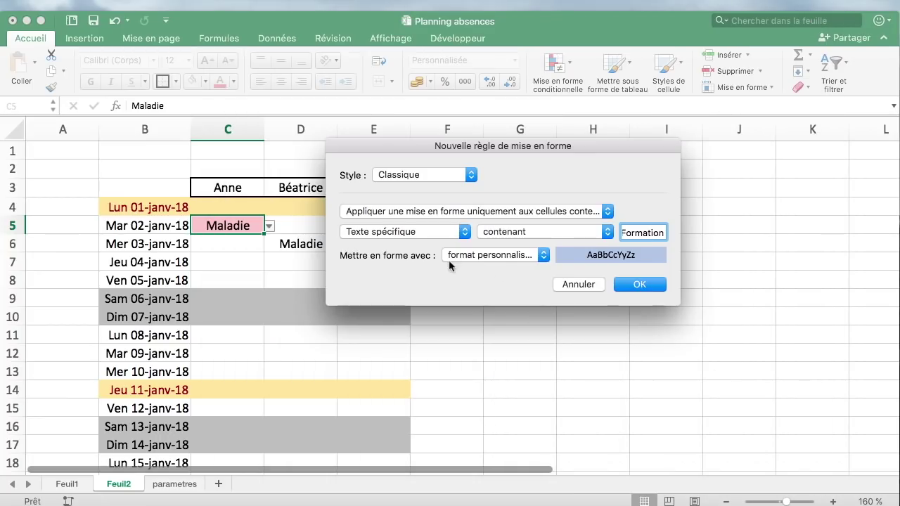
{"action": "left_click", "coordinate": [631, 286]}
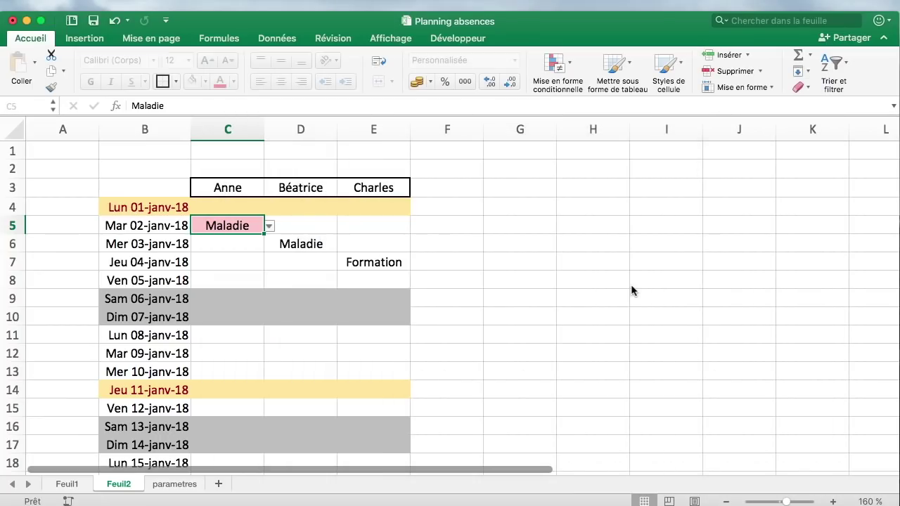
- Choose Formation as the absence type in C5 to test the new rule
{"action": "left_click", "coordinate": [271, 228]}
{"action": "left_click", "coordinate": [243, 282]}
{"action": "left_click", "coordinate": [357, 244]}
- Copy the formatting of C5 onto the planning range B4:E26 with the format painter
{"action": "left_click", "coordinate": [220, 221]}
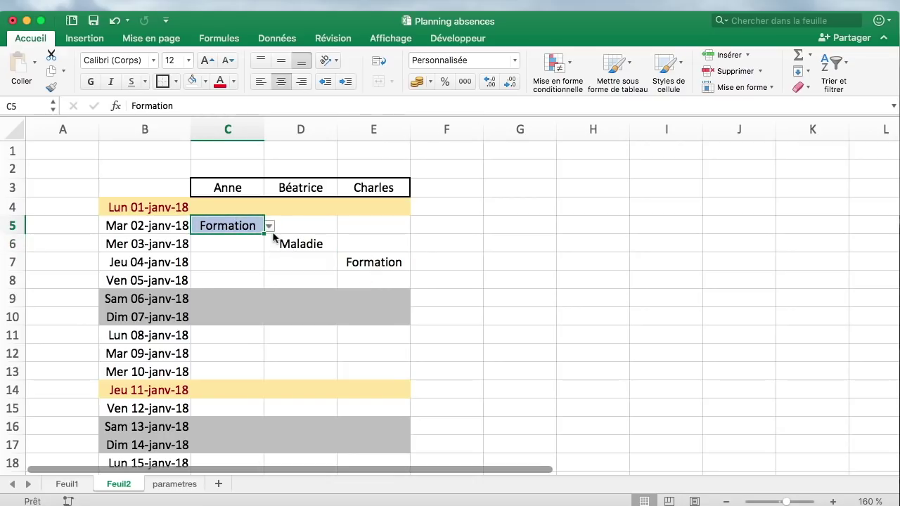
{"action": "left_click", "coordinate": [56, 92]}
{"action": "mouse_move", "coordinate": [148, 206]}
{"action": "left_mouse_down"}
{"action": "mouse_move", "coordinate": [373, 345]}
{"action": "mouse_move", "coordinate": [382, 374]}
{"action": "mouse_move", "coordinate": [372, 314]}
{"action": "mouse_move", "coordinate": [384, 231]}
{"action": "mouse_move", "coordinate": [385, 249]}
{"action": "left_mouse_up"}
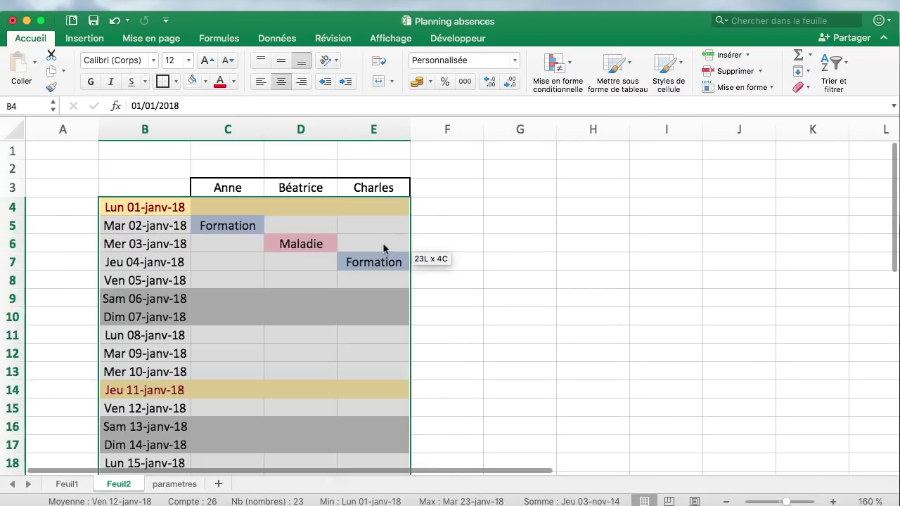
{"action": "left_click", "coordinate": [458, 234]}
- Change the absence type in C5 to Congé
{"action": "left_click", "coordinate": [256, 226]}
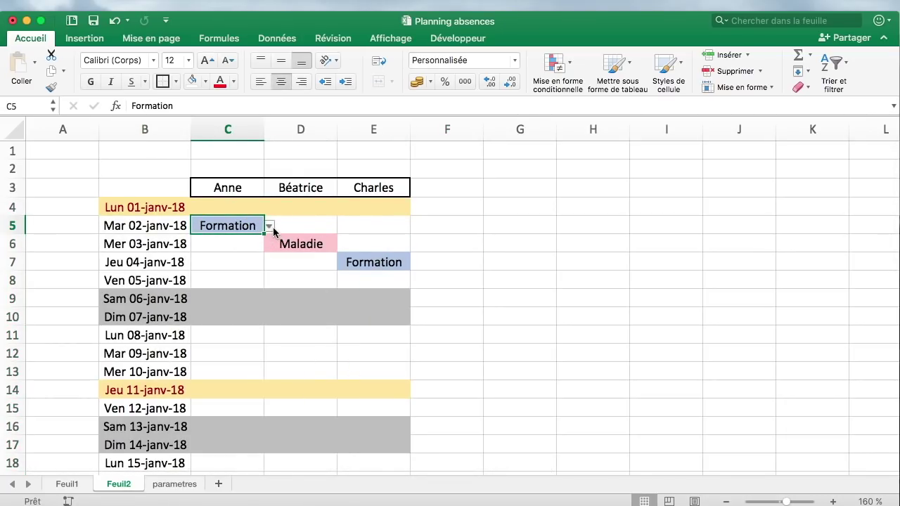
{"action": "left_click", "coordinate": [269, 227]}
{"action": "left_click", "coordinate": [228, 259]}
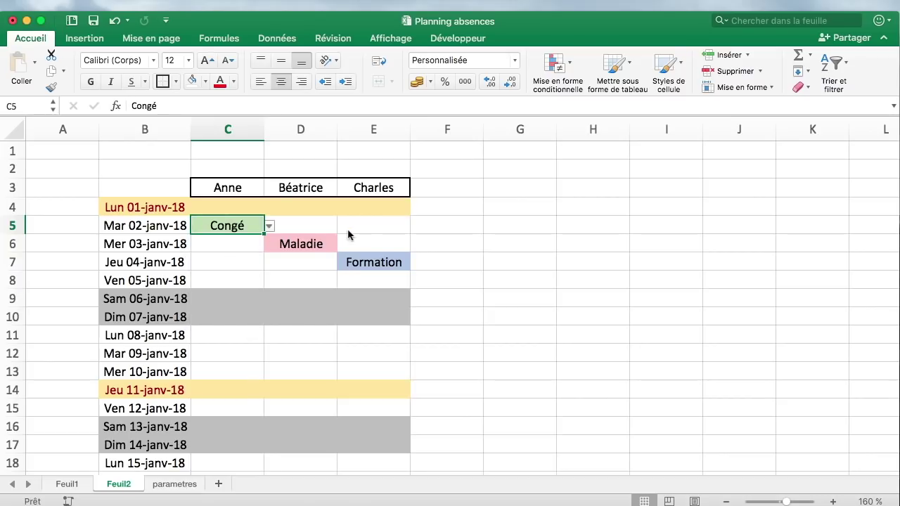
{"action": "left_click", "coordinate": [393, 279]}
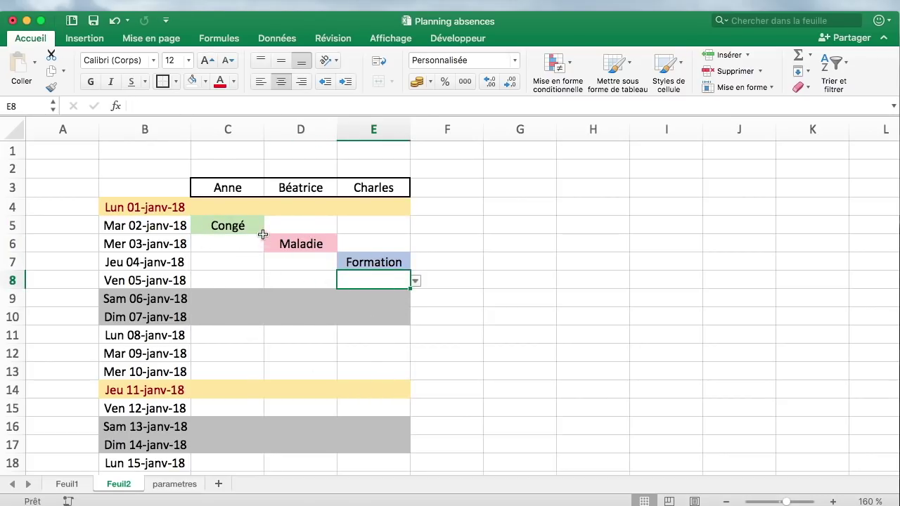
{"action": "left_click_drag", "start_coordinate": [239, 129], "coordinate": [372, 129]}
{"action": "left_click", "coordinate": [436, 254]}
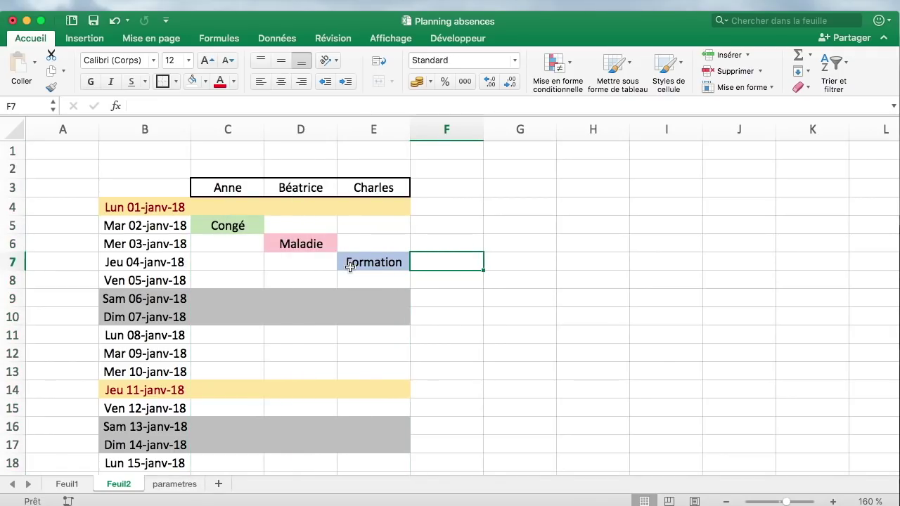
- Choose Congé as the absence type in C18, C19, C21 and C22, around the 17 January holiday
{"action": "scroll", "coordinate": [350, 267], "scroll_direction": "down", "scroll_amount": 3}
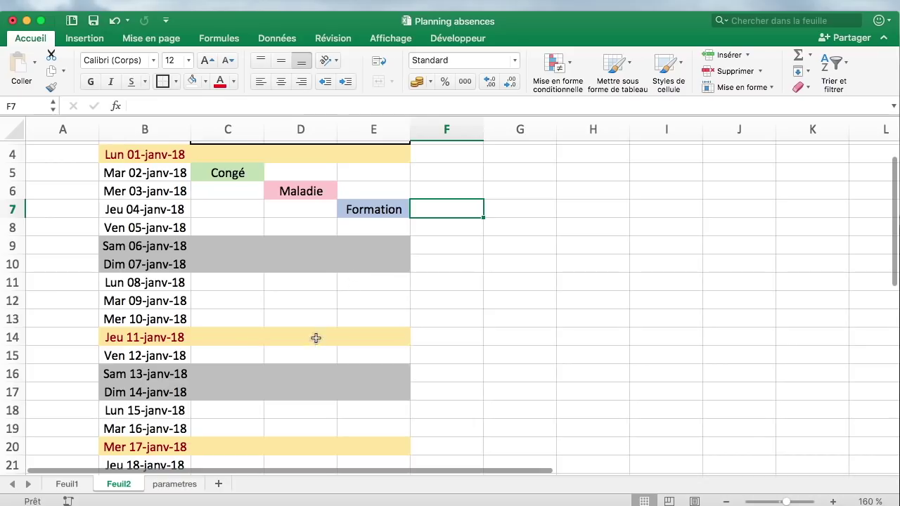
{"action": "scroll", "coordinate": [353, 301], "scroll_direction": "down", "scroll_amount": 1}
{"action": "scroll", "coordinate": [326, 348], "scroll_direction": "down", "scroll_amount": 3}
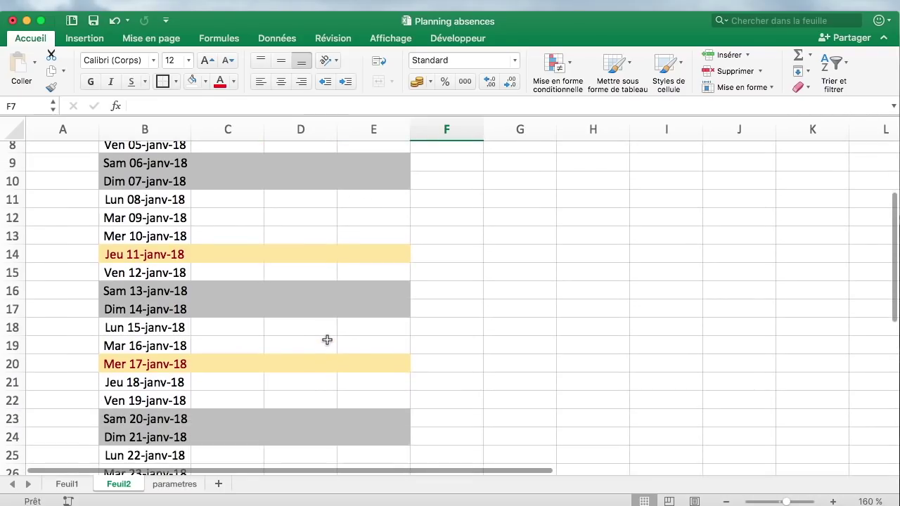
{"action": "left_click", "coordinate": [269, 340]}
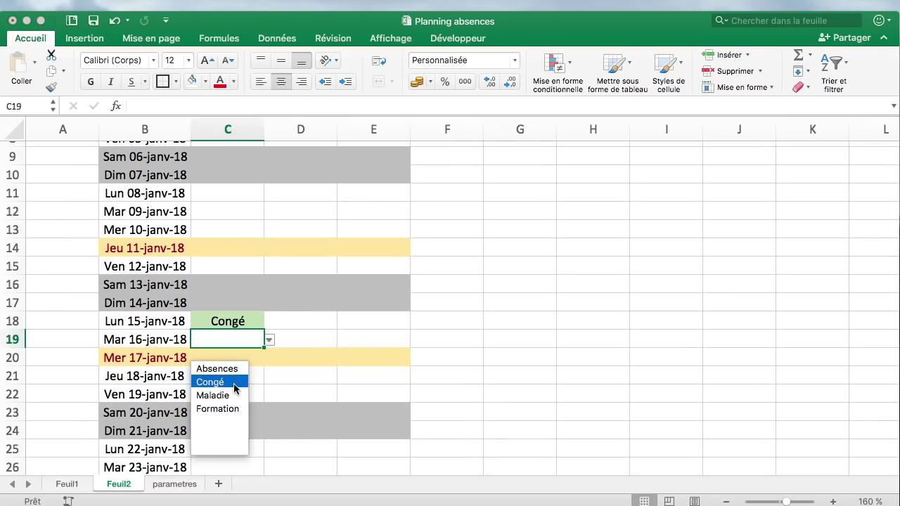
{"action": "left_click", "coordinate": [234, 384]}
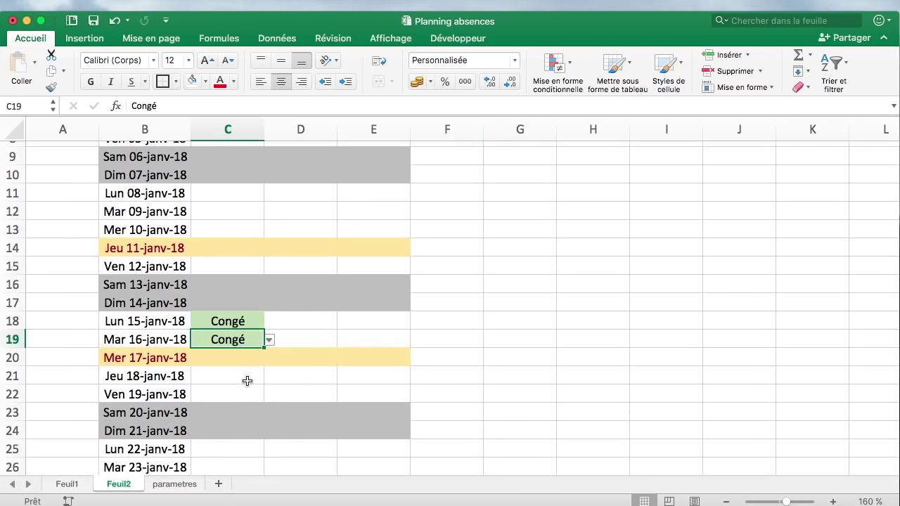
{"action": "left_click", "coordinate": [247, 382]}
{"action": "left_click", "coordinate": [270, 378]}
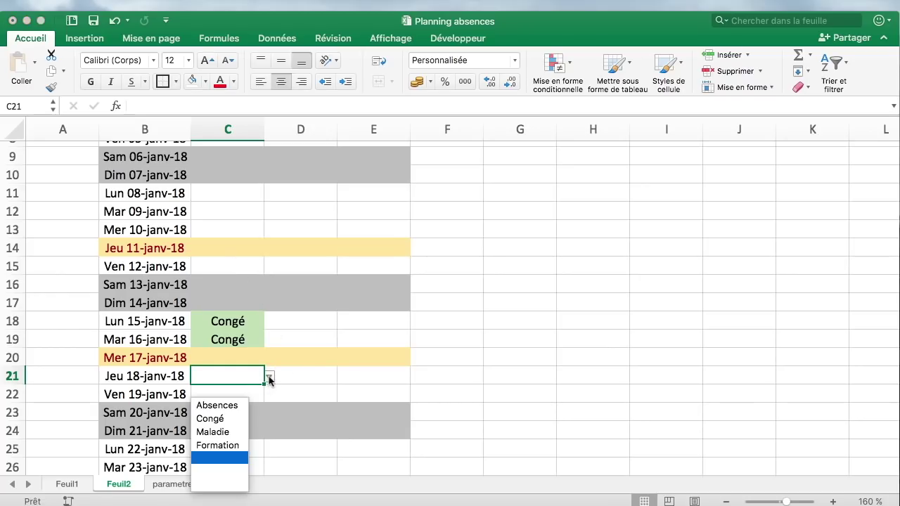
{"action": "left_click", "coordinate": [246, 420]}
{"action": "left_click", "coordinate": [260, 398]}
{"action": "left_click", "coordinate": [269, 395]}
{"action": "left_click", "coordinate": [243, 438]}
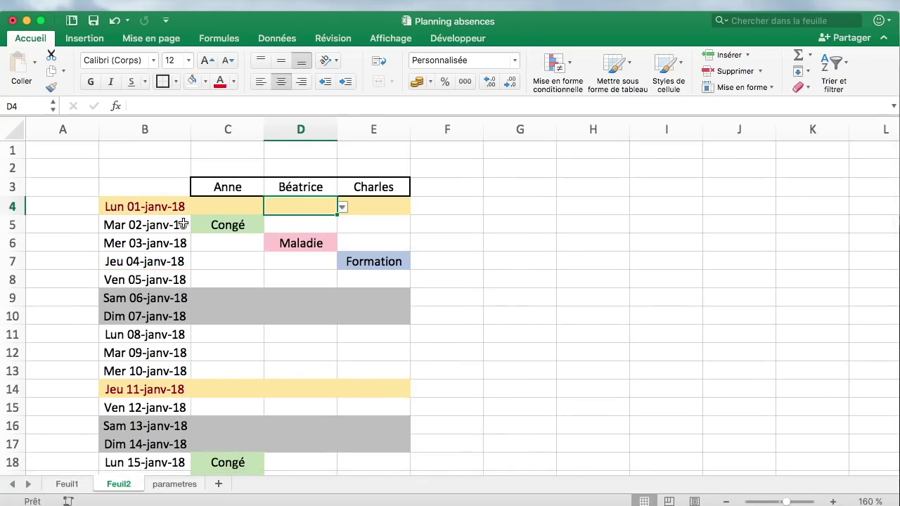
{"action": "left_click", "coordinate": [327, 257]}
{"action": "left_click", "coordinate": [433, 206]}
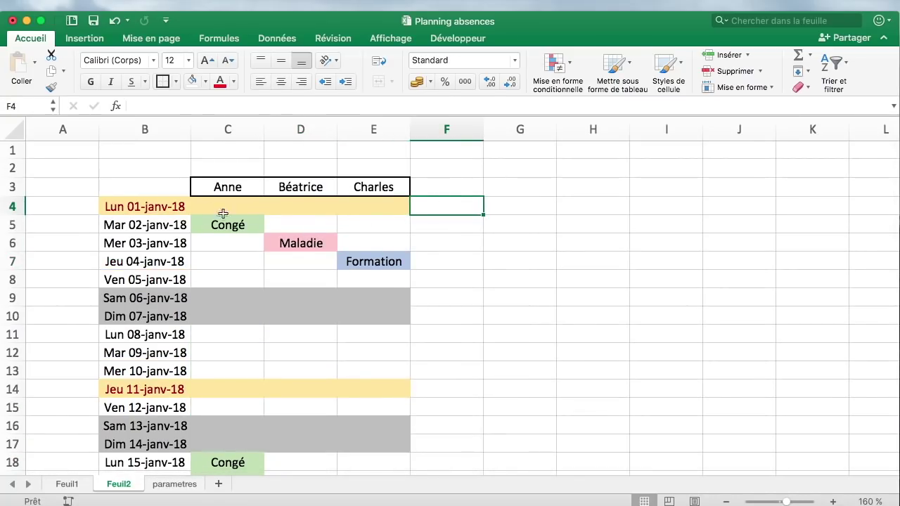
{"action": "left_click_drag", "start_coordinate": [147, 204], "coordinate": [382, 227]}
{"action": "left_click", "coordinate": [490, 243]}
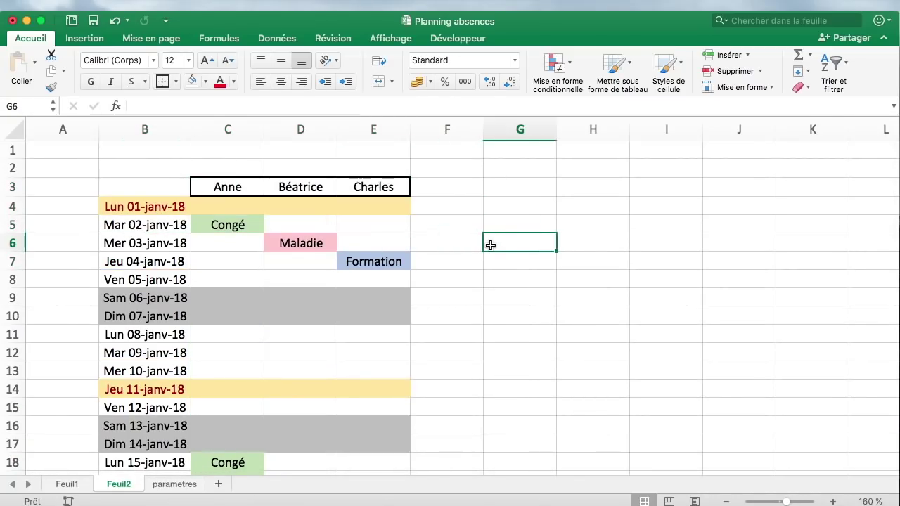
- Try freezing the panes above row 3, and release them again
{"action": "left_click", "coordinate": [390, 38]}
{"action": "left_click", "coordinate": [457, 65]}
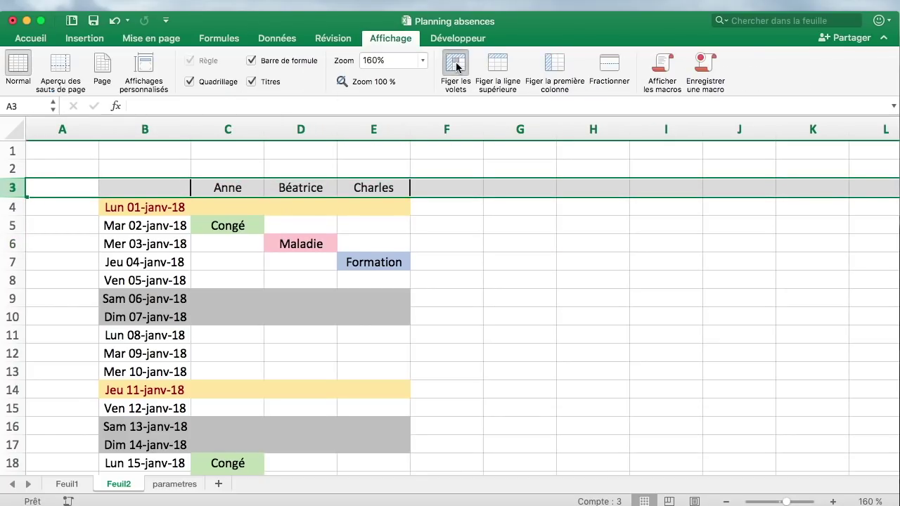
{"action": "left_click", "coordinate": [458, 260]}
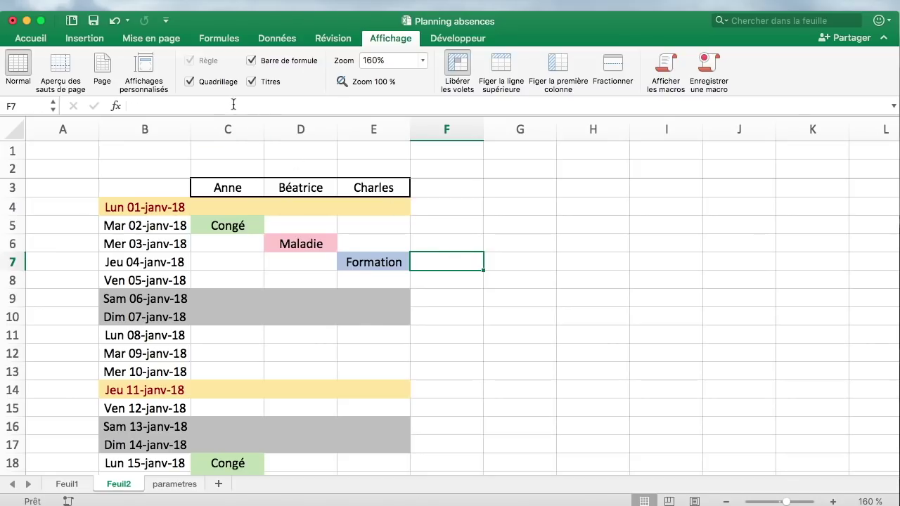
{"action": "left_click", "coordinate": [464, 83]}
- Freeze the panes above row 4 so the header row with the employee names stays in place, and check it by scrolling
{"action": "left_click", "coordinate": [11, 206]}
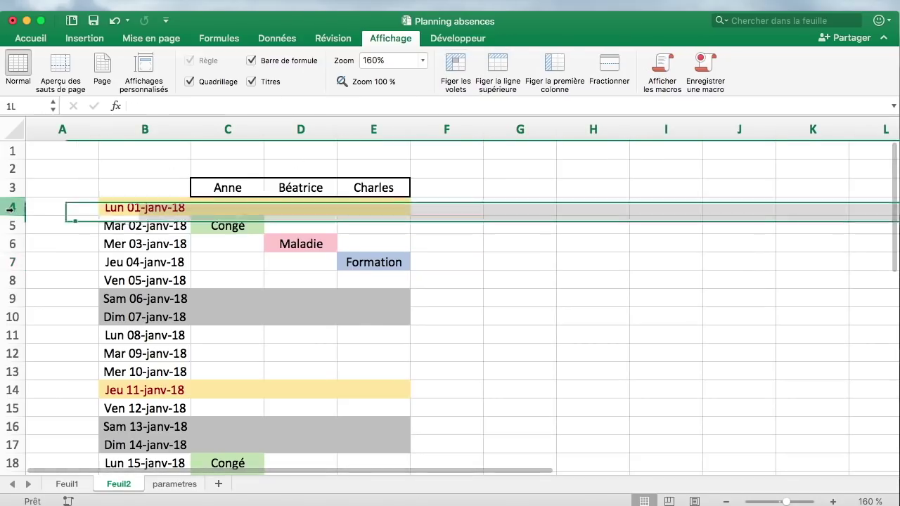
{"action": "left_click", "coordinate": [457, 65]}
{"action": "left_click", "coordinate": [447, 262]}
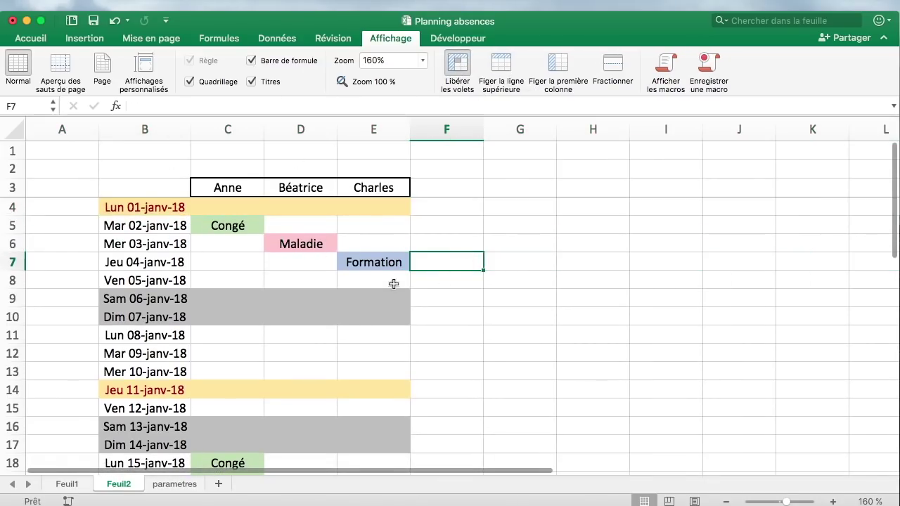
{"action": "left_click", "coordinate": [168, 226]}
{"action": "scroll", "coordinate": [301, 257], "scroll_direction": "down", "scroll_amount": 3}
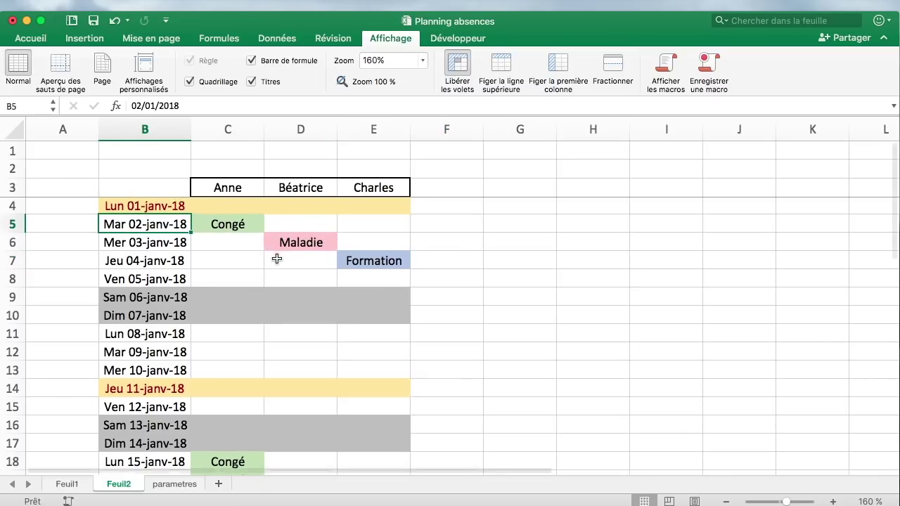
{"action": "scroll", "coordinate": [277, 259], "scroll_direction": "down", "scroll_amount": 5}
{"action": "scroll", "coordinate": [305, 265], "scroll_direction": "up", "scroll_amount": 8}
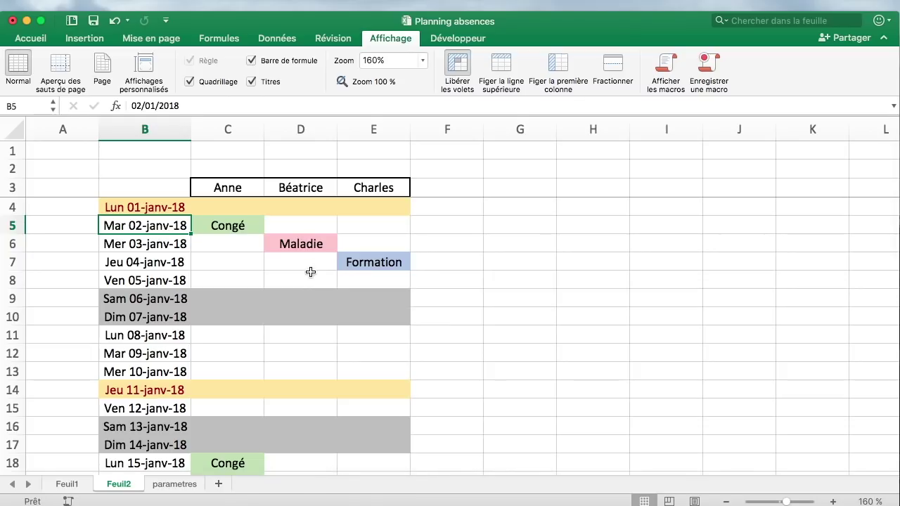
- Rename the Feuil2 sheet as Planning
{"action": "double_click", "coordinate": [126, 482]}
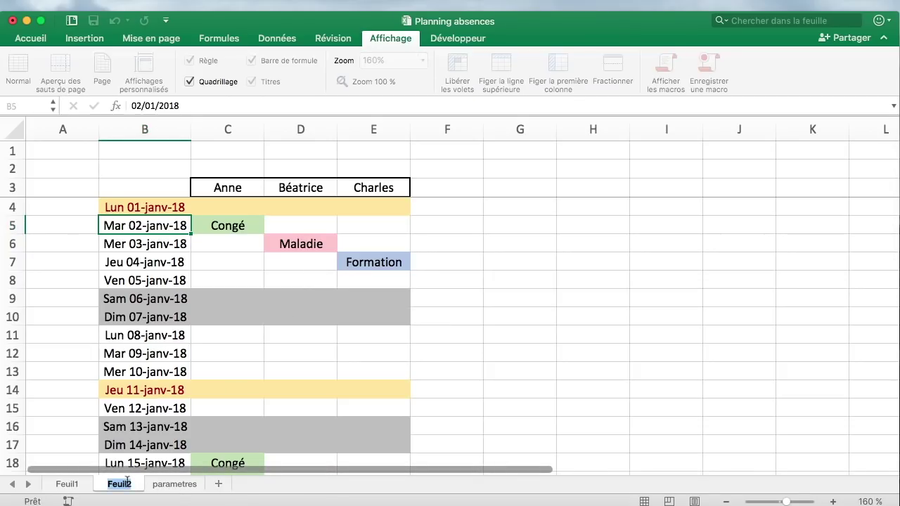
{"action": "type", "text": "Planning"}
{"action": "key", "text": "Return"}
- Set the zoom of the Feuil1 sheet to 160 % and rename the sheet as Résumé
{"action": "left_click", "coordinate": [67, 483]}
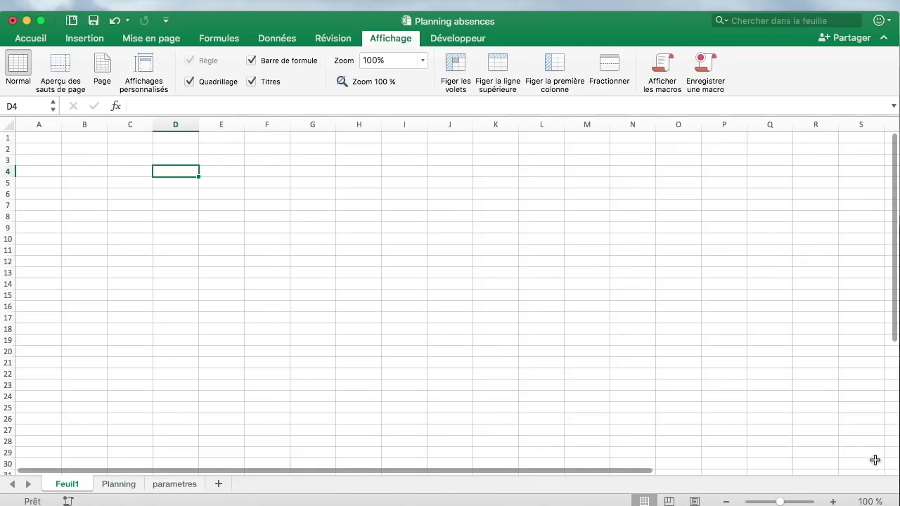
{"action": "left_click", "coordinate": [834, 501]}
{"action": "left_click", "coordinate": [834, 501]}
{"action": "left_click", "coordinate": [834, 501]}
{"action": "left_click", "coordinate": [834, 501]}
{"action": "left_click", "coordinate": [834, 501]}
{"action": "left_click", "coordinate": [834, 501]}
{"action": "double_click", "coordinate": [81, 484]}
{"action": "type", "text": "Résum"}
{"action": "key", "text": "Return"}
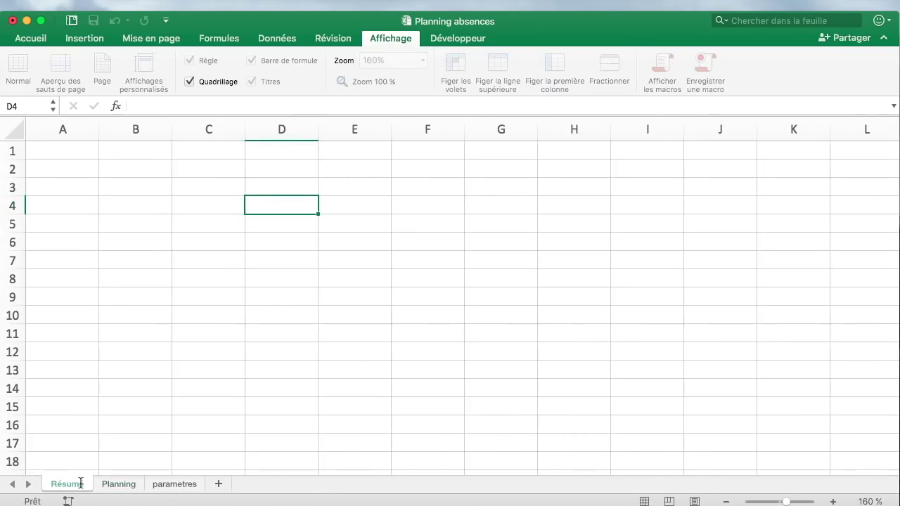
- Copy the Absences heading and its three absence types from the parametres sheet into the Résumé sheet, starting at cell B2
{"action": "left_click", "coordinate": [193, 485]}
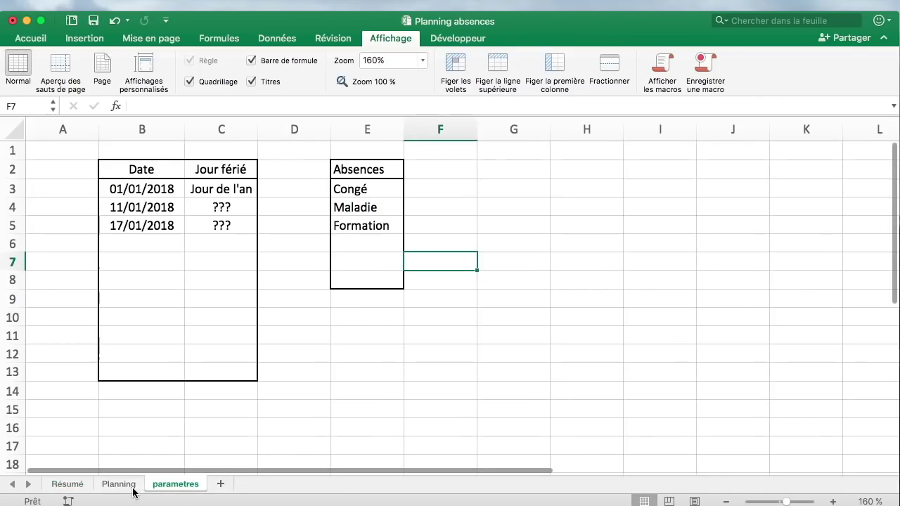
{"action": "left_click_drag", "start_coordinate": [373, 162], "coordinate": [370, 225]}
{"action": "key", "text": "super+c"}
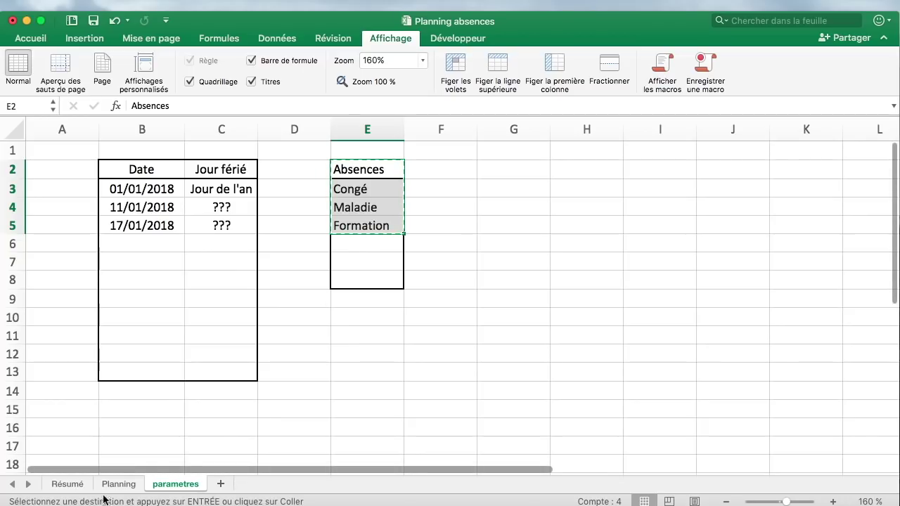
{"action": "left_click", "coordinate": [78, 485]}
{"action": "left_click", "coordinate": [92, 170]}
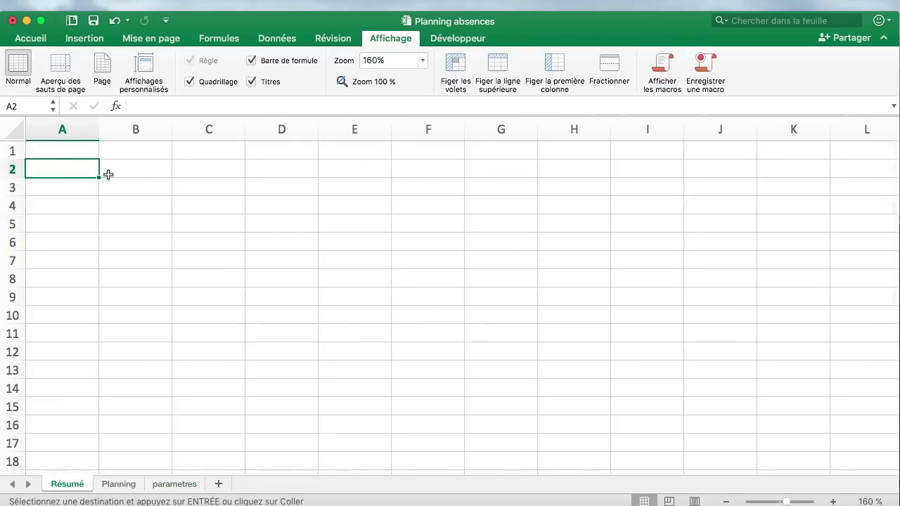
{"action": "left_click", "coordinate": [113, 171]}
- Copy the employee name headers C3:E3 from the Planning sheet into the Résumé sheet, starting at cell C2
{"action": "left_click", "coordinate": [125, 487]}
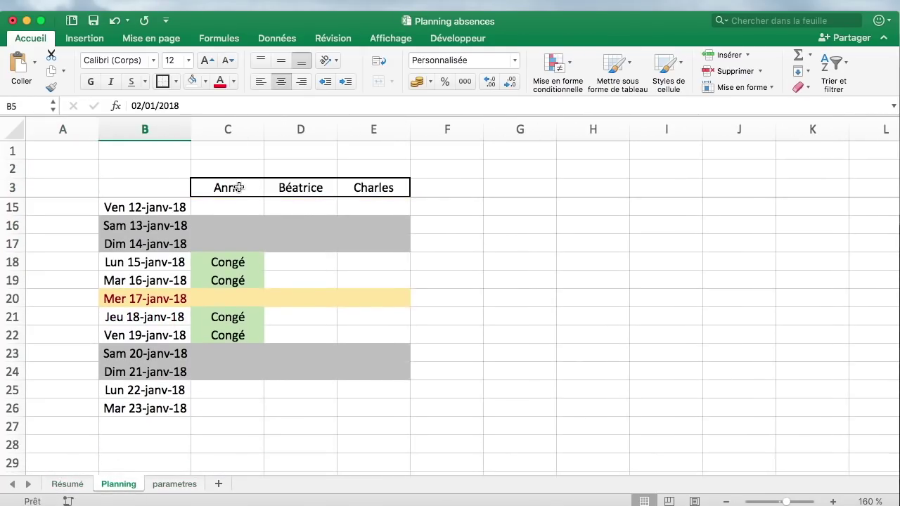
{"action": "left_click_drag", "start_coordinate": [238, 187], "coordinate": [373, 187]}
{"action": "left_click", "coordinate": [69, 485]}
{"action": "left_click", "coordinate": [240, 168]}
{"action": "type", "text": "="}
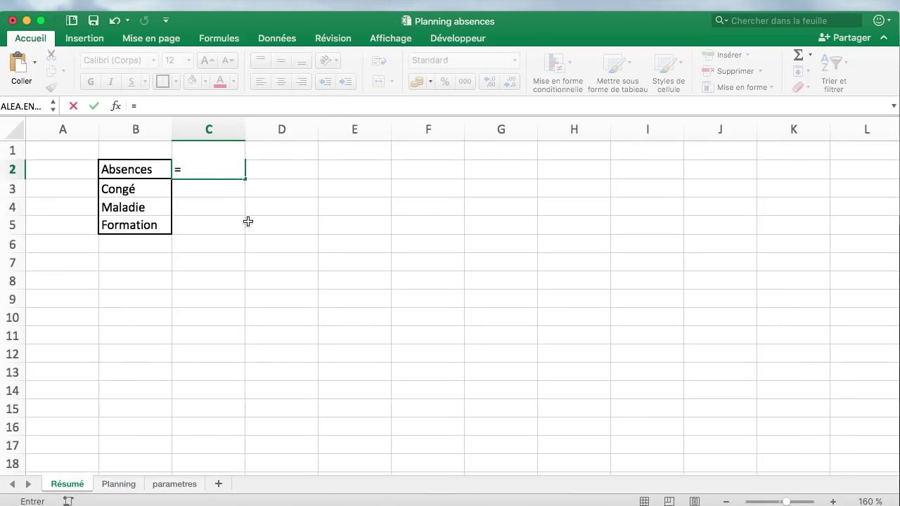
{"action": "key", "text": "Escape"}
{"action": "left_click", "coordinate": [118, 484]}
{"action": "key", "text": "super+c"}
{"action": "left_click", "coordinate": [68, 484]}
{"action": "key", "text": "super+v"}
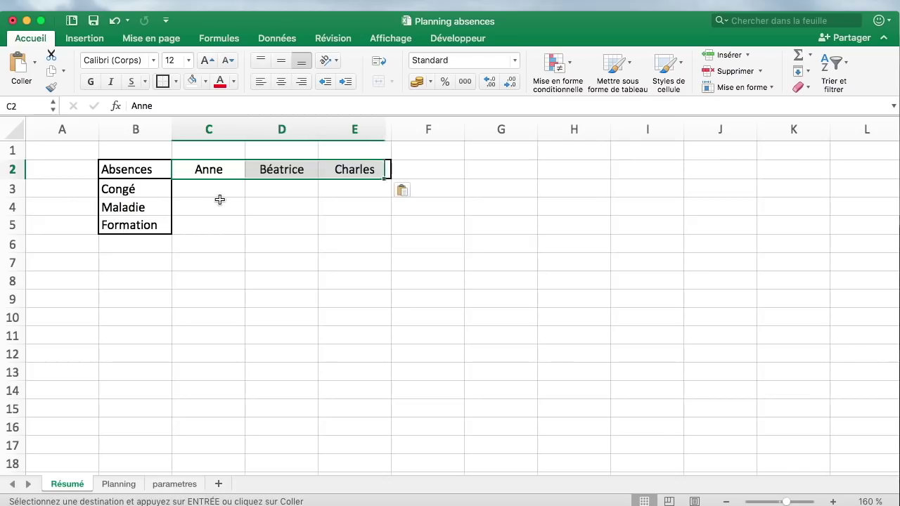
{"action": "left_click", "coordinate": [263, 279]}
{"action": "left_click", "coordinate": [232, 217]}
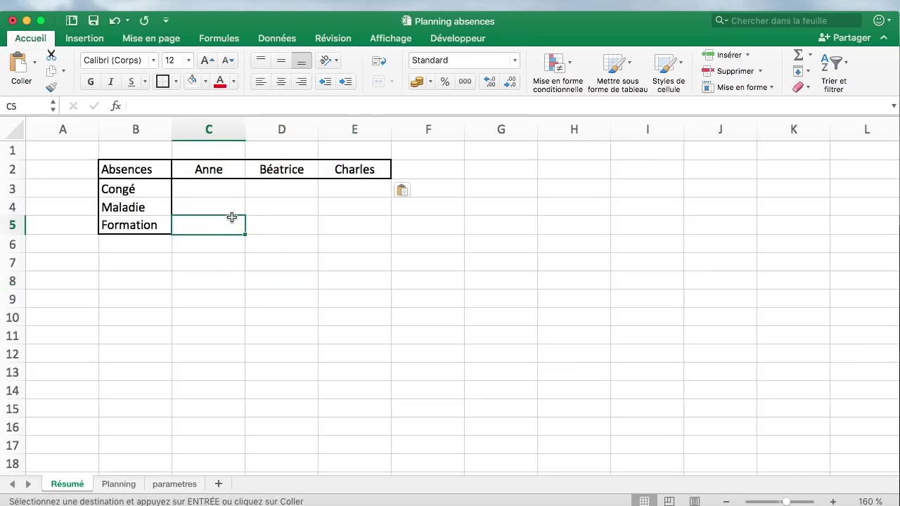
- On the Planning sheet, set the first employee's absence to Formation on 09-janv-18 (C12) and to Maladie on 05-janv-18 (C8)
{"action": "left_click", "coordinate": [128, 485]}
{"action": "scroll", "coordinate": [223, 298], "scroll_direction": "up", "scroll_amount": 5}
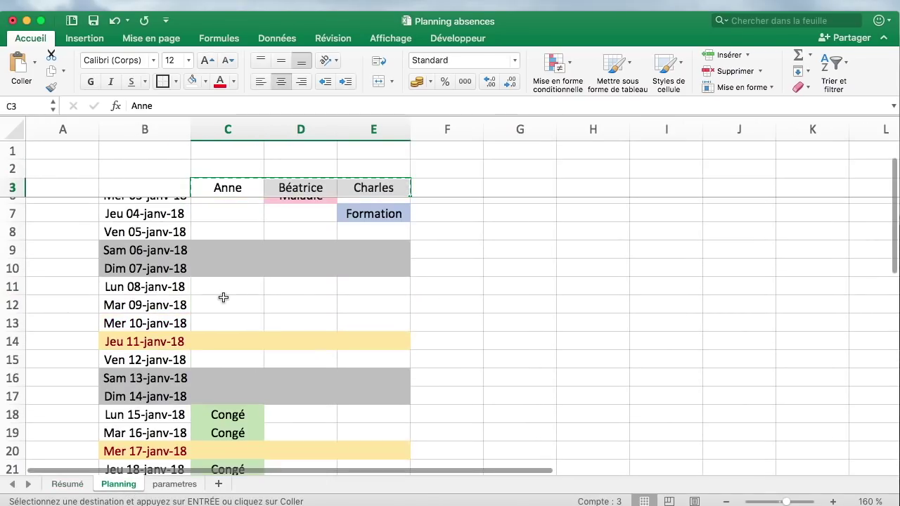
{"action": "left_click", "coordinate": [223, 299]}
{"action": "left_click", "coordinate": [269, 305]}
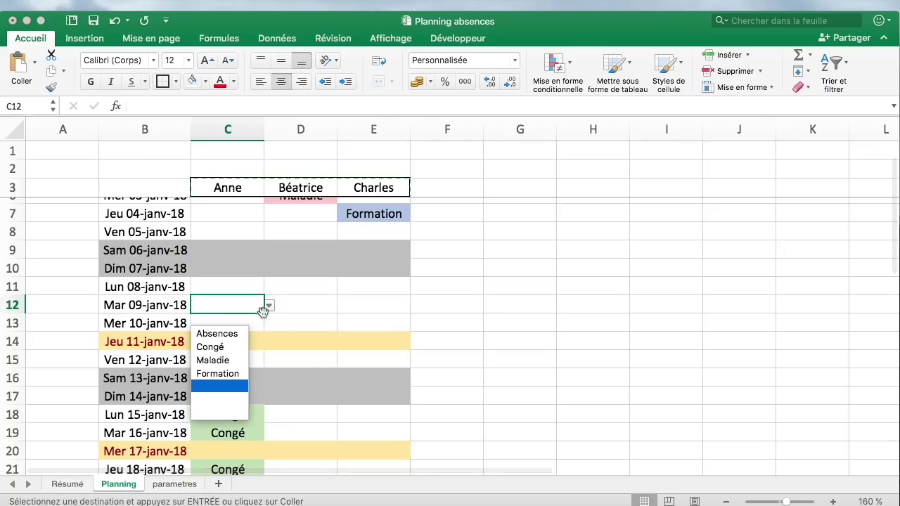
{"action": "left_click", "coordinate": [237, 375]}
{"action": "scroll", "coordinate": [260, 307], "scroll_direction": "up", "scroll_amount": 2}
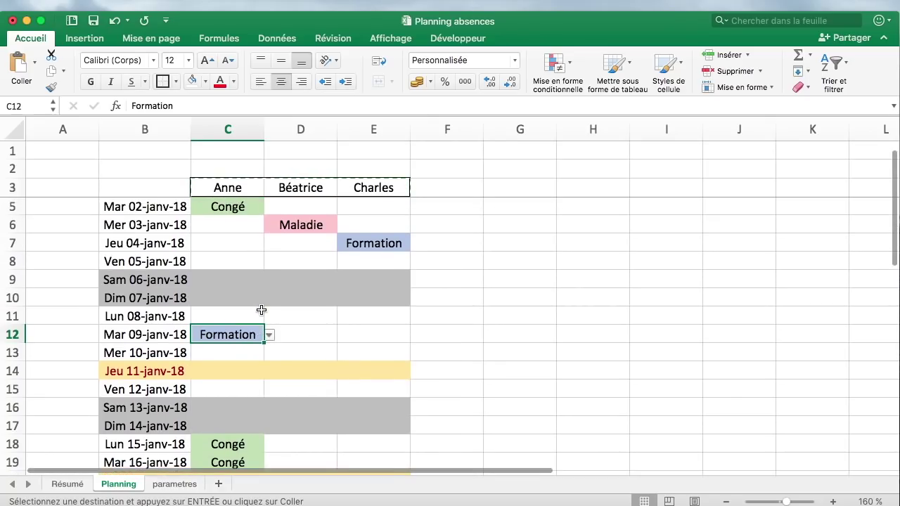
{"action": "left_click", "coordinate": [250, 263]}
{"action": "left_click", "coordinate": [269, 261]}
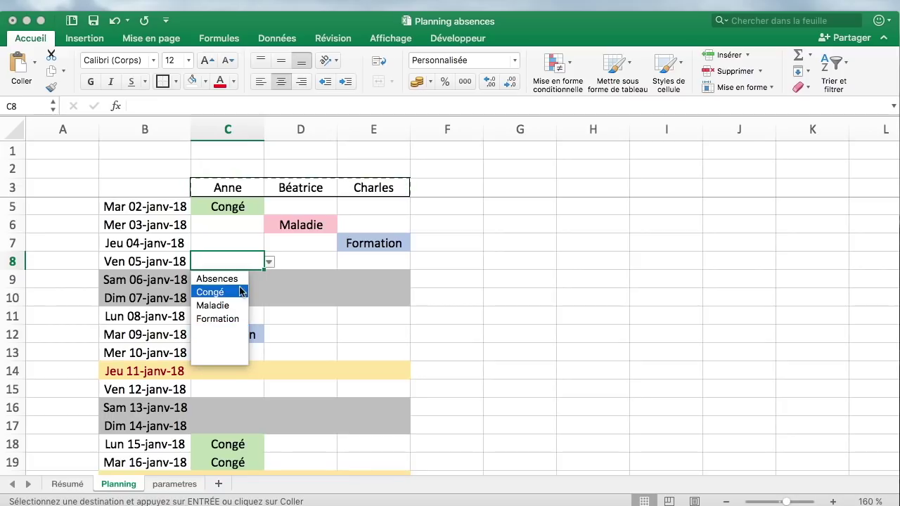
{"action": "left_click", "coordinate": [235, 303]}
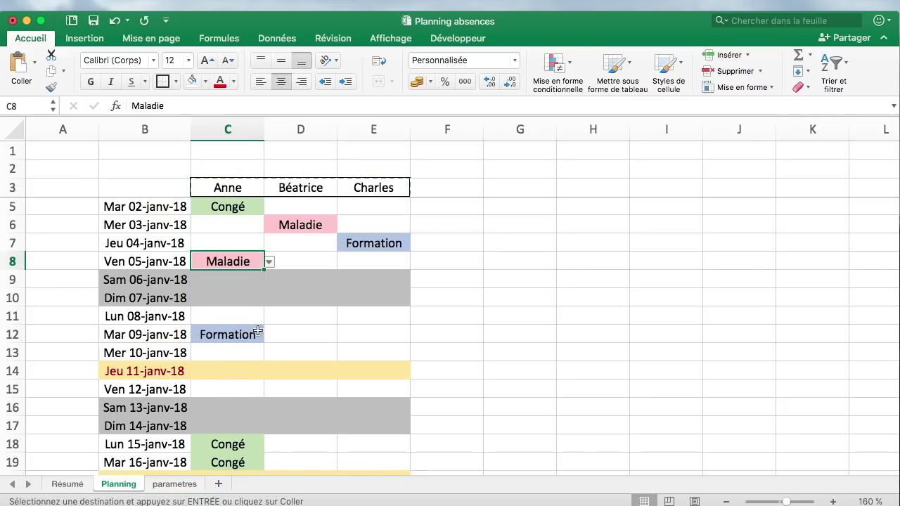
- Examine the Congé criterion on the Résumé sheet and the matching employee column C on the Planning sheet
{"action": "scroll", "coordinate": [248, 316], "scroll_direction": "down", "scroll_amount": 3}
{"action": "scroll", "coordinate": [247, 317], "scroll_direction": "down", "scroll_amount": 4}
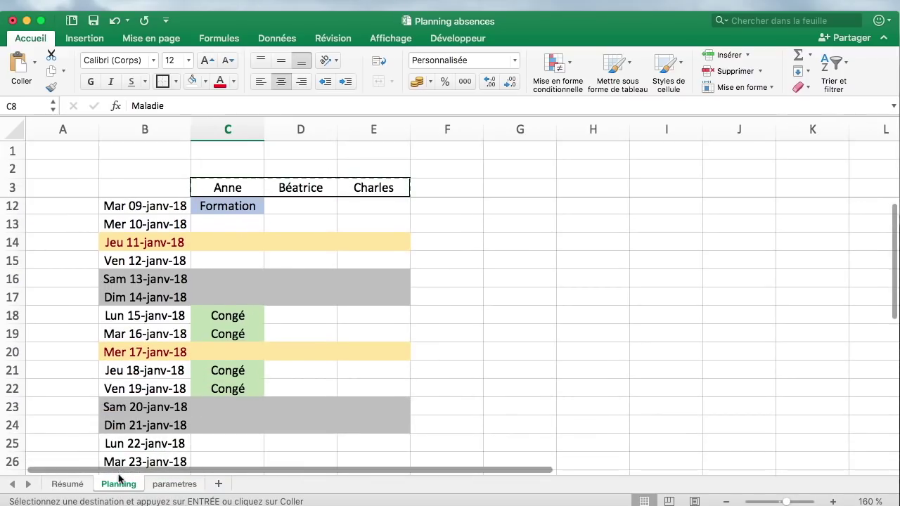
{"action": "left_click", "coordinate": [68, 484]}
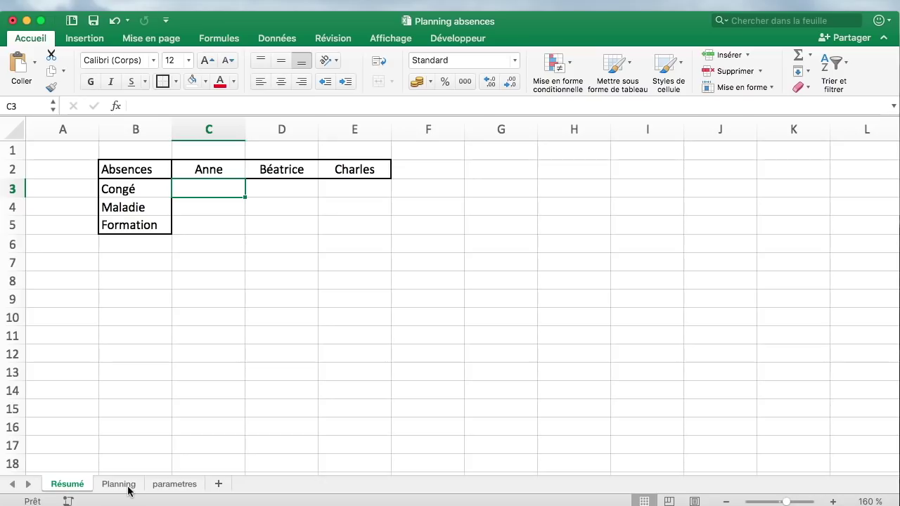
{"action": "left_click", "coordinate": [138, 188]}
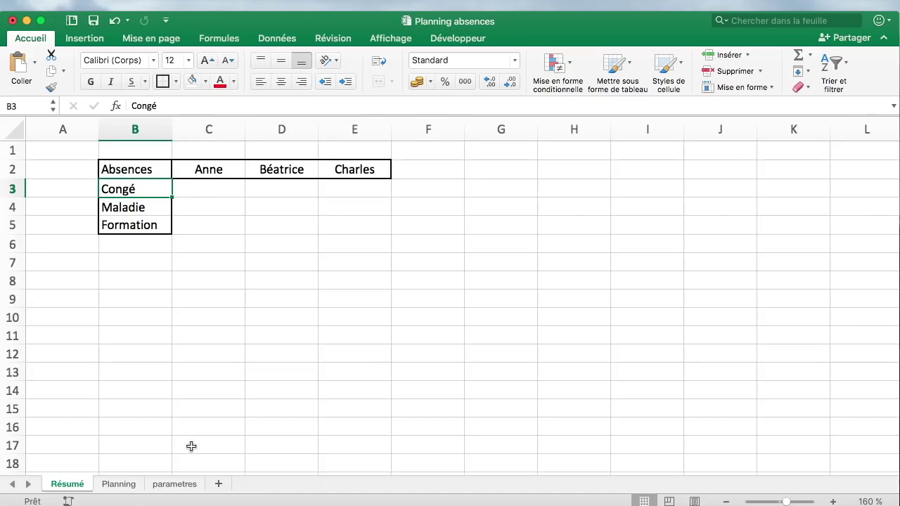
{"action": "left_click", "coordinate": [135, 485]}
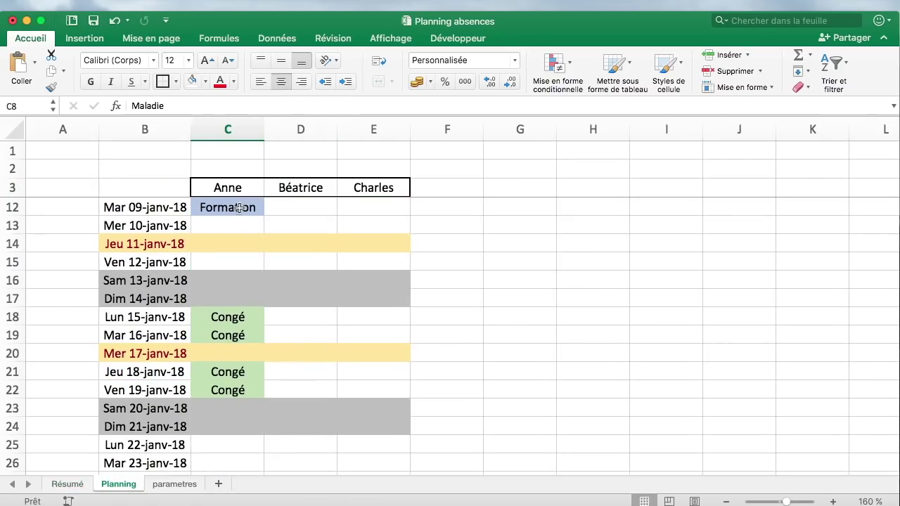
{"action": "left_click", "coordinate": [242, 131]}
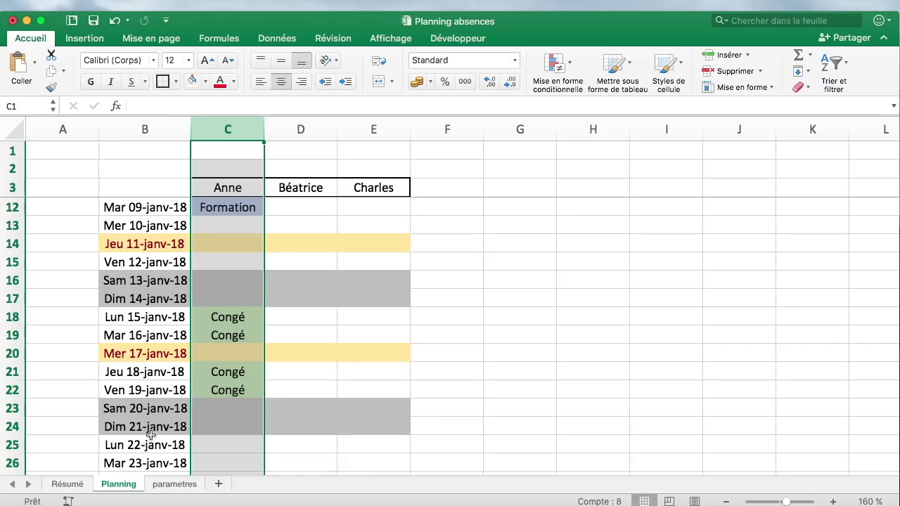
{"action": "left_click", "coordinate": [185, 486]}
{"action": "left_click", "coordinate": [78, 485]}
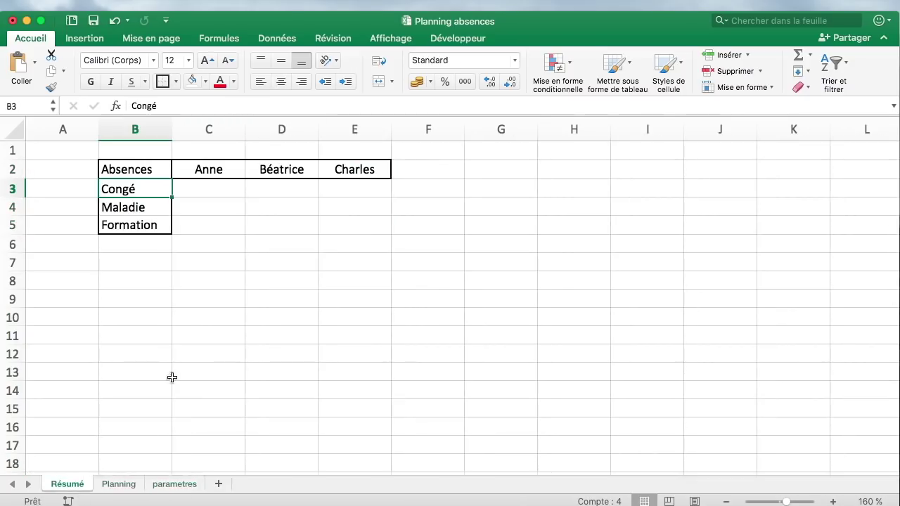
- Enter the formula =NB.SI(Planning!C:C;Résumé!B3) in cell C3 of the Résumé sheet to count the first employee's Congé days
{"action": "left_click", "coordinate": [227, 187]}
{"action": "type", "text": "=nb.si("}
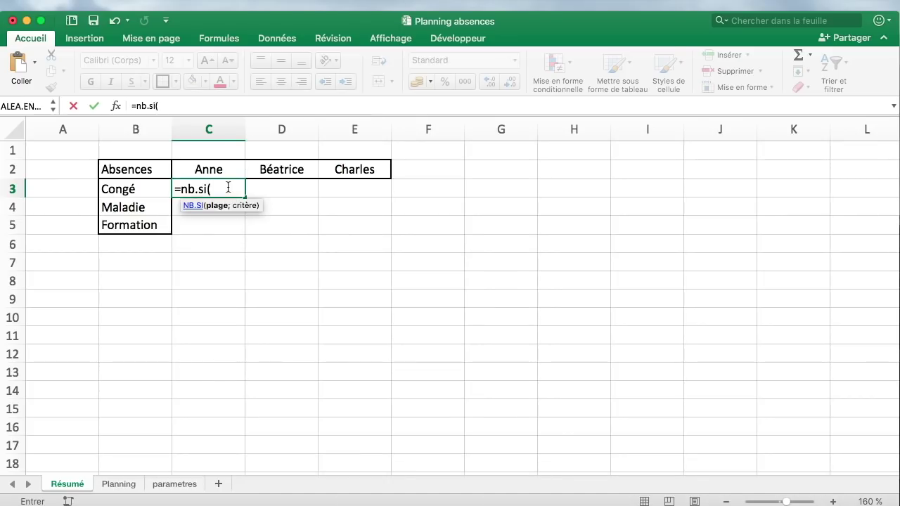
{"action": "left_click", "coordinate": [126, 490]}
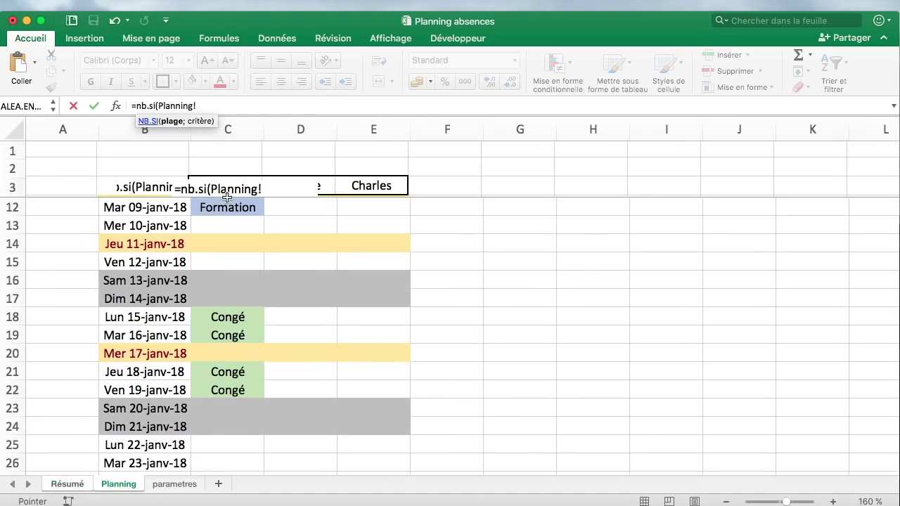
{"action": "left_click", "coordinate": [244, 128]}
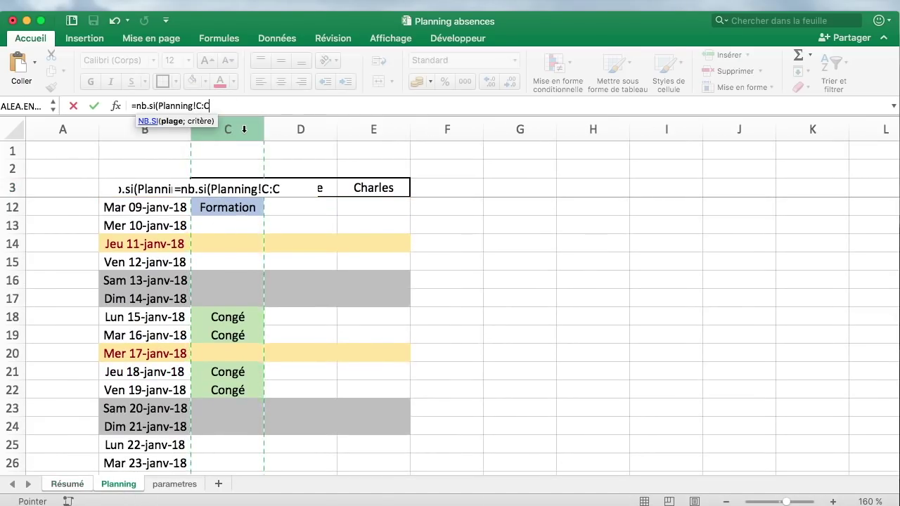
{"action": "type", "text": ";"}
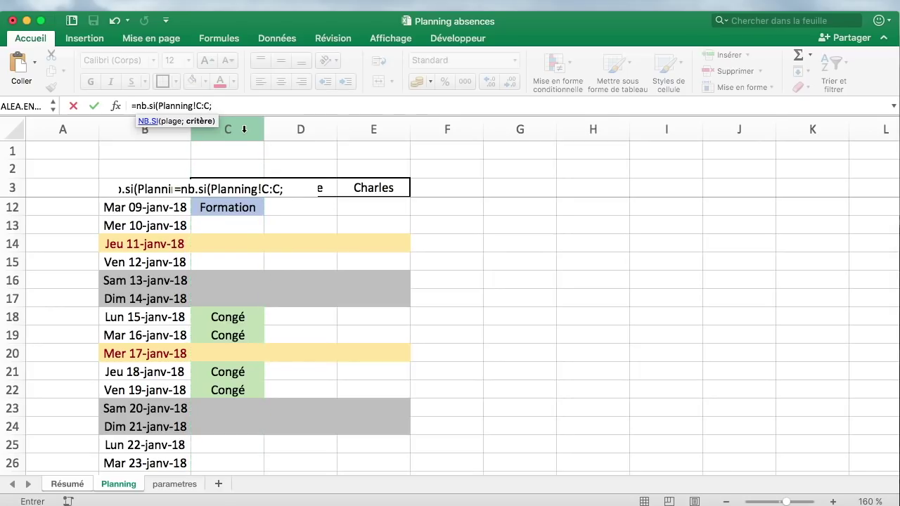
{"action": "left_click", "coordinate": [81, 484]}
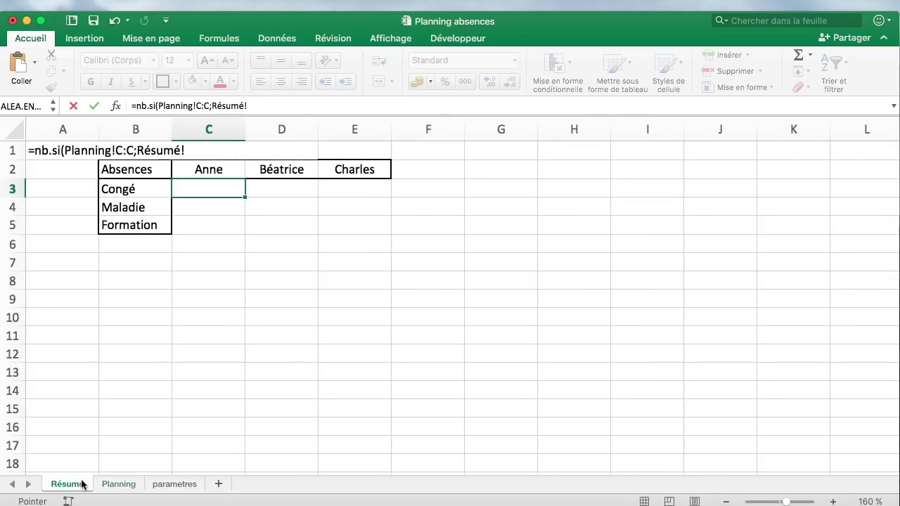
{"action": "left_click", "coordinate": [153, 190]}
{"action": "type", "text": ")"}
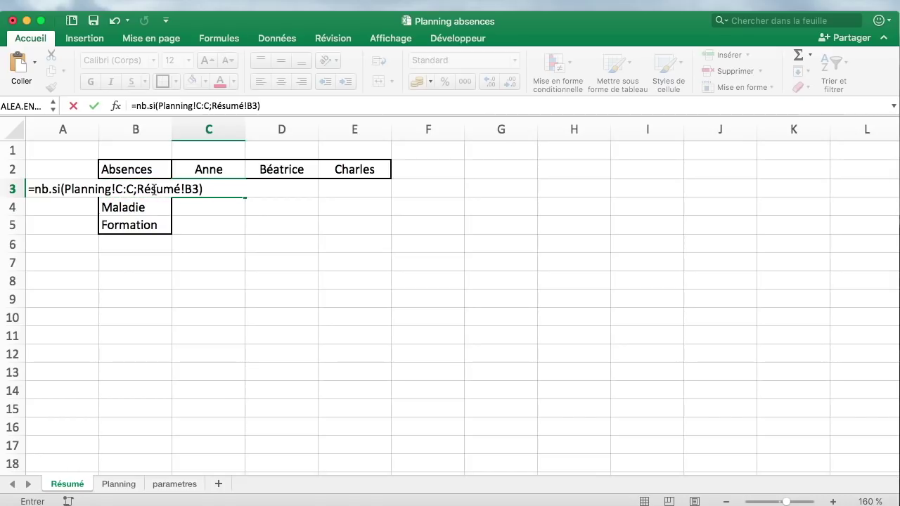
{"action": "key", "text": "Return"}
{"action": "left_click", "coordinate": [154, 189]}
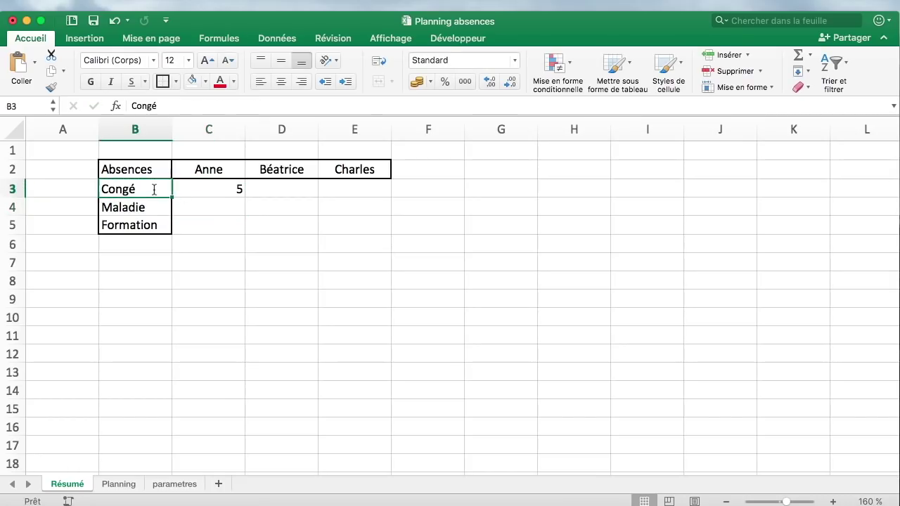
- Lock the criterion's column in the C3 formula so it reads =NB.SI(Planning!C:C;Résumé!$B3)
{"action": "double_click", "coordinate": [229, 191]}
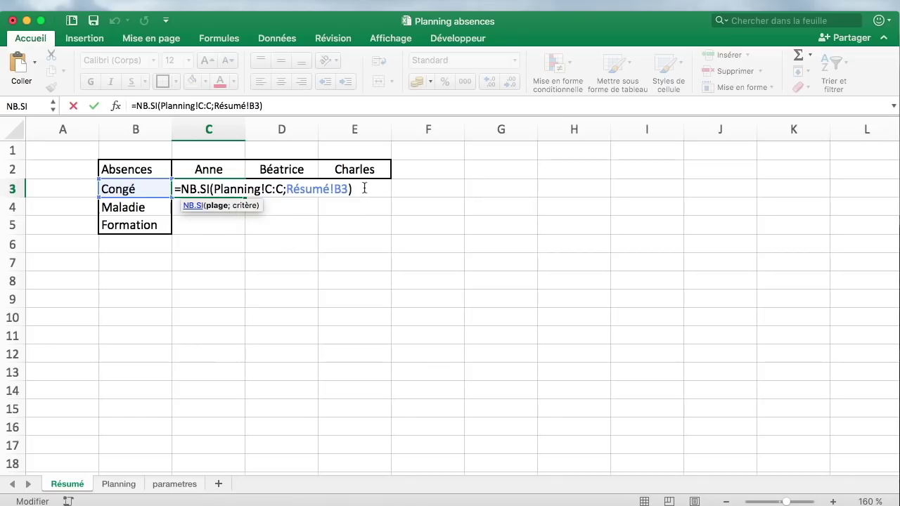
{"action": "left_click", "coordinate": [336, 189]}
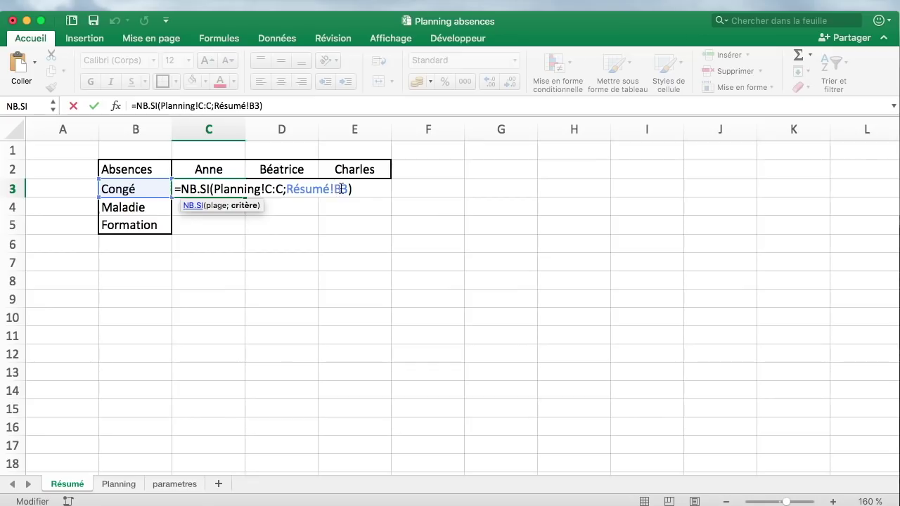
{"action": "type", "text": "$"}
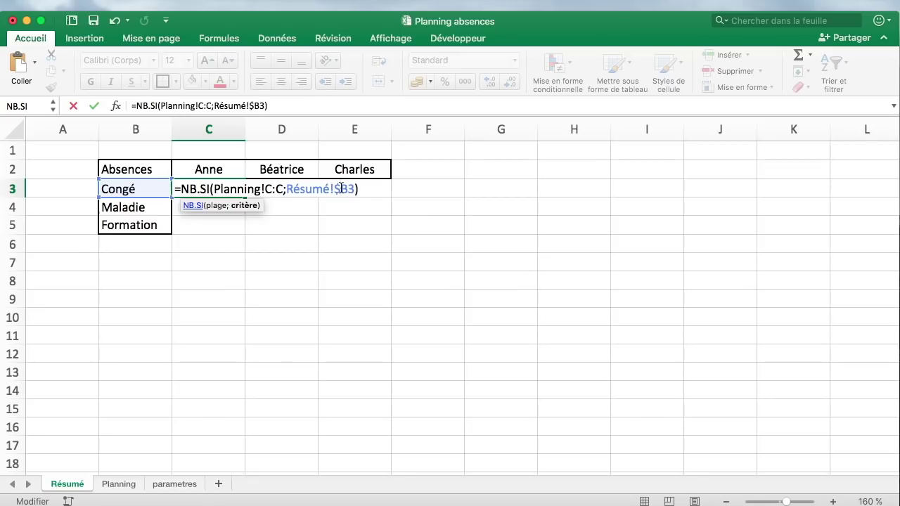
{"action": "key", "text": "Return"}
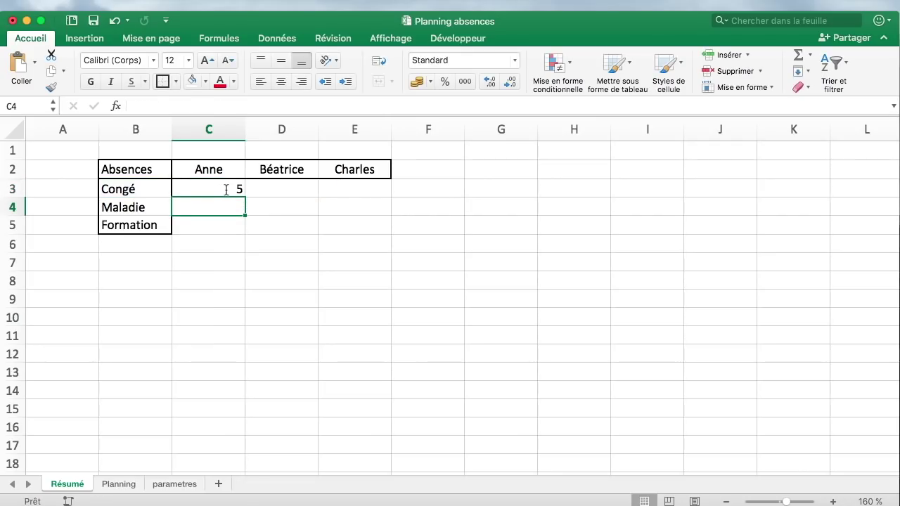
- Fill the NB.SI formula from C3 over the whole summary table down to E5
{"action": "left_click", "coordinate": [258, 187]}
{"action": "left_click", "coordinate": [236, 192]}
{"action": "left_click_drag", "start_coordinate": [245, 198], "coordinate": [387, 230]}
{"action": "left_click", "coordinate": [367, 277]}
- Check the absence counts in the Résumé table against the entries on the Planning sheet
{"action": "left_click", "coordinate": [236, 189]}
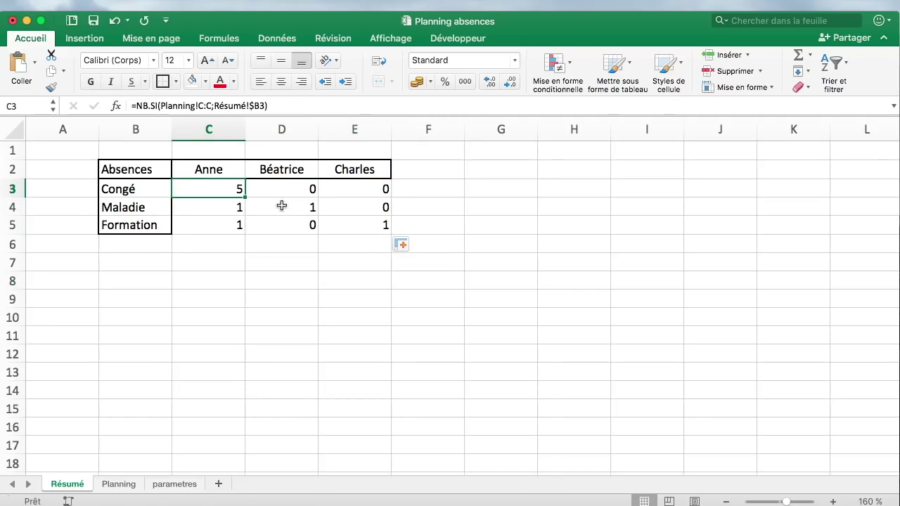
{"action": "left_click_drag", "start_coordinate": [227, 209], "coordinate": [222, 231]}
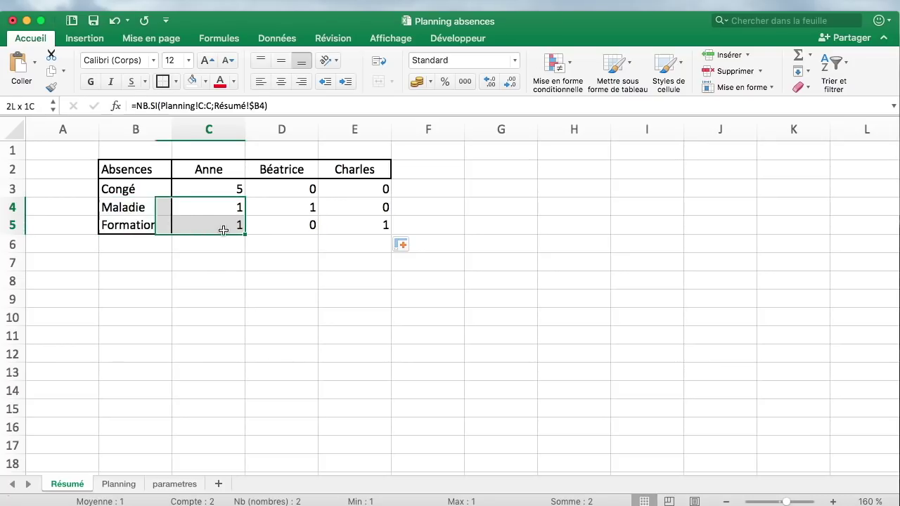
{"action": "left_click", "coordinate": [128, 488]}
{"action": "left_click", "coordinate": [242, 318]}
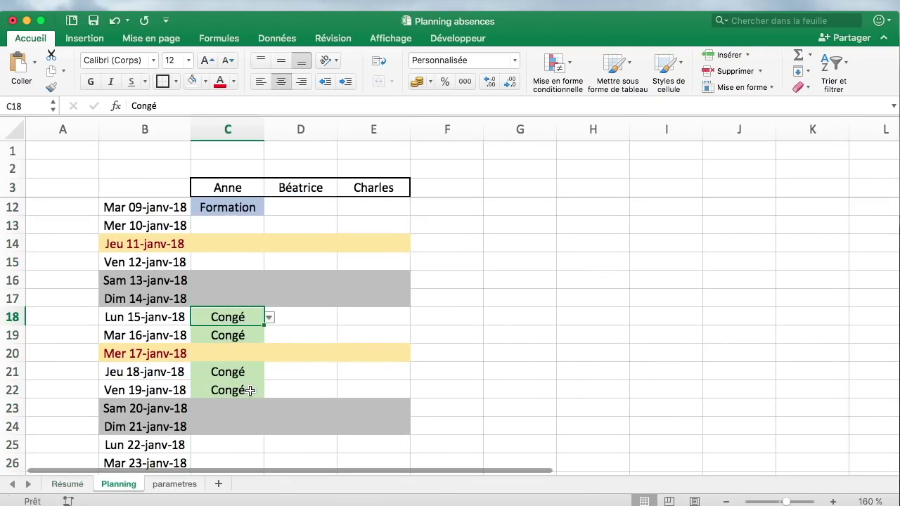
{"action": "scroll", "coordinate": [249, 388], "scroll_direction": "down", "scroll_amount": 1}
{"action": "scroll", "coordinate": [249, 358], "scroll_direction": "up", "scroll_amount": 5}
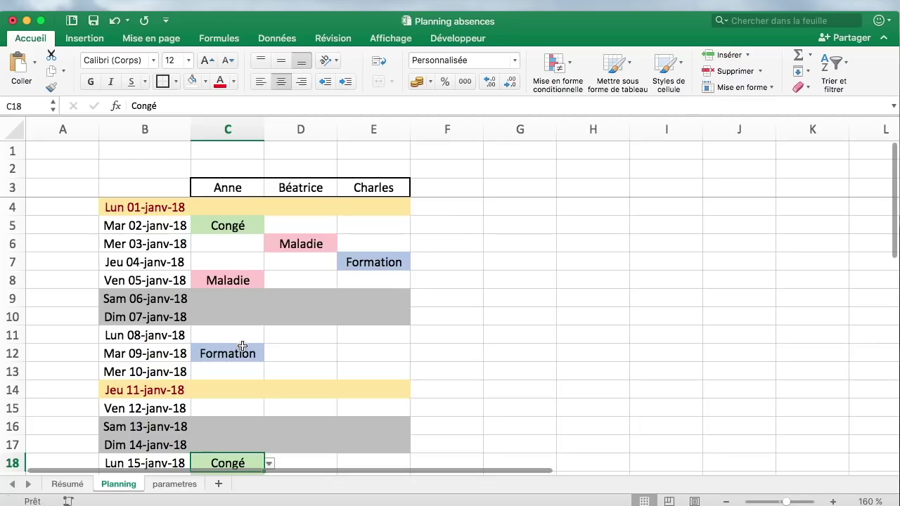
{"action": "left_click", "coordinate": [308, 248]}
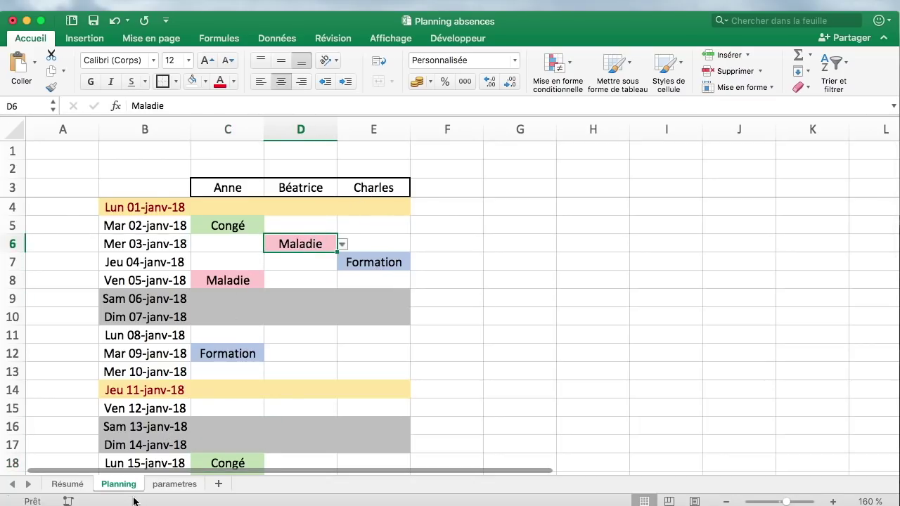
{"action": "left_click", "coordinate": [83, 487]}
{"action": "left_click", "coordinate": [302, 210]}
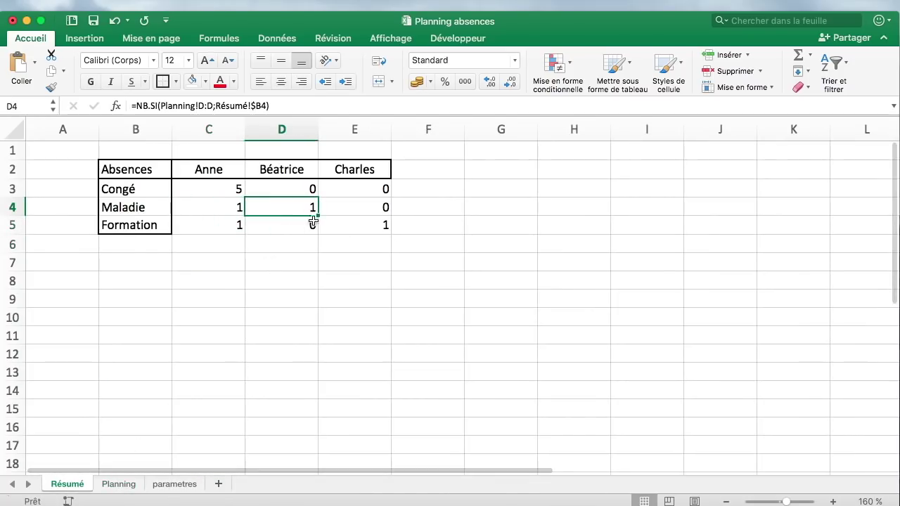
- Centre the counts in C3:E5 of the Résumé table and frame them with a thick outside border
{"action": "left_click", "coordinate": [357, 226]}
{"action": "left_click", "coordinate": [380, 257]}
{"action": "left_click", "coordinate": [234, 287]}
{"action": "left_click", "coordinate": [230, 259]}
{"action": "left_click", "coordinate": [241, 244]}
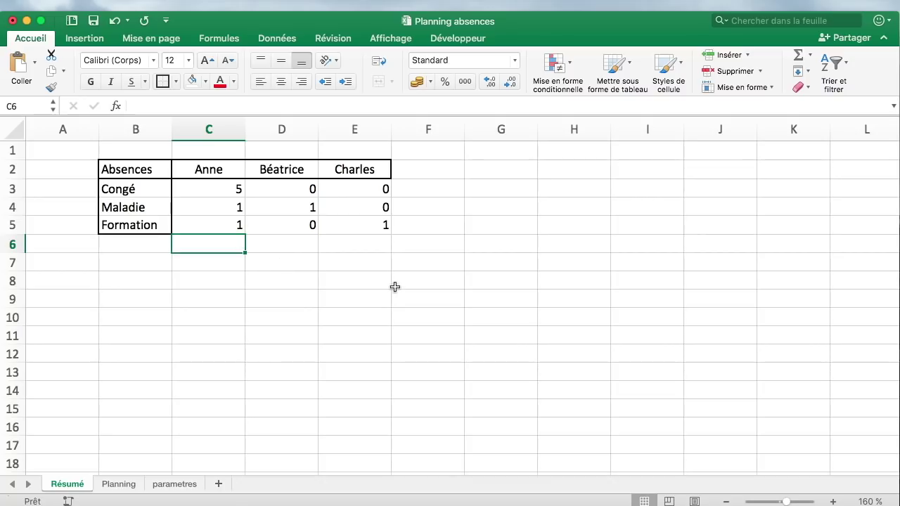
{"action": "left_click_drag", "start_coordinate": [232, 188], "coordinate": [362, 226]}
{"action": "left_click", "coordinate": [280, 87]}
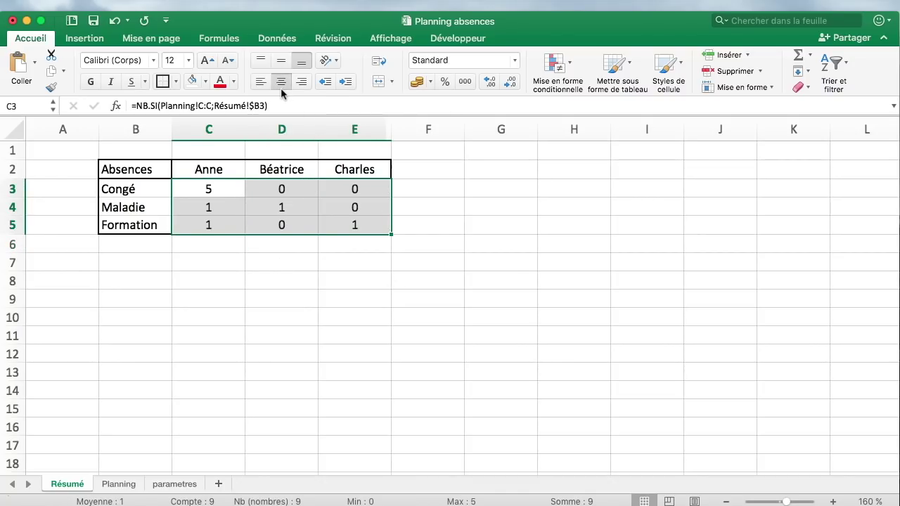
{"action": "left_click", "coordinate": [262, 294]}
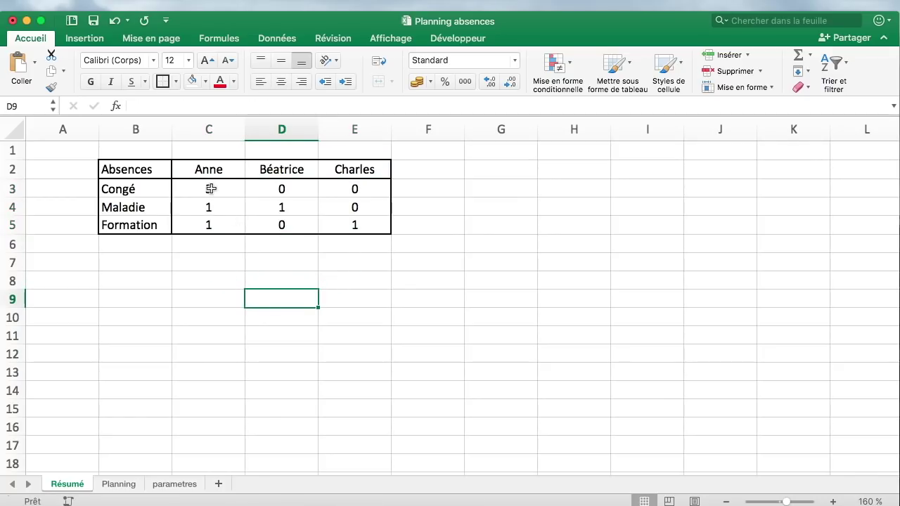
{"action": "left_click_drag", "start_coordinate": [210, 188], "coordinate": [357, 224]}
{"action": "left_click", "coordinate": [329, 279]}
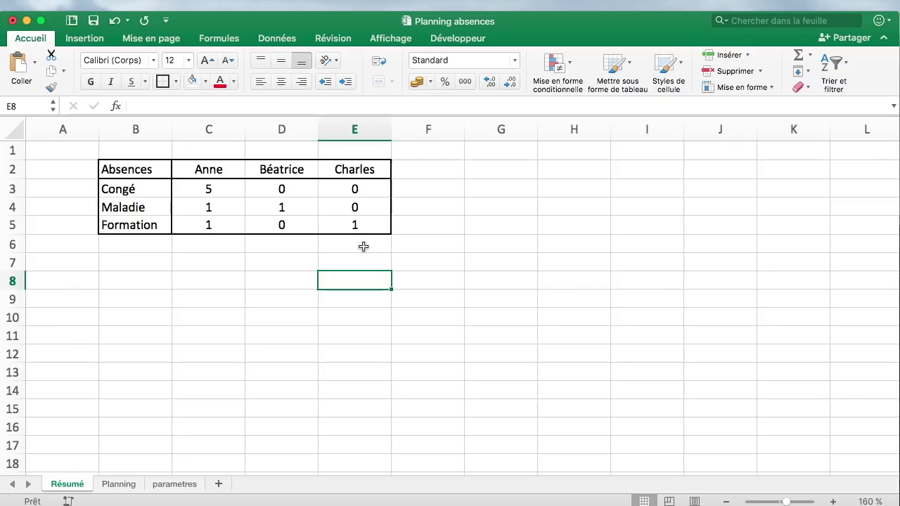
- Review the NB.SI formula in C3 of the Résumé sheet against the Planning sheet column it counts
{"action": "left_click", "coordinate": [209, 223]}
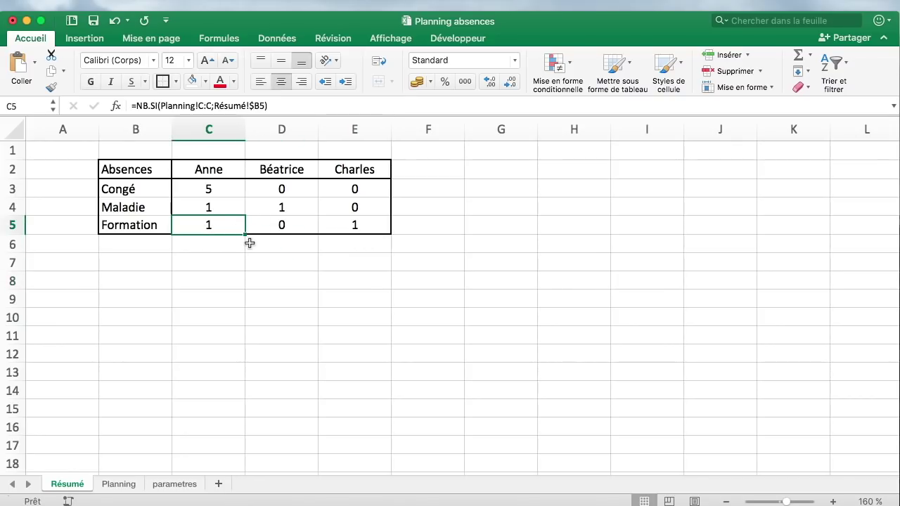
{"action": "left_click", "coordinate": [124, 486]}
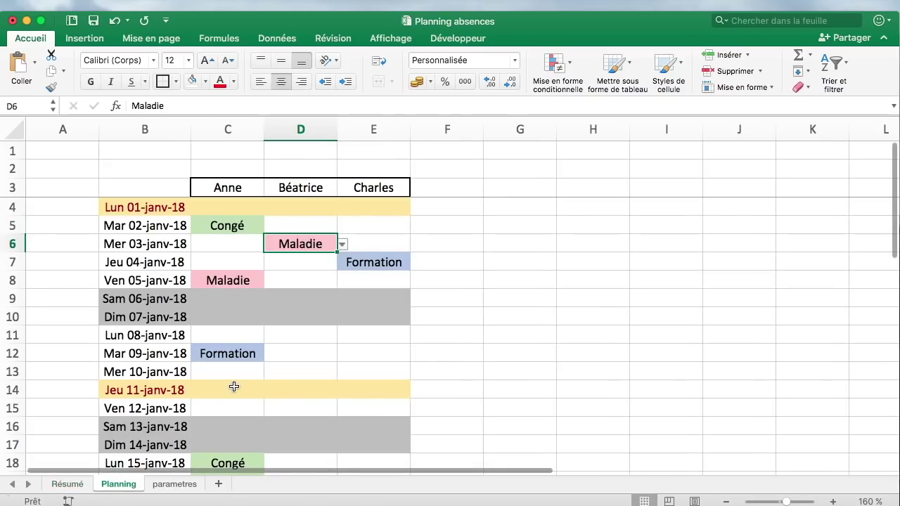
{"action": "left_click", "coordinate": [67, 484]}
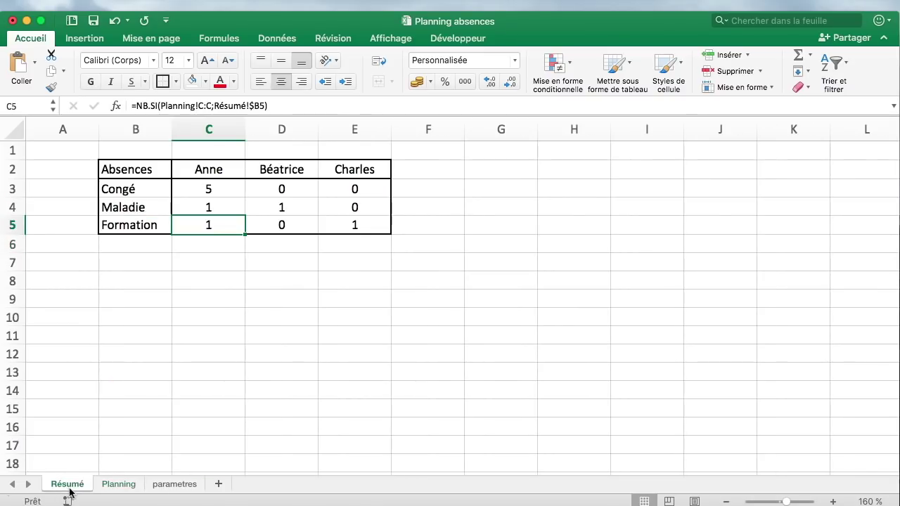
{"action": "left_click", "coordinate": [215, 205]}
{"action": "double_click", "coordinate": [224, 191]}
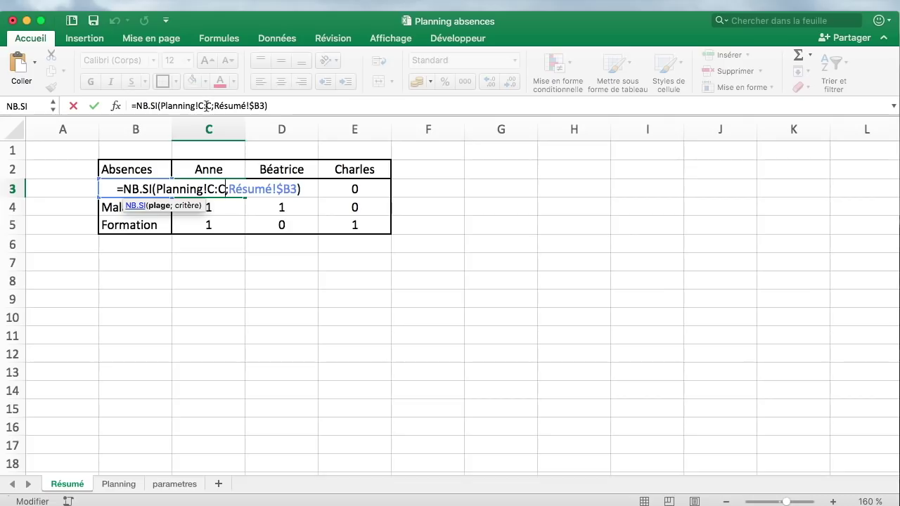
{"action": "key", "text": "Escape"}
- Examine the Planning sheet's calendar down to its last dated row
{"action": "left_click", "coordinate": [118, 484]}
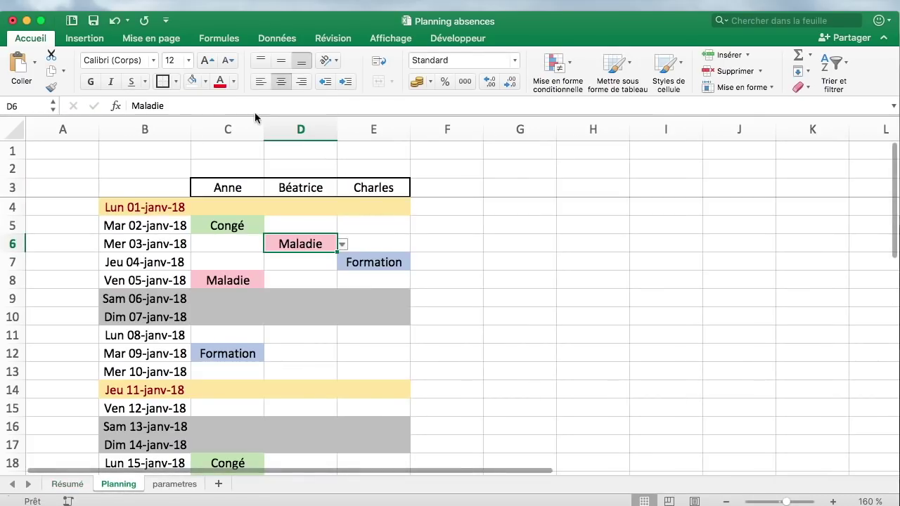
{"action": "left_click", "coordinate": [261, 329]}
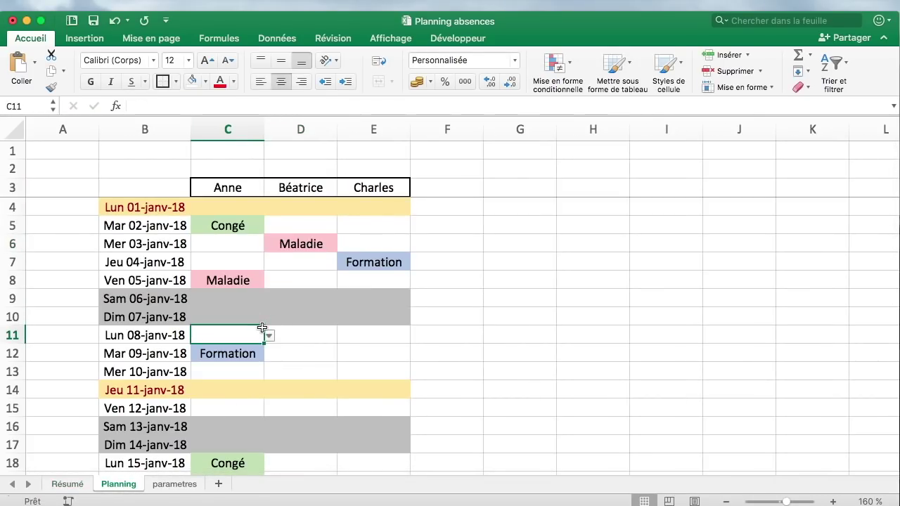
{"action": "scroll", "coordinate": [256, 330], "scroll_direction": "down", "scroll_amount": 7}
{"action": "left_click_drag", "start_coordinate": [159, 314], "coordinate": [391, 456]}
{"action": "scroll", "coordinate": [345, 339], "scroll_direction": "down", "scroll_amount": 3}
{"action": "scroll", "coordinate": [345, 339], "scroll_direction": "up", "scroll_amount": 5}
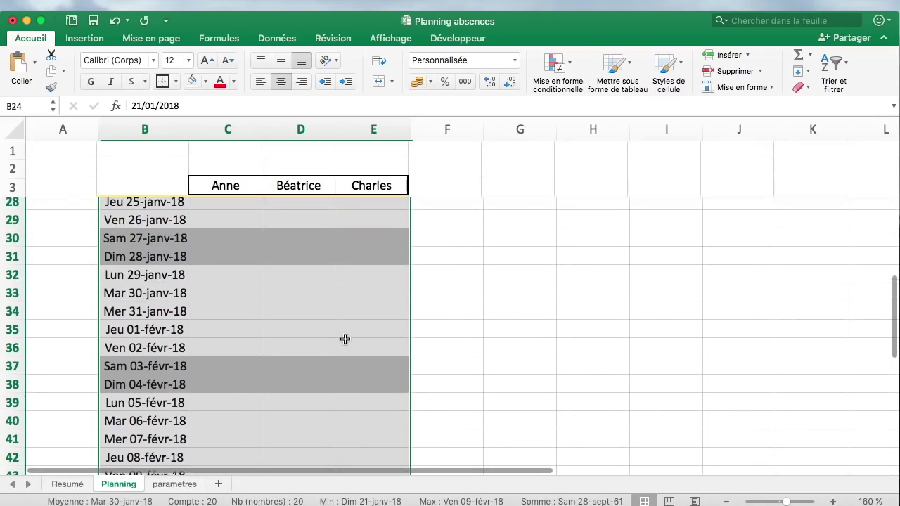
{"action": "scroll", "coordinate": [331, 341], "scroll_direction": "down", "scroll_amount": 3}
{"action": "scroll", "coordinate": [314, 341], "scroll_direction": "down", "scroll_amount": 1}
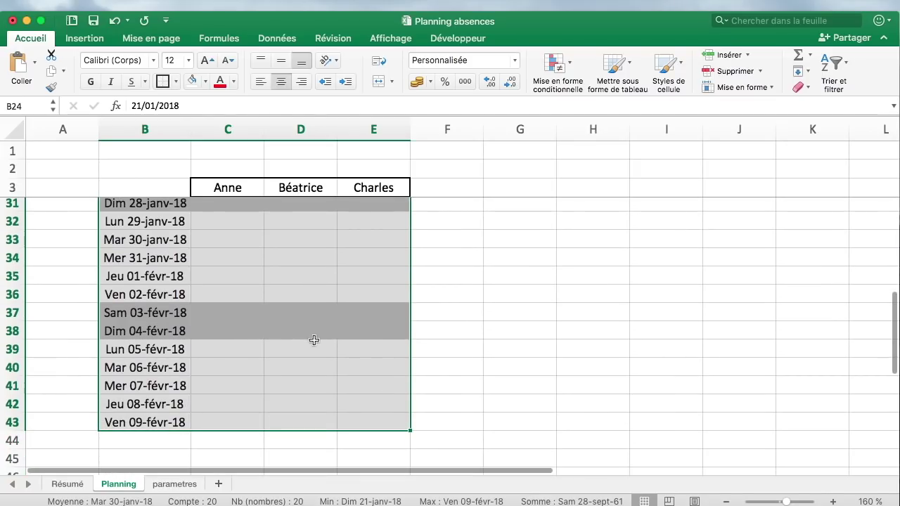
{"action": "scroll", "coordinate": [313, 340], "scroll_direction": "up", "scroll_amount": 7}
{"action": "scroll", "coordinate": [330, 326], "scroll_direction": "up", "scroll_amount": 2}
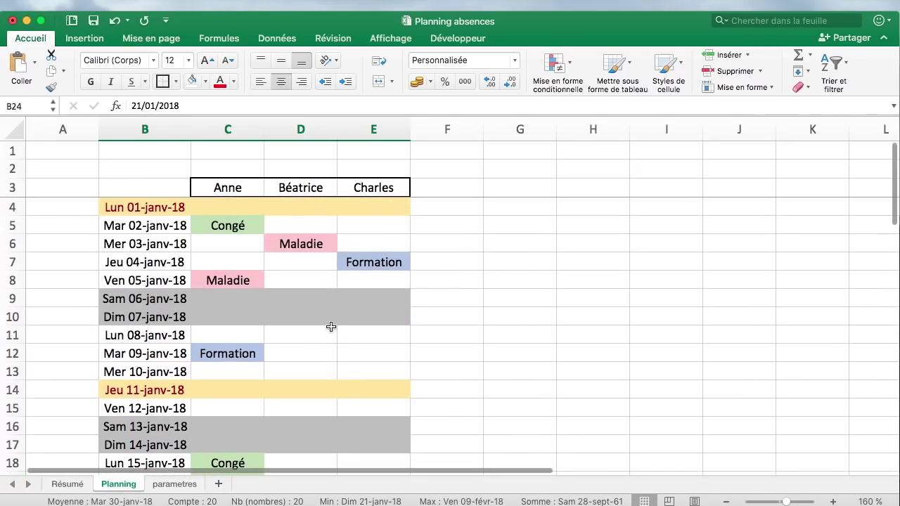
{"action": "left_click", "coordinate": [374, 126]}
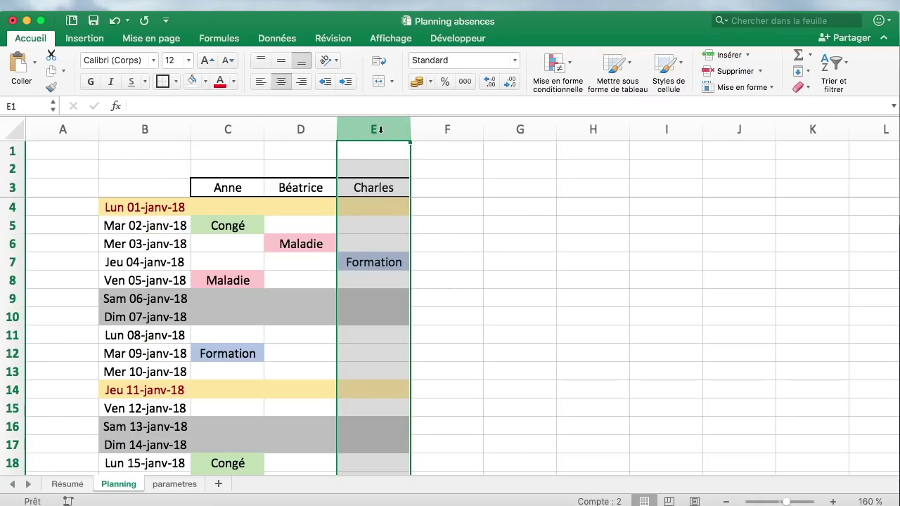
{"action": "right_click", "coordinate": [380, 130]}
{"action": "left_click", "coordinate": [273, 421]}
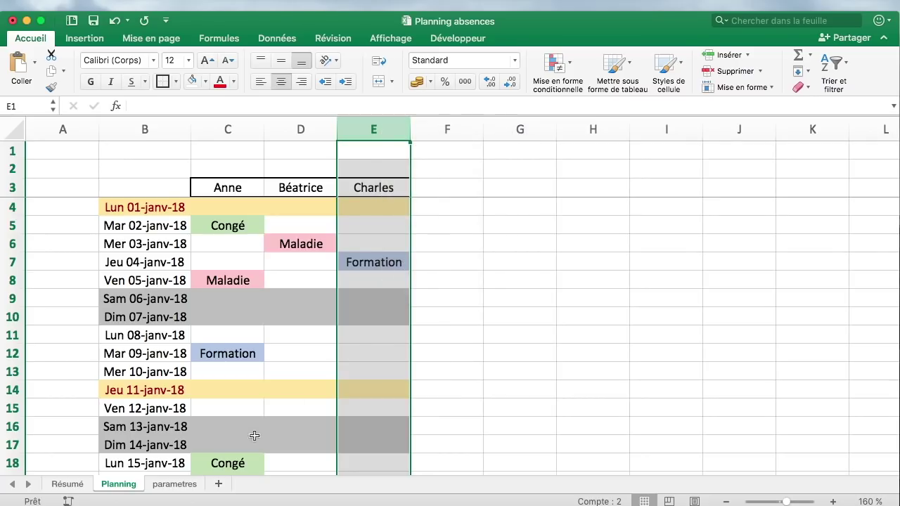
{"action": "left_click", "coordinate": [77, 486]}
{"action": "left_click", "coordinate": [379, 172]}
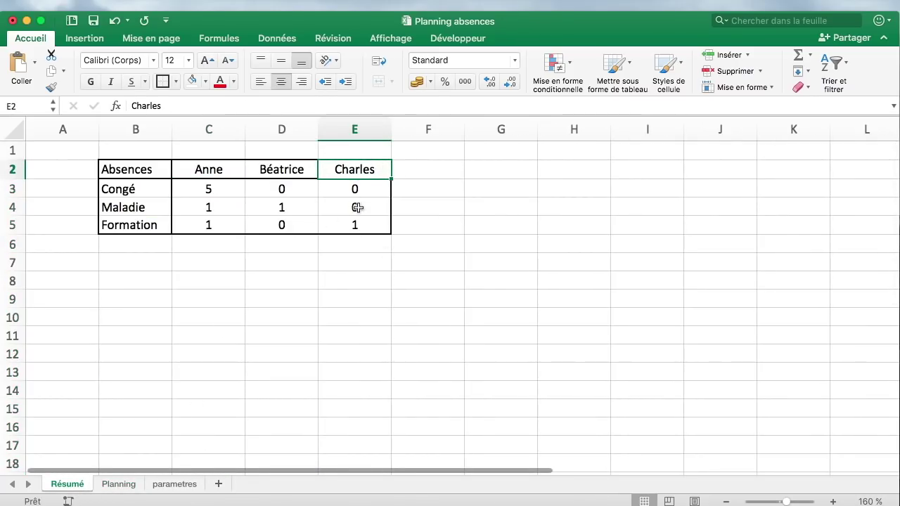
- Add a fourth employee on the Planning sheet by entering the employee's first name in F3
{"action": "left_click", "coordinate": [127, 484]}
{"action": "left_click", "coordinate": [425, 191]}
{"action": "type", "text": "Eric"}
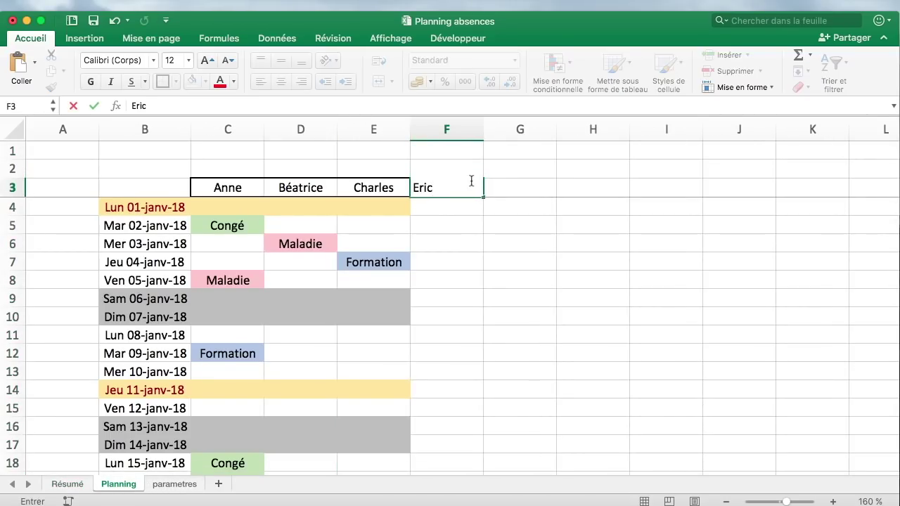
{"action": "key", "text": "Return"}
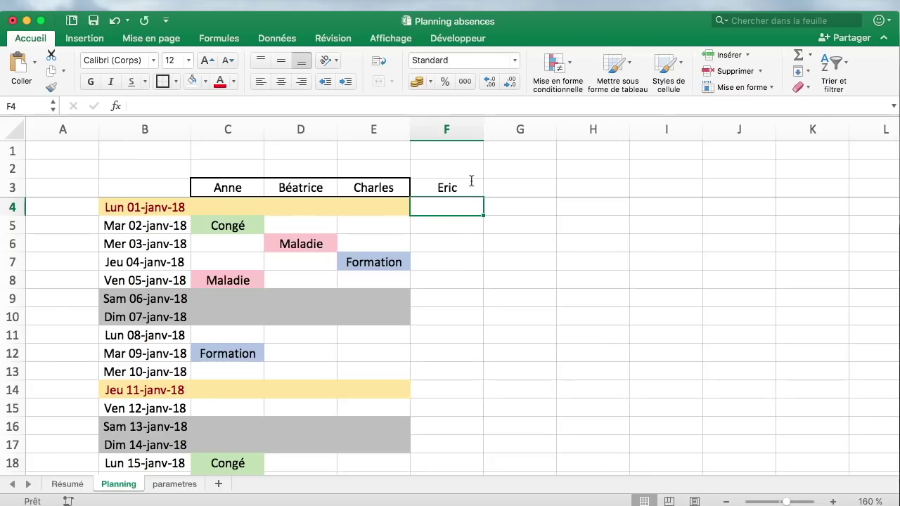
- Copy the formatting of column E onto column F of the Planning sheet with the format painter
{"action": "left_click", "coordinate": [373, 129]}
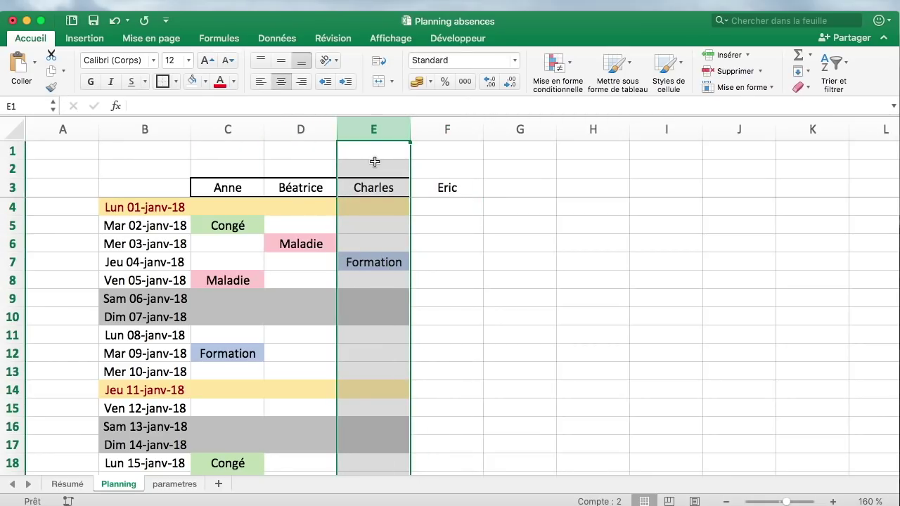
{"action": "left_click", "coordinate": [53, 87]}
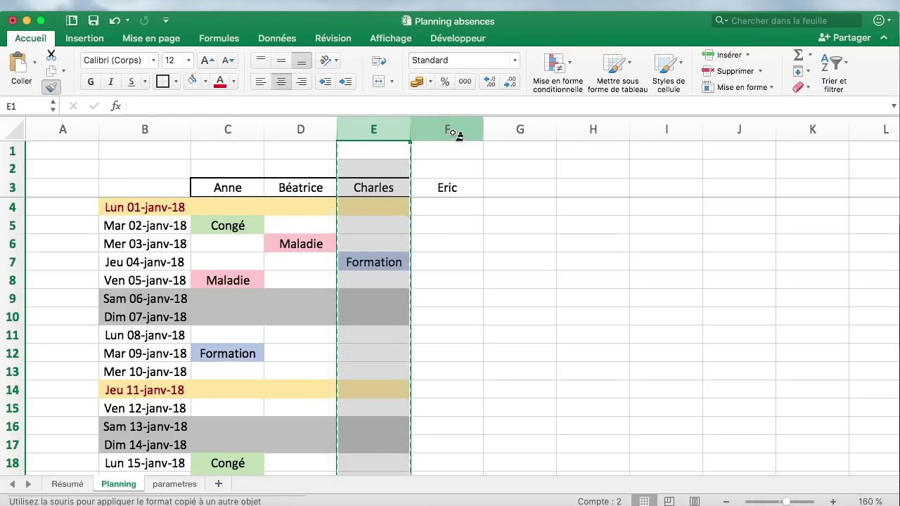
{"action": "left_click", "coordinate": [458, 131]}
{"action": "left_click", "coordinate": [456, 286]}
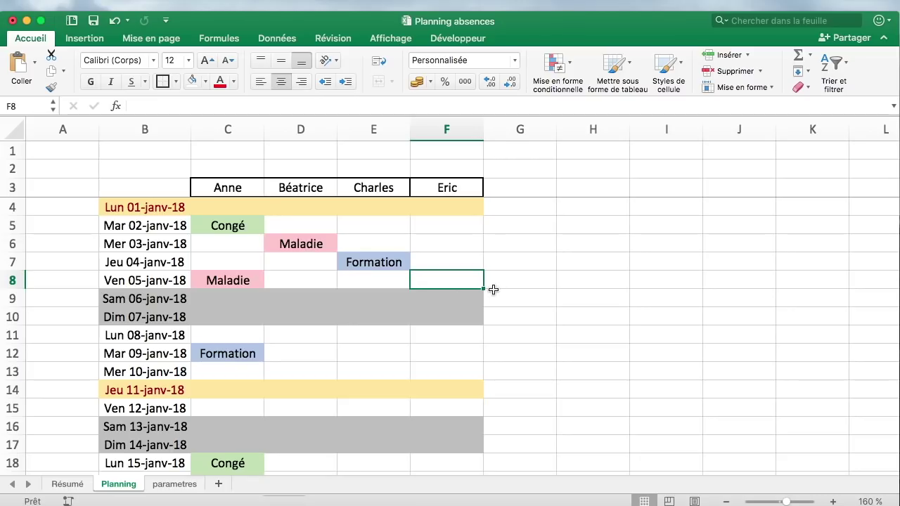
- Extend the Résumé table to a fourth employee by filling E2:E5 into column F
{"action": "left_click", "coordinate": [83, 484]}
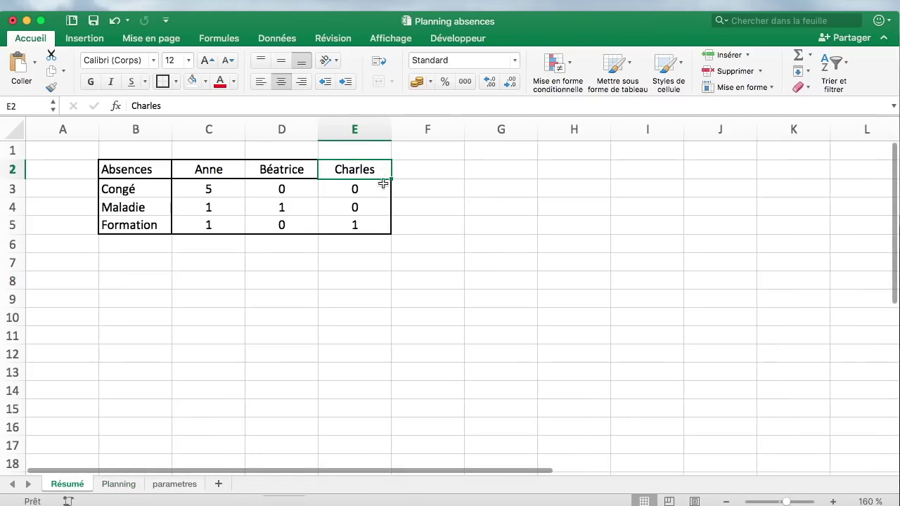
{"action": "left_click_drag", "start_coordinate": [374, 227], "coordinate": [374, 173]}
{"action": "left_click_drag", "start_coordinate": [409, 234], "coordinate": [476, 235]}
- Replace the first employee heading in C2 of the Résumé sheet with the linked formula =Planning!C3
{"action": "left_click", "coordinate": [217, 169]}
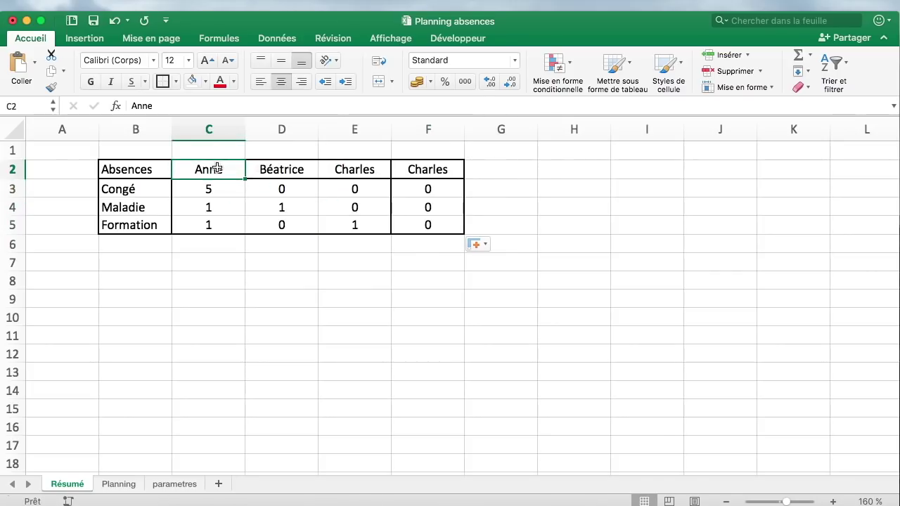
{"action": "type", "text": "="}
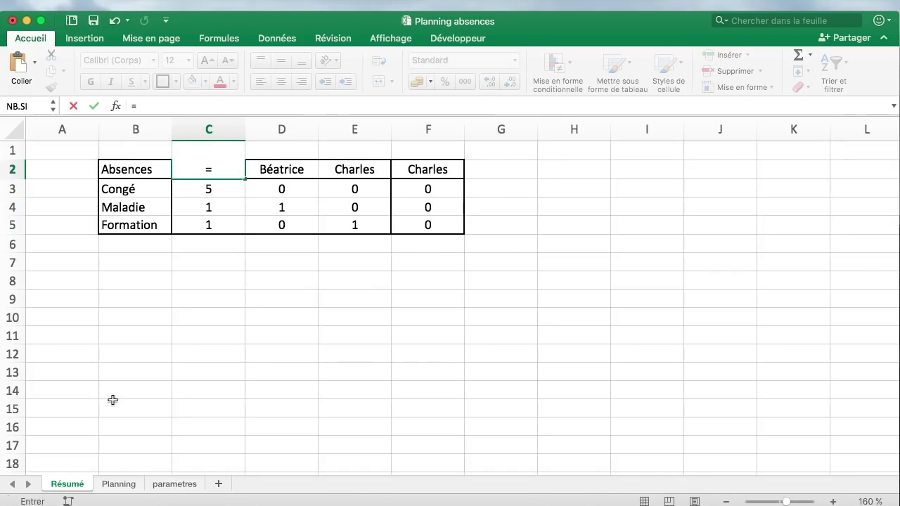
{"action": "left_click", "coordinate": [120, 484]}
{"action": "left_click", "coordinate": [254, 187]}
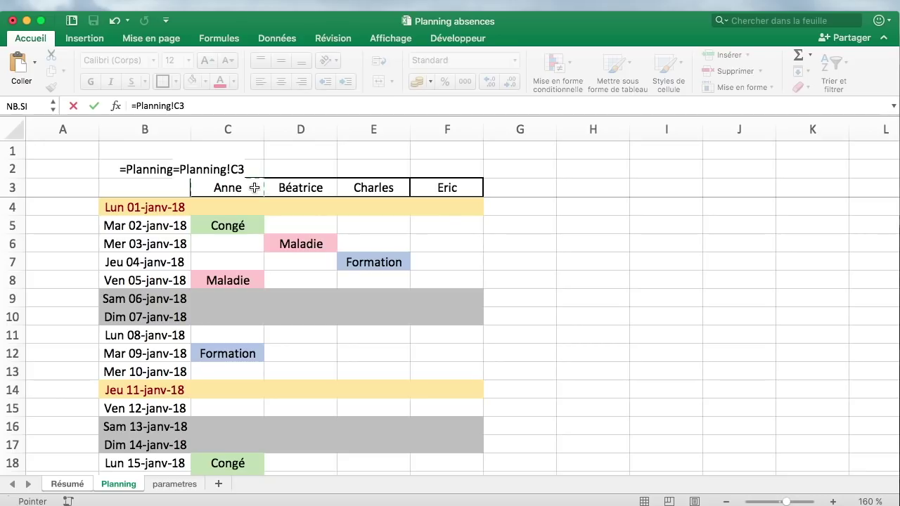
{"action": "key", "text": "Return"}
- Fill the heading link from C2 across to F2 and frame the headings with the Bordure épaisse encadré border
{"action": "left_click", "coordinate": [242, 169]}
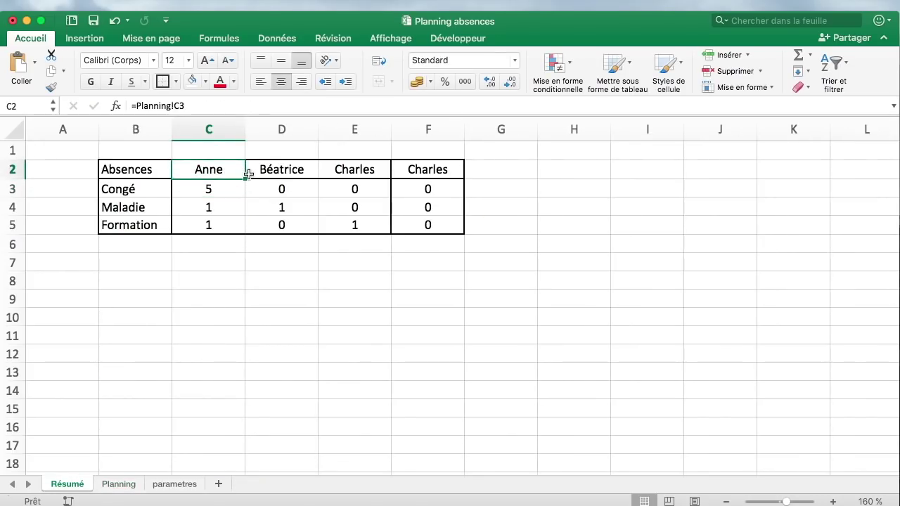
{"action": "left_click_drag", "start_coordinate": [246, 177], "coordinate": [440, 172]}
{"action": "left_click", "coordinate": [176, 82]}
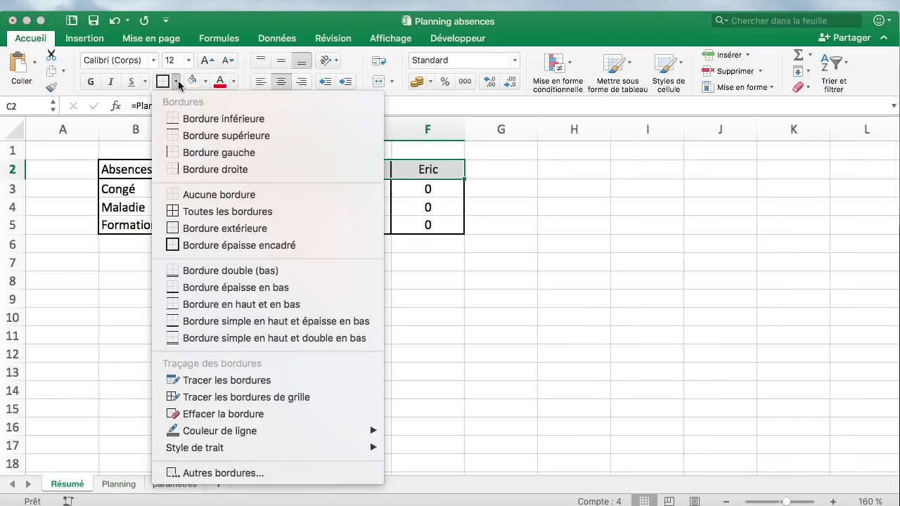
{"action": "left_click", "coordinate": [239, 245]}
{"action": "left_click", "coordinate": [430, 169]}
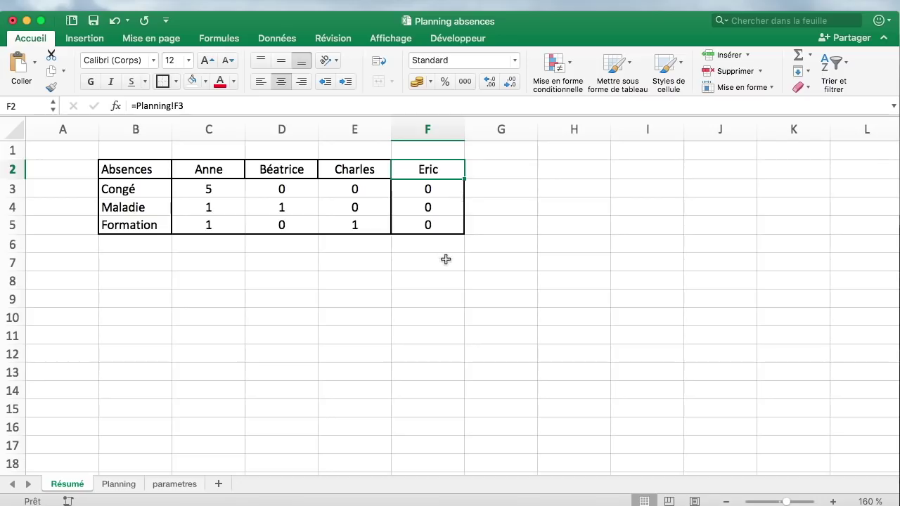
- Check whether cell F12 in the new employee's Planning column offers the absence drop-down list
{"action": "left_click", "coordinate": [132, 486]}
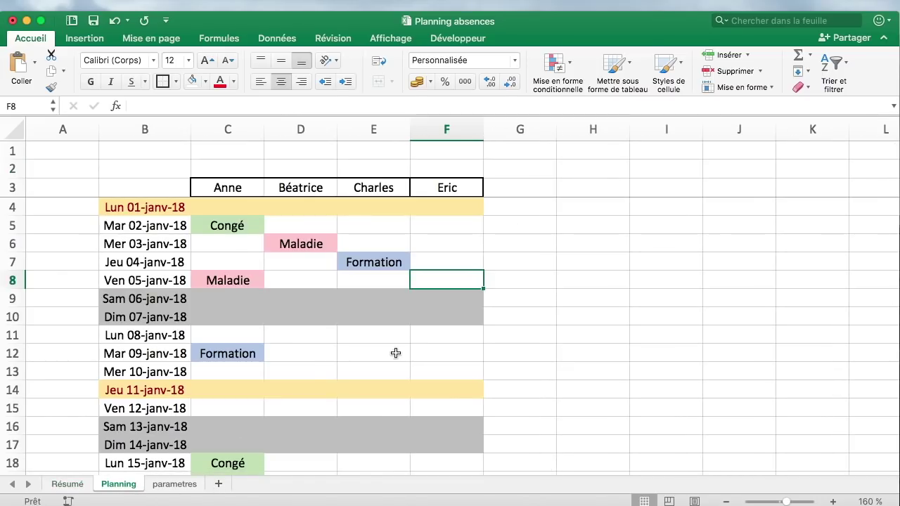
{"action": "left_click", "coordinate": [457, 354]}
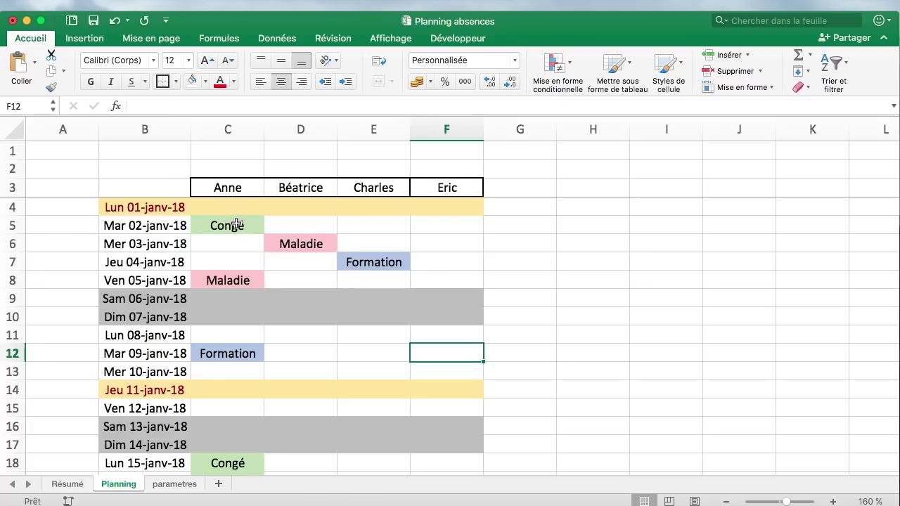
{"action": "left_click", "coordinate": [397, 205]}
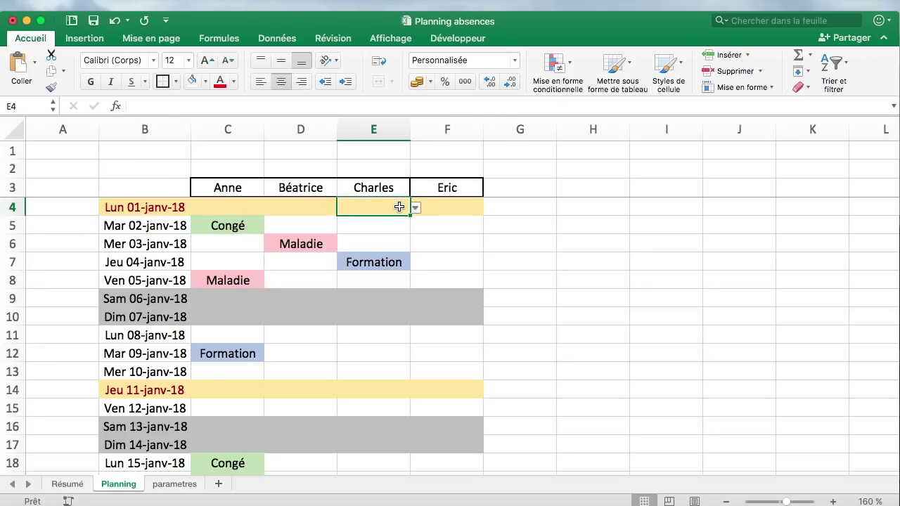
{"action": "key", "text": "shift+Down"}
{"action": "key", "text": "shift+Down"}
{"action": "key", "text": "shift+Down"}
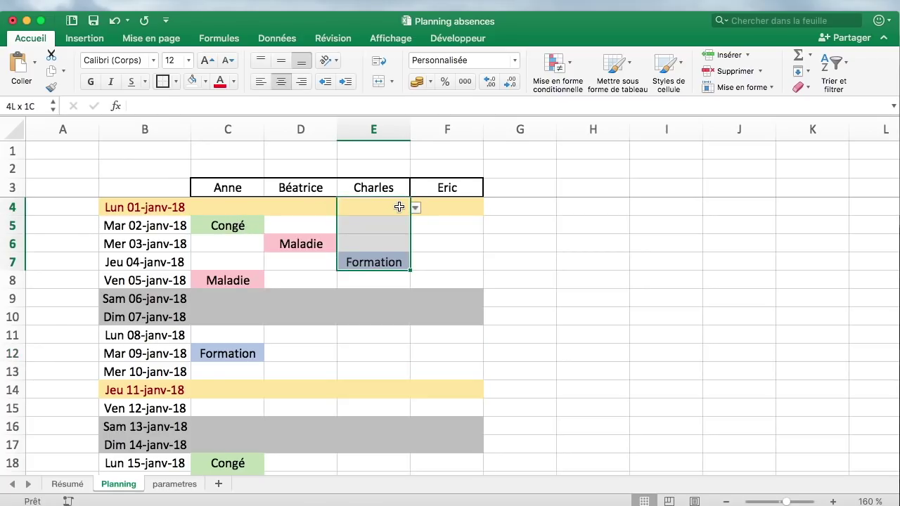
{"action": "key", "text": "ctrl+shift+Down"}
{"action": "key", "text": "ctrl+shift+Up"}
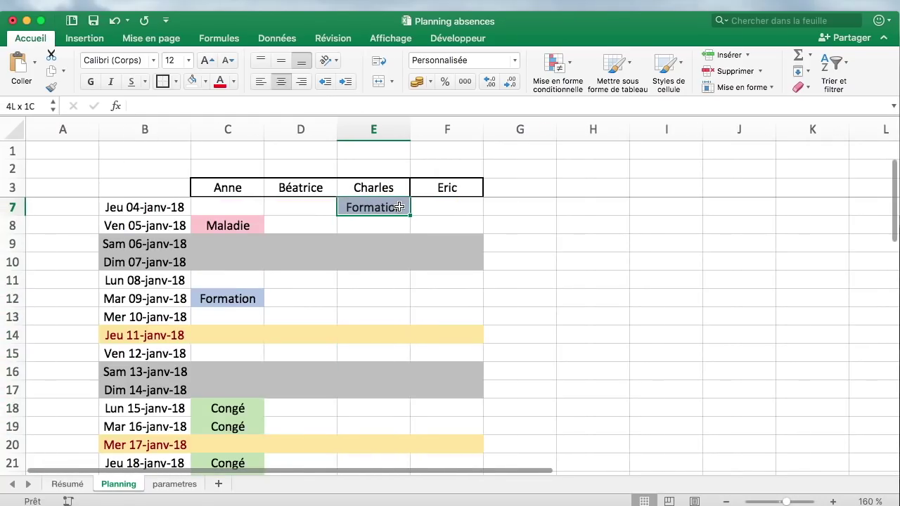
{"action": "scroll", "coordinate": [401, 204], "scroll_direction": "down", "scroll_amount": 2}
{"action": "scroll", "coordinate": [401, 183], "scroll_direction": "up", "scroll_amount": 3}
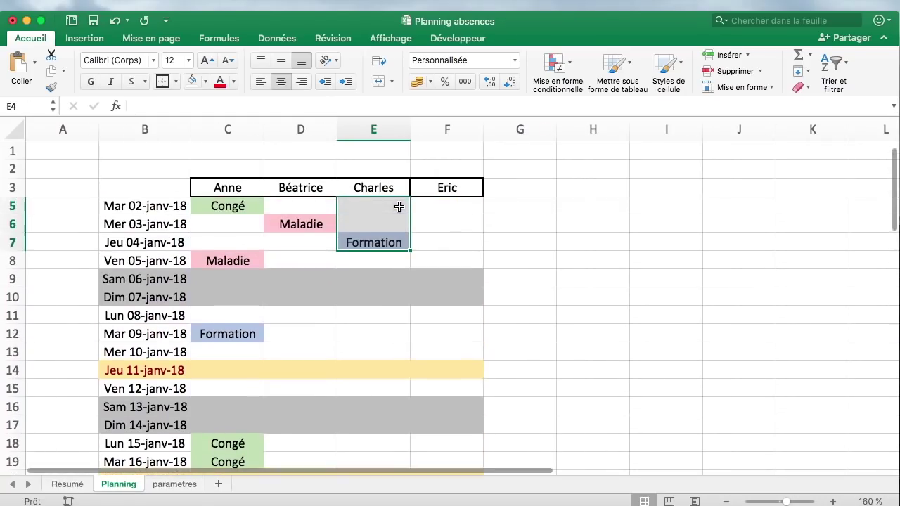
- Copy Planning column E and paste only its Validation rules onto column F with Paste Special
{"action": "left_click", "coordinate": [397, 128]}
{"action": "key", "text": "super+c"}
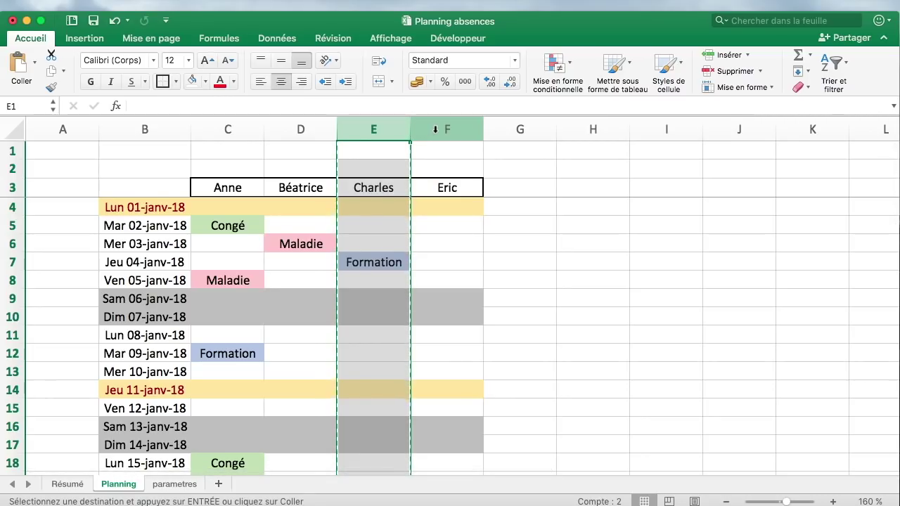
{"action": "right_click", "coordinate": [434, 133]}
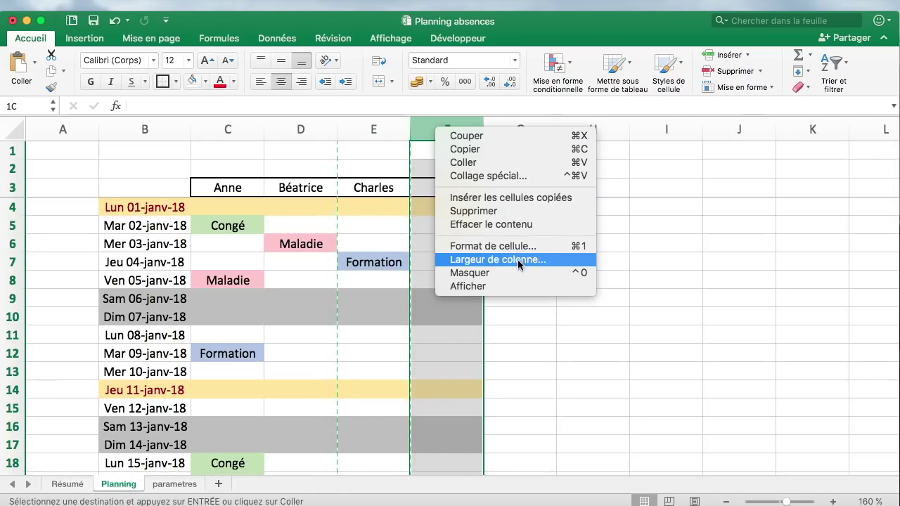
{"action": "left_click", "coordinate": [528, 178]}
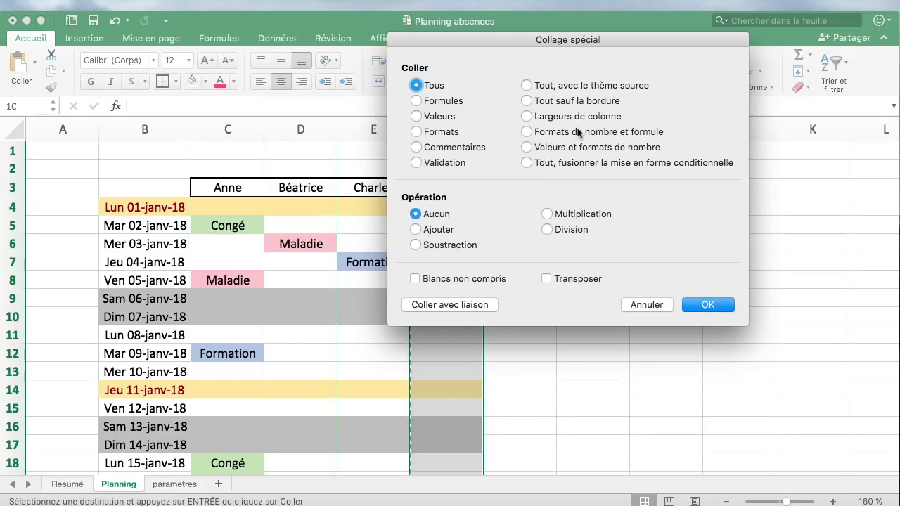
{"action": "left_click", "coordinate": [429, 162]}
{"action": "left_click_drag", "start_coordinate": [584, 40], "coordinate": [720, 36]}
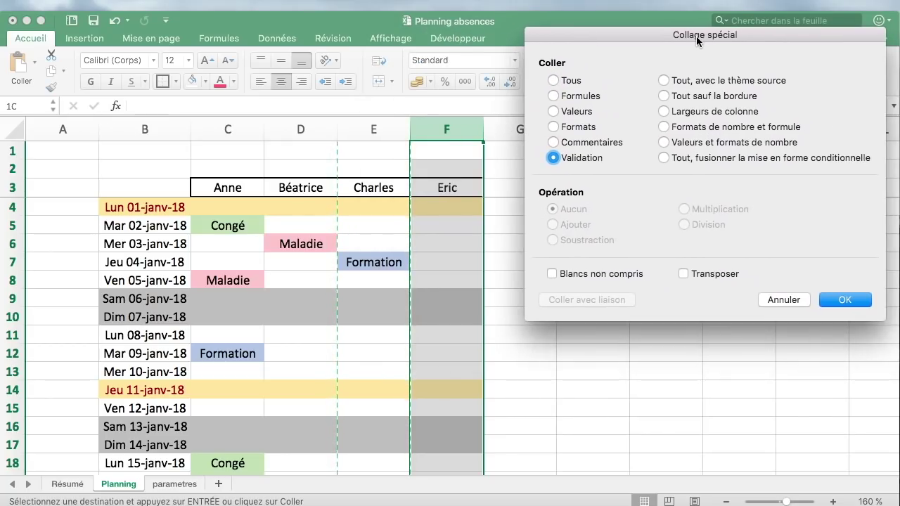
{"action": "left_click", "coordinate": [844, 300]}
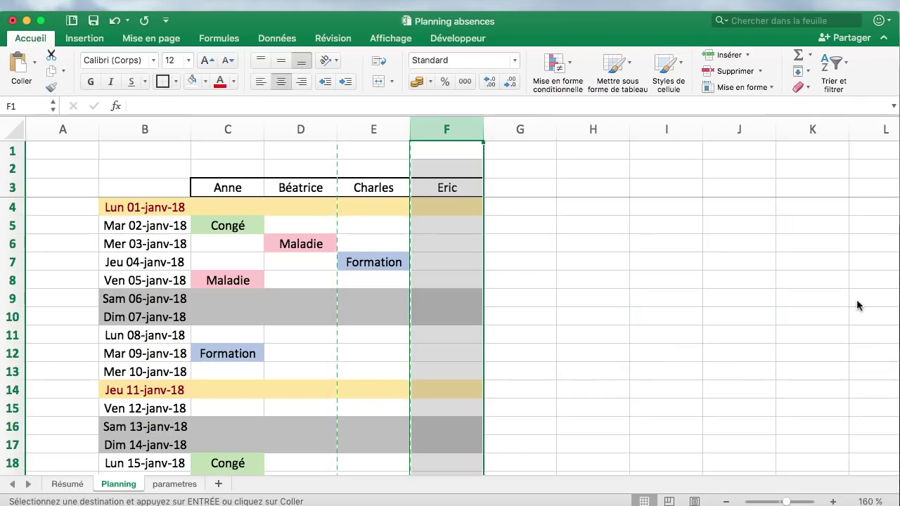
- Check the absence drop-down list in cell F5 and end the copy mode
{"action": "left_click", "coordinate": [590, 226]}
{"action": "left_click", "coordinate": [466, 223]}
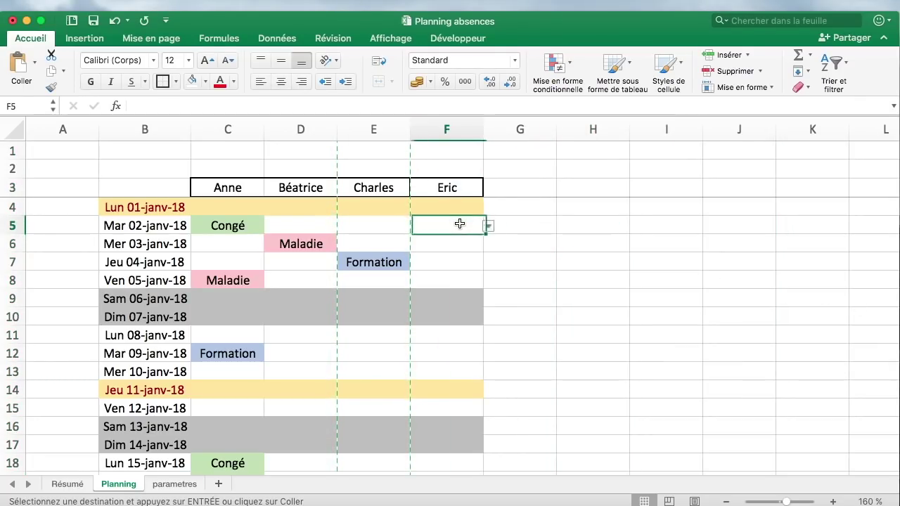
{"action": "left_click", "coordinate": [487, 226]}
{"action": "left_click", "coordinate": [568, 256]}
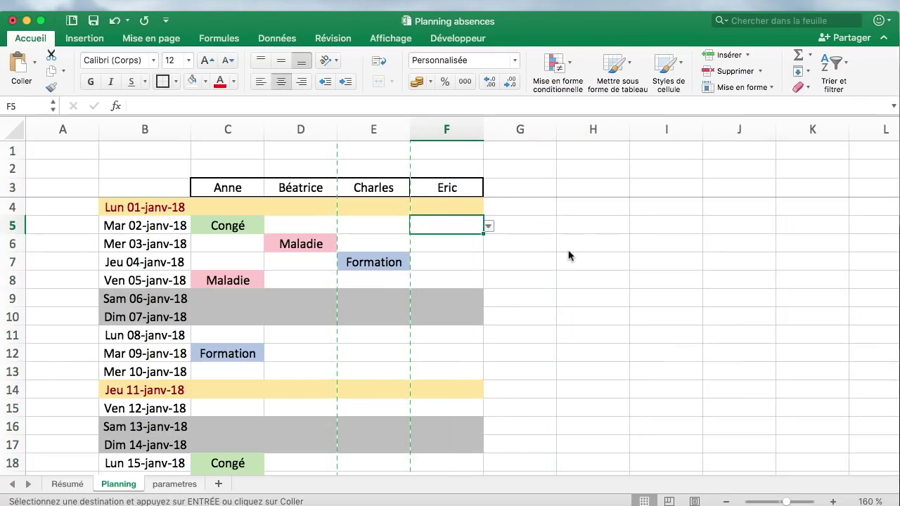
{"action": "key", "text": "Escape"}
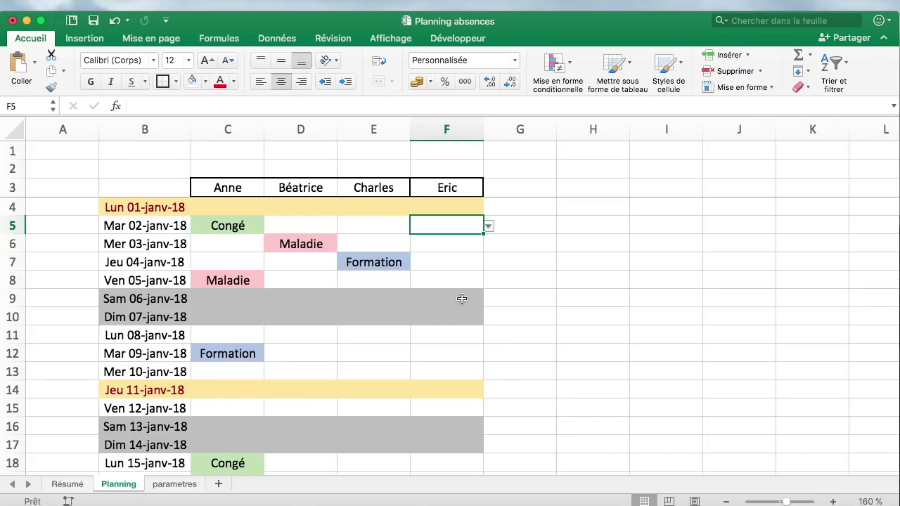
- Choose Formation for the fourth employee in cell F12 and check the matching count on the Résumé sheet
{"action": "left_click", "coordinate": [459, 348]}
{"action": "left_click_drag", "start_coordinate": [255, 184], "coordinate": [450, 187]}
{"action": "left_click", "coordinate": [435, 353]}
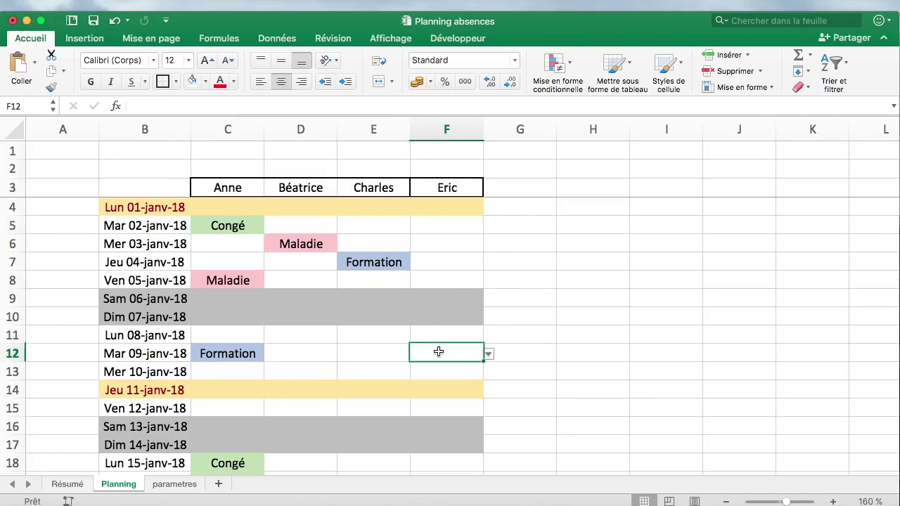
{"action": "left_click", "coordinate": [490, 355]}
{"action": "left_click", "coordinate": [461, 409]}
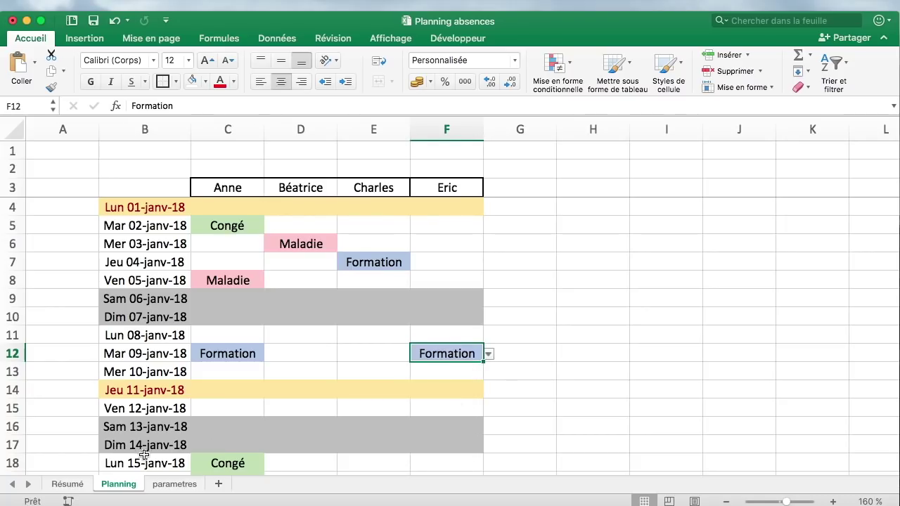
{"action": "left_click", "coordinate": [67, 484]}
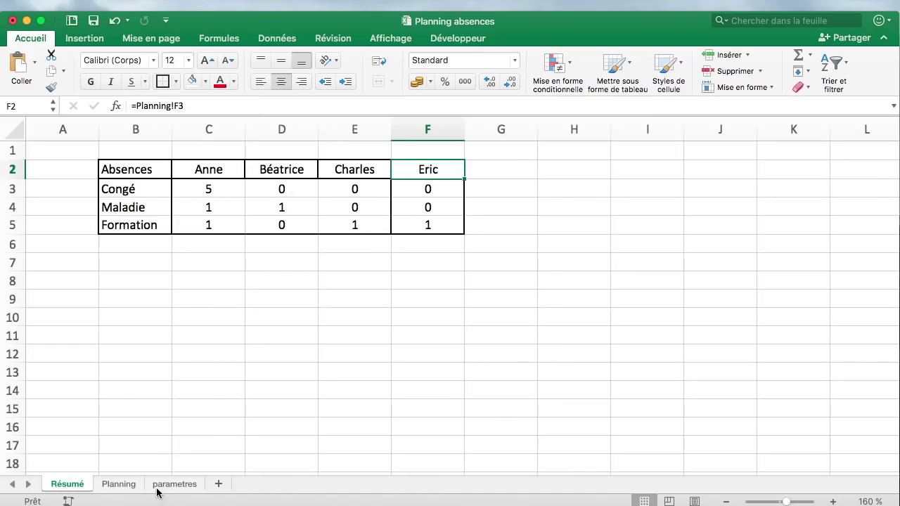
{"action": "left_click", "coordinate": [139, 486]}
- Review the January rows of the Planning sheet, checking cells in columns D and E for the drop-down list
{"action": "left_click", "coordinate": [639, 302]}
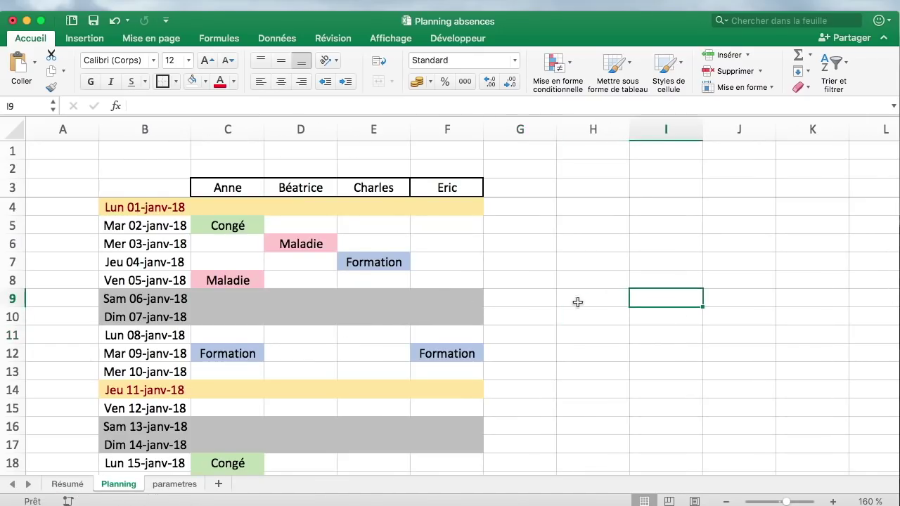
{"action": "scroll", "coordinate": [494, 302], "scroll_direction": "down", "scroll_amount": 6}
{"action": "scroll", "coordinate": [494, 302], "scroll_direction": "down", "scroll_amount": 3}
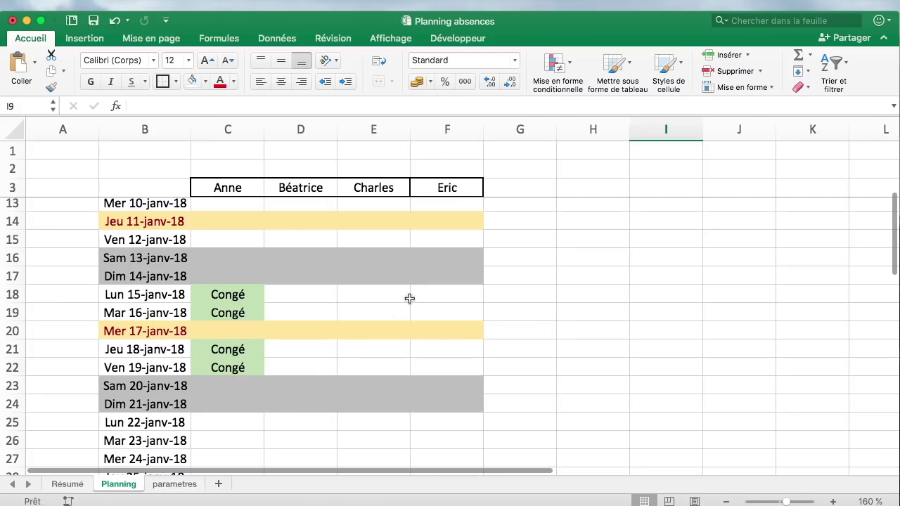
{"action": "left_click", "coordinate": [321, 294]}
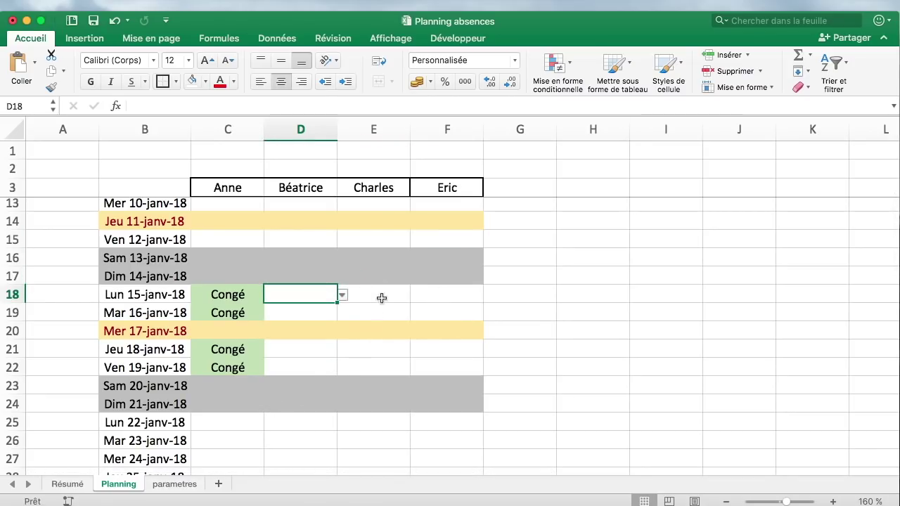
{"action": "left_click", "coordinate": [401, 296]}
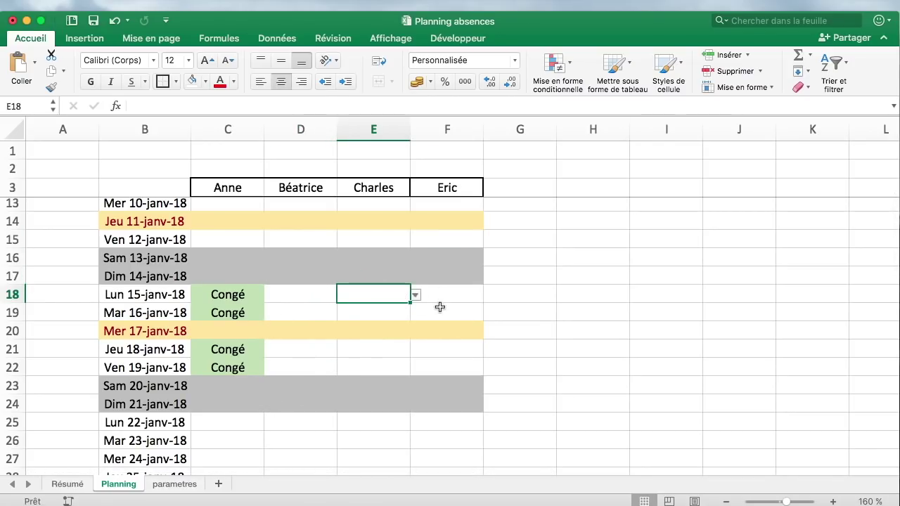
{"action": "scroll", "coordinate": [288, 316], "scroll_direction": "up", "scroll_amount": 3}
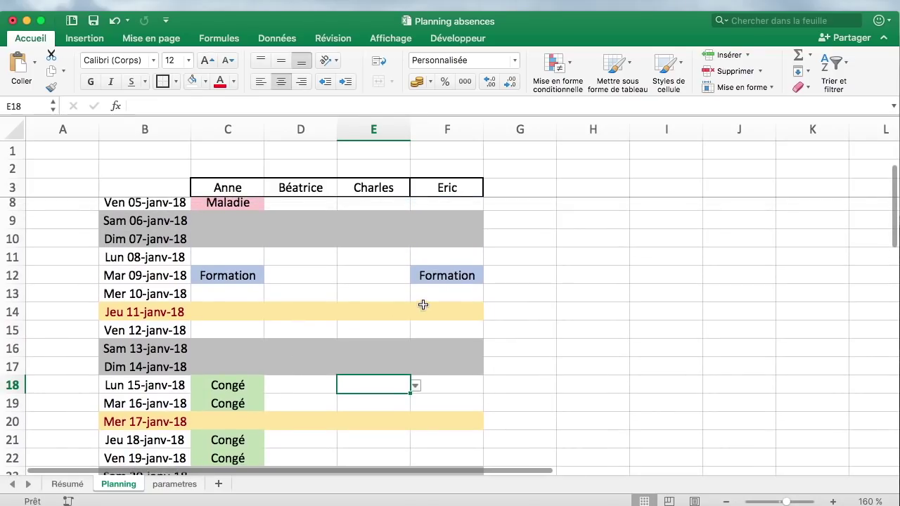
{"action": "left_click", "coordinate": [325, 272]}
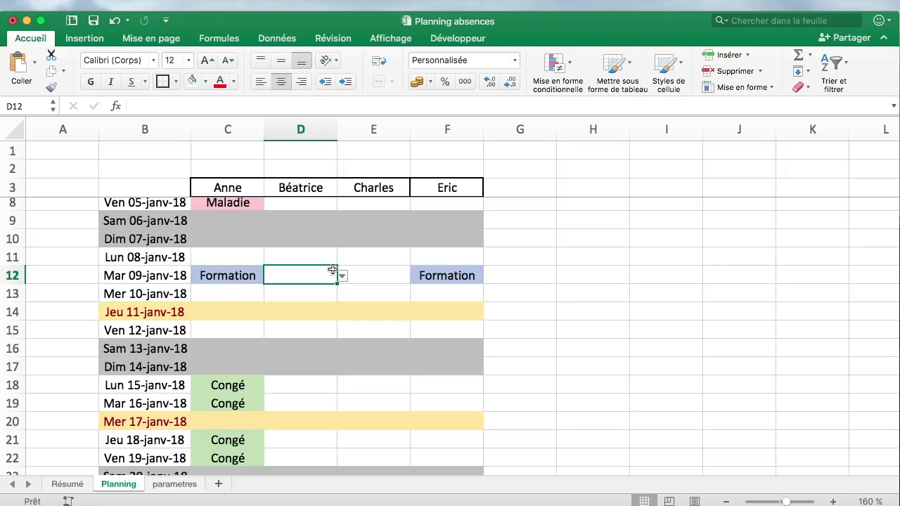
{"action": "left_click", "coordinate": [404, 238]}
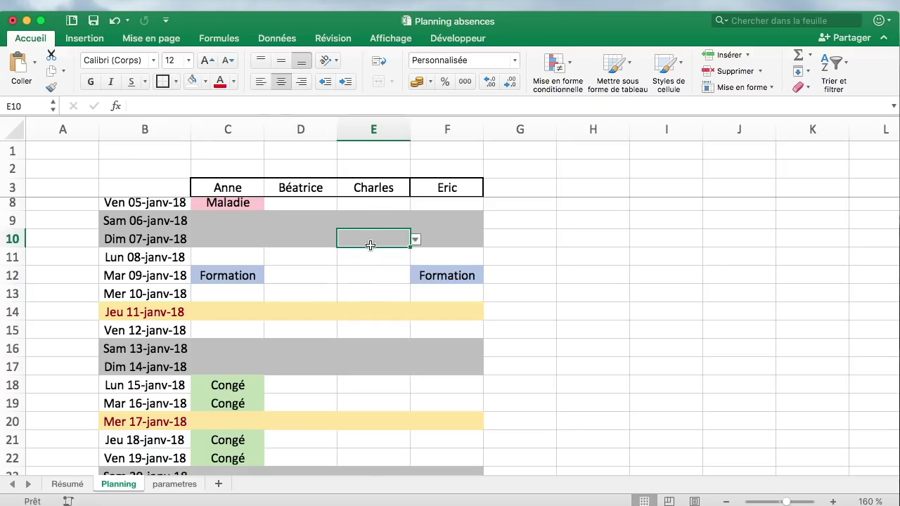
{"action": "scroll", "coordinate": [315, 261], "scroll_direction": "down", "scroll_amount": 3}
{"action": "scroll", "coordinate": [315, 265], "scroll_direction": "up", "scroll_amount": 5}
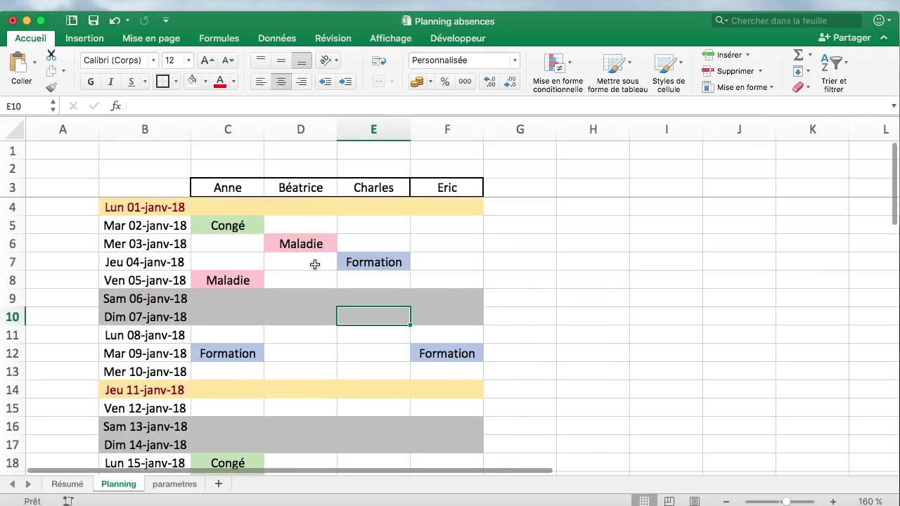